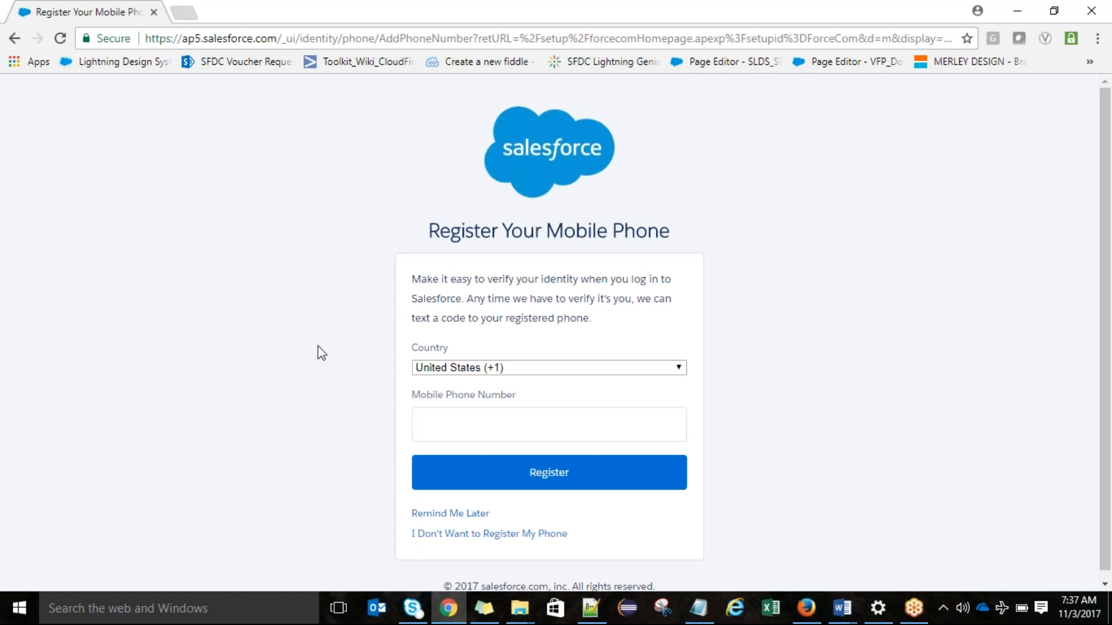
# Step: Postpone the mobile phone registration and dismiss the Getting Started panel on the Setup home page
pyautogui.click(467, 515)
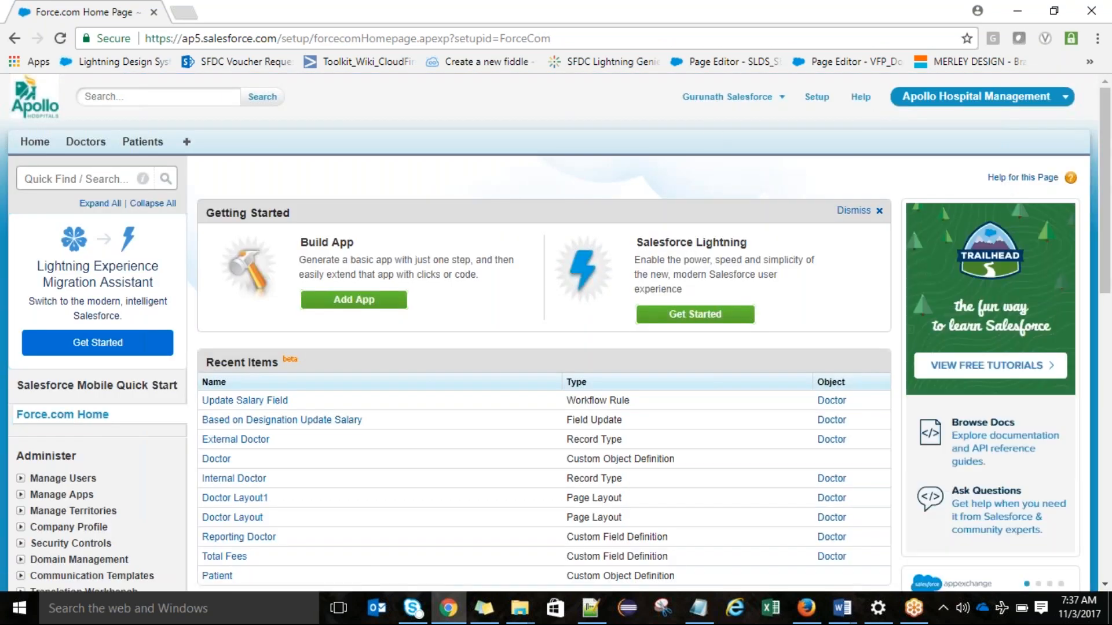
pyautogui.click(817, 97)
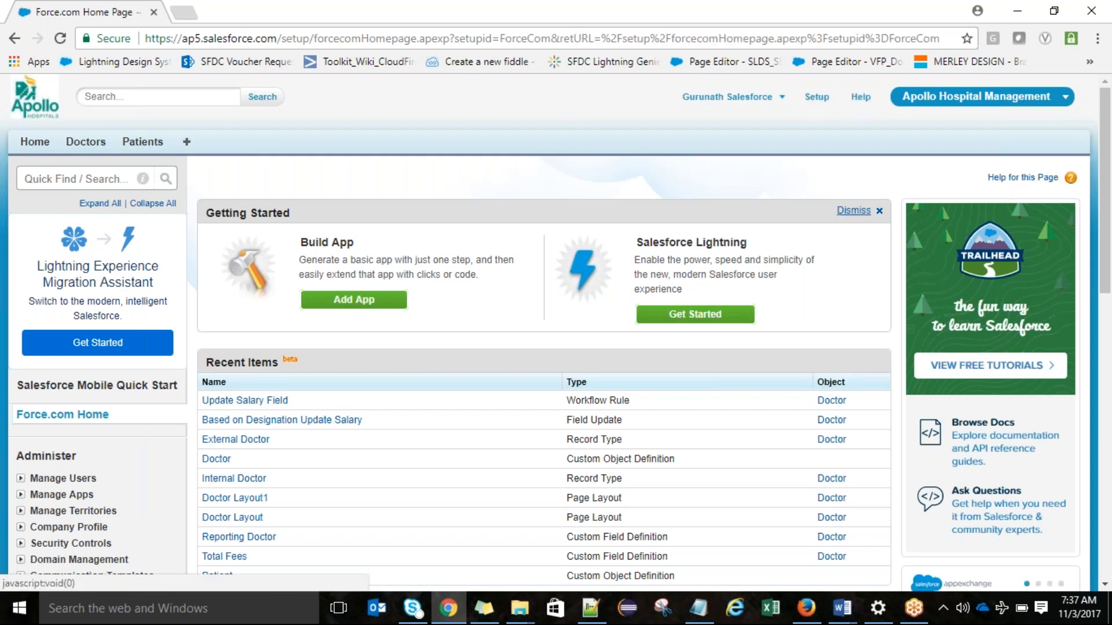
pyautogui.click(854, 210)
pyautogui.click(526, 261)
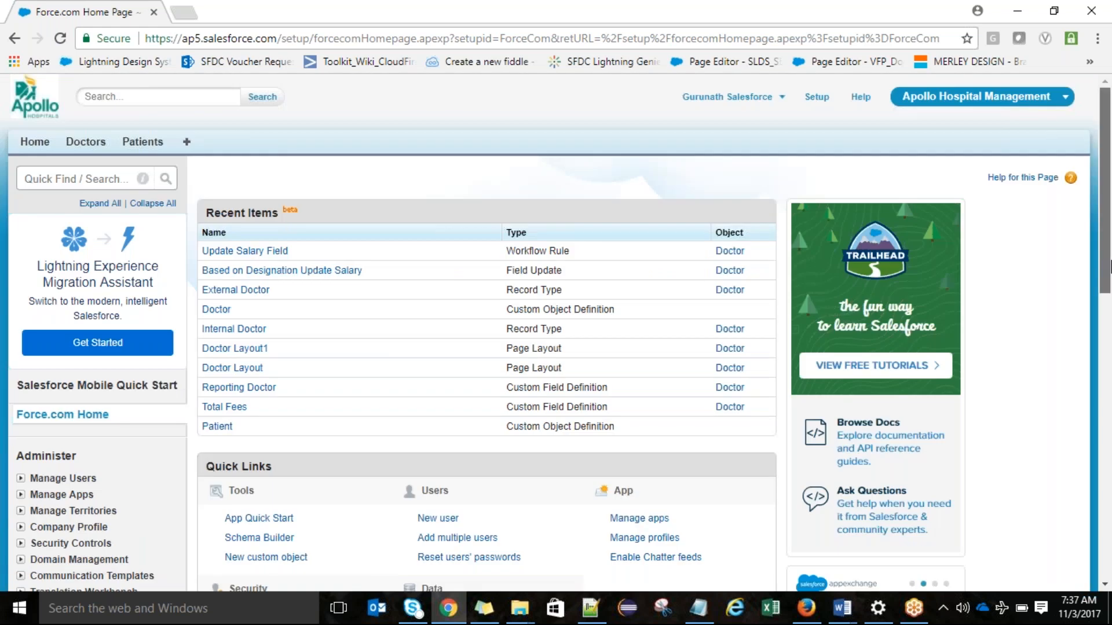
pyautogui.moveTo(1111, 260); pyautogui.dragTo(1110, 267)
pyautogui.click(904, 23)
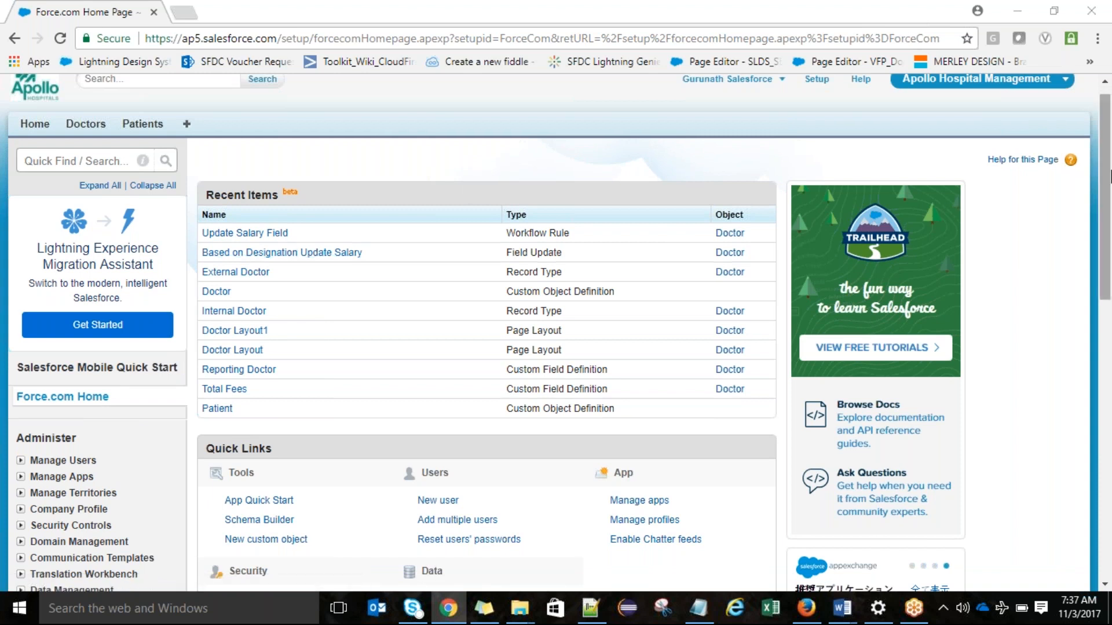
# Step: Switch to Notepad and write the heading "Email Template" in the blank note
pyautogui.click(696, 619)
pyautogui.press('Delete')
pyautogui.write('E')
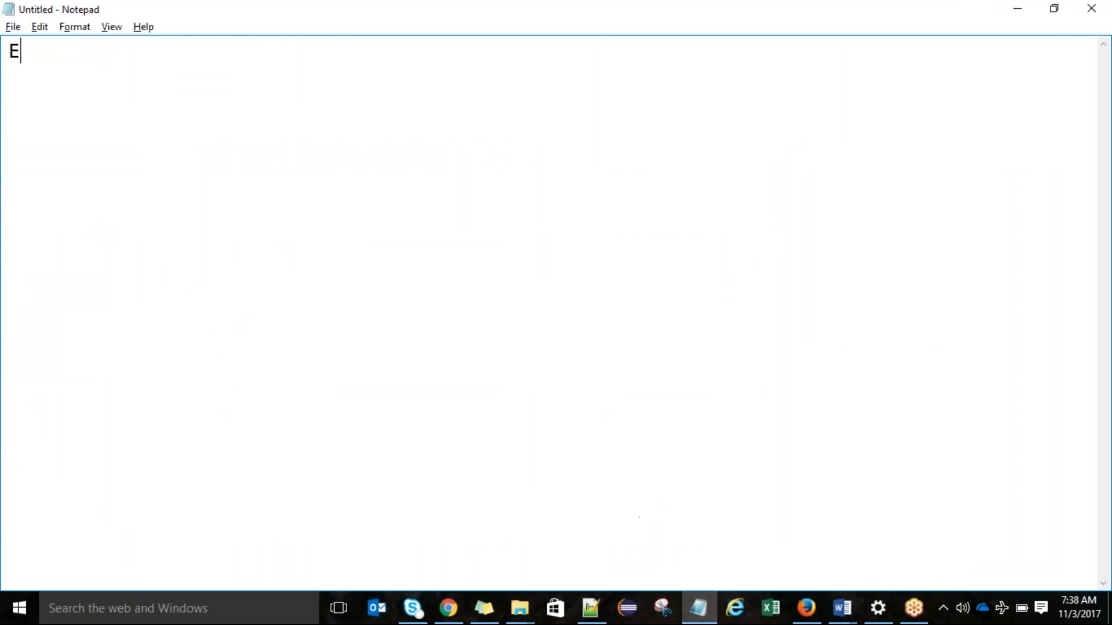
pyautogui.write('mail Template')
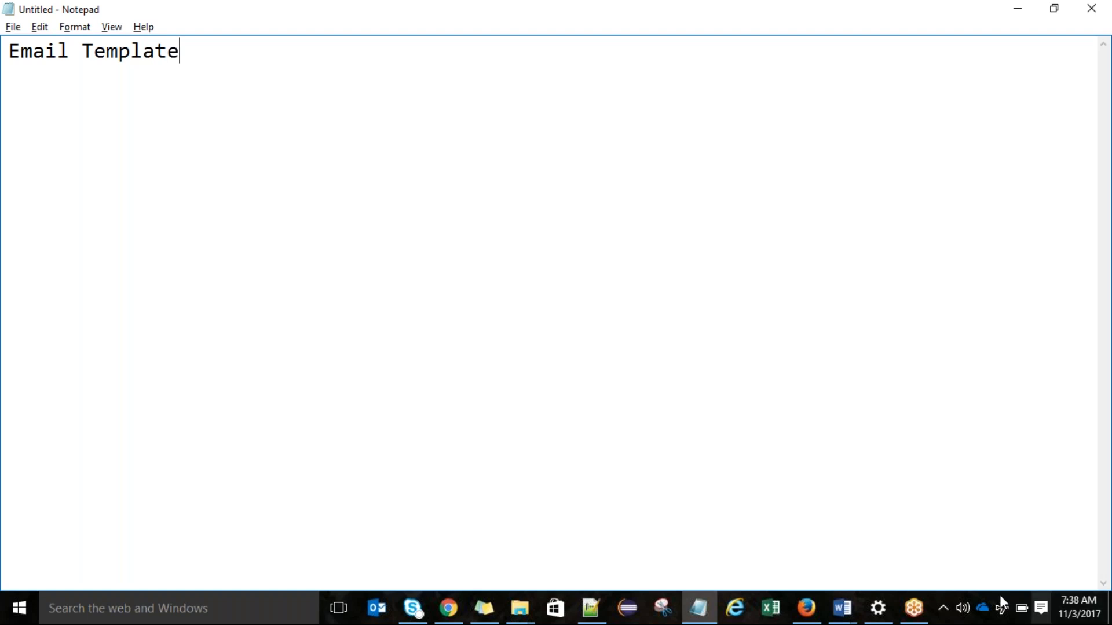
pyautogui.click(959, 613)
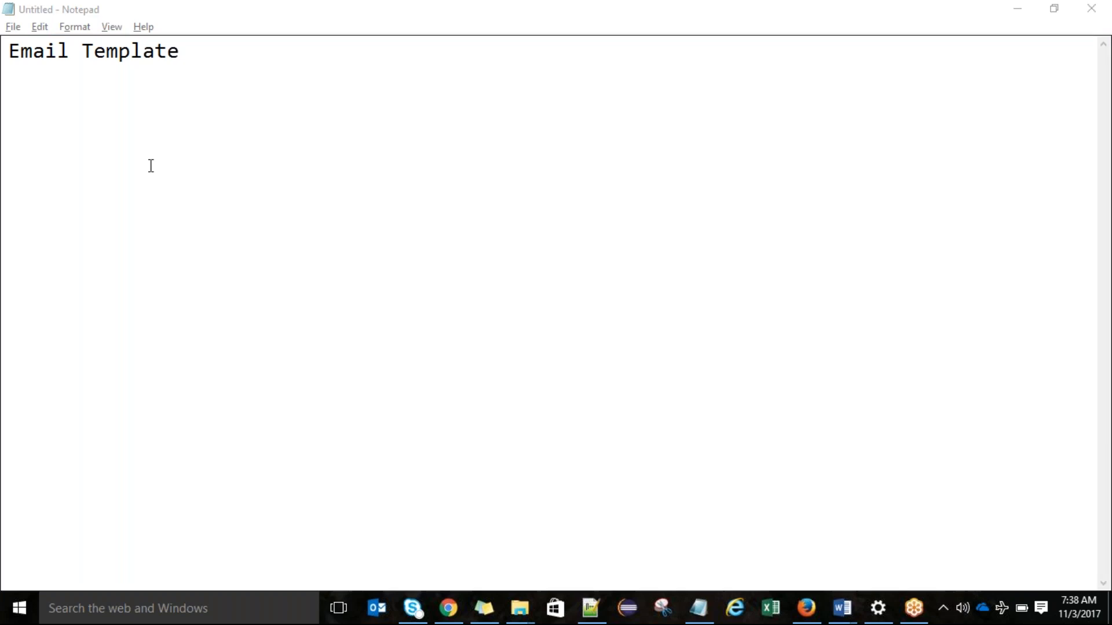
# Step: Underline the Email Template heading with a row of dashes on its own line, ending in a colon
pyautogui.click(225, 42)
pyautogui.press('Return')
pyautogui.write('---------------')
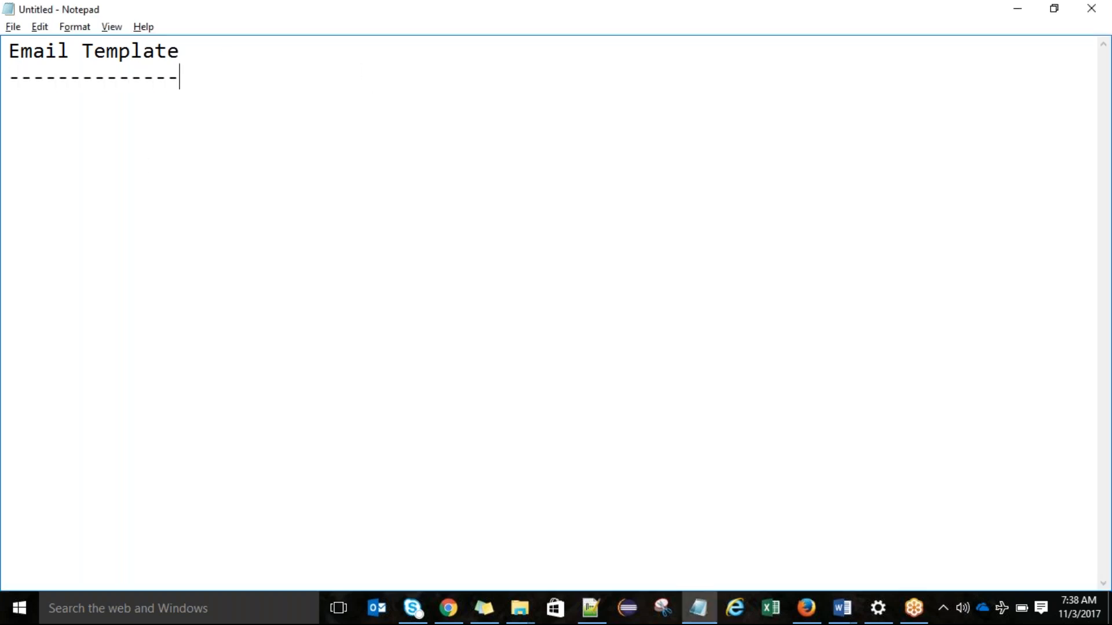
pyautogui.write(':')
# Step: Add "Text only" as the first template type beneath the dashed line
pyautogui.press('Return')
pyautogui.write('Text onlhy')
pyautogui.press('BackSpace')
pyautogui.press('BackSpace')
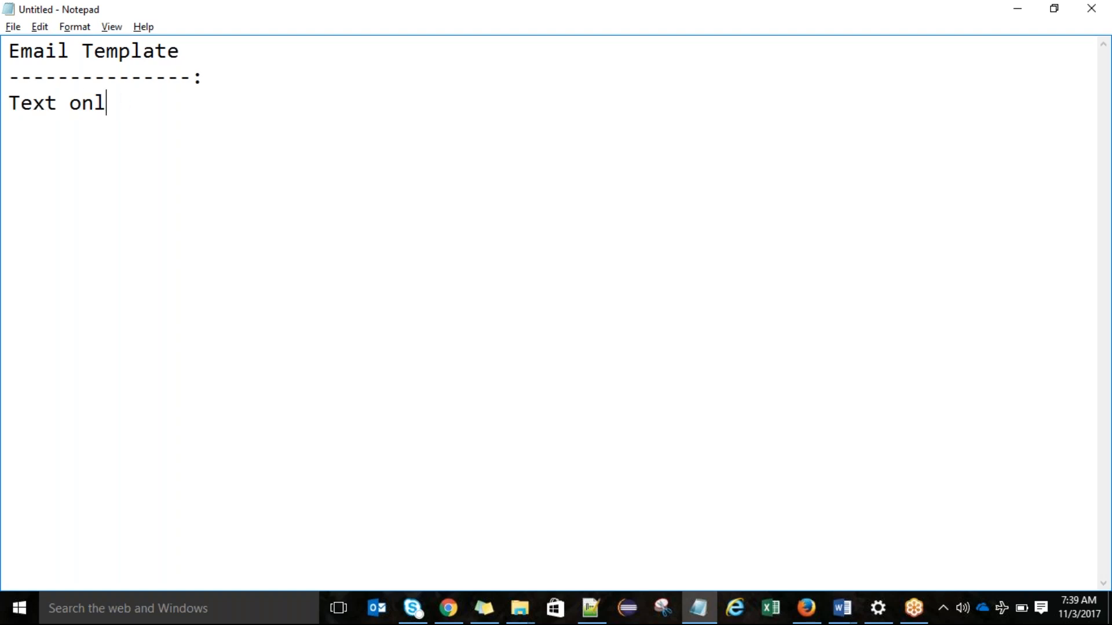
pyautogui.write('y')
# Step: Add "HTML with letter head" as the second template type on its own line
pyautogui.press('Return')
pyautogui.write('HTML ')
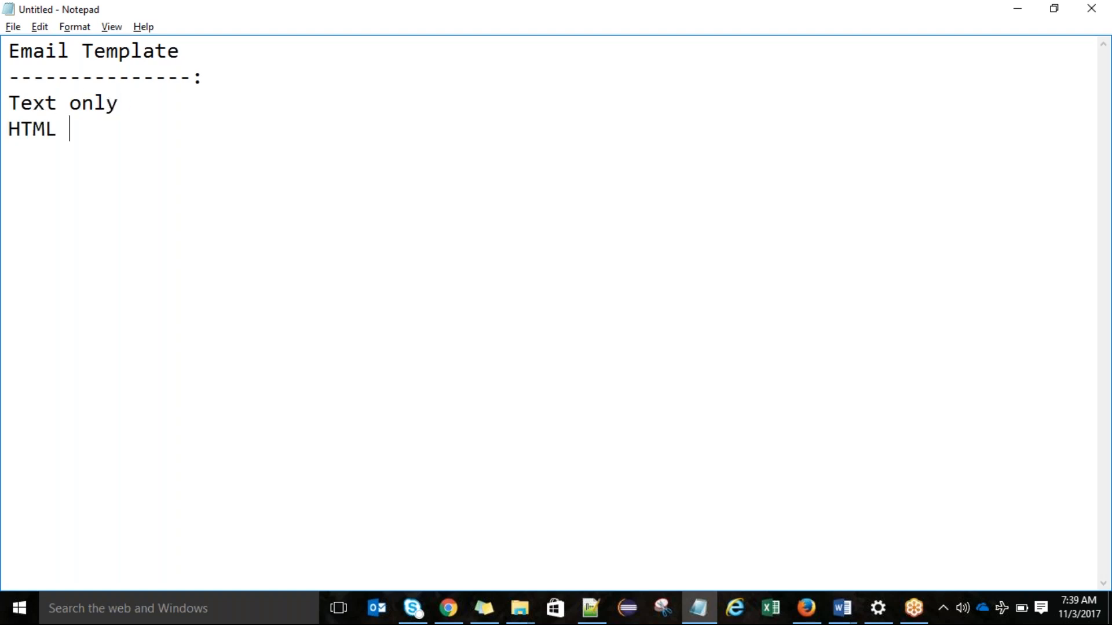
pyautogui.write('with l')
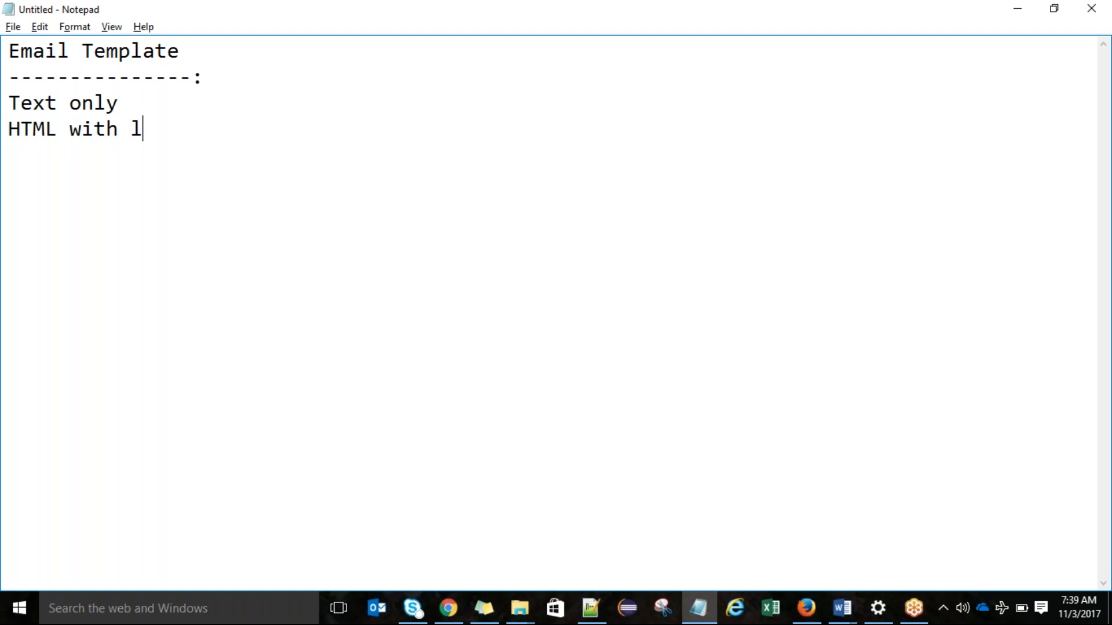
pyautogui.write('etter head')
# Step: Add "HTML without letter head or Custom Email Template" as the third template type
pyautogui.press('Return')
pyautogui.write('HTML w')
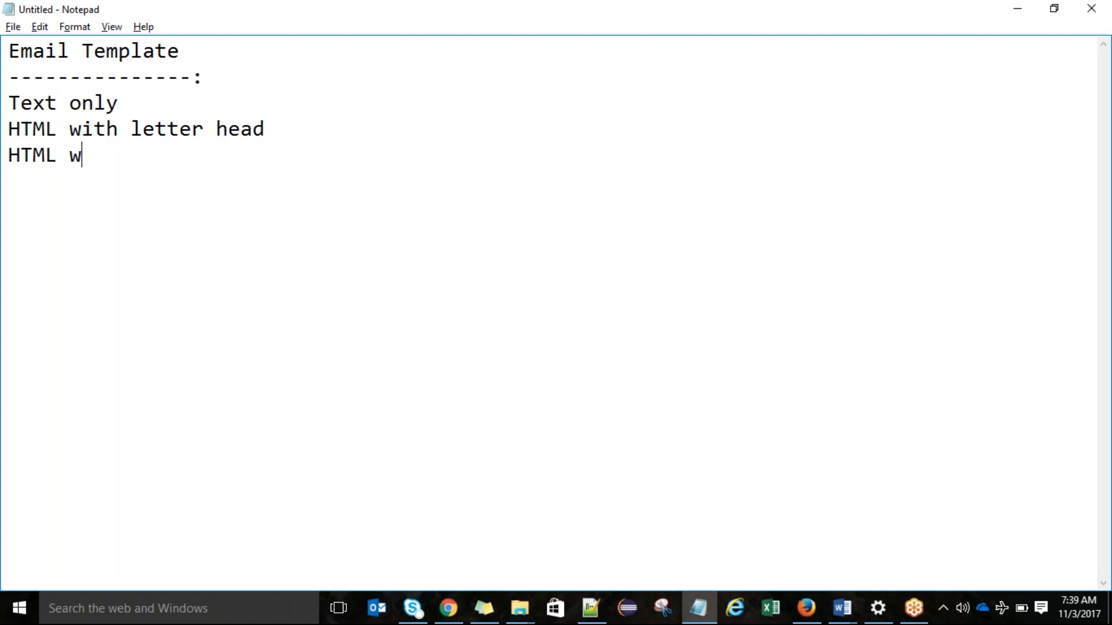
pyautogui.write('ithout ')
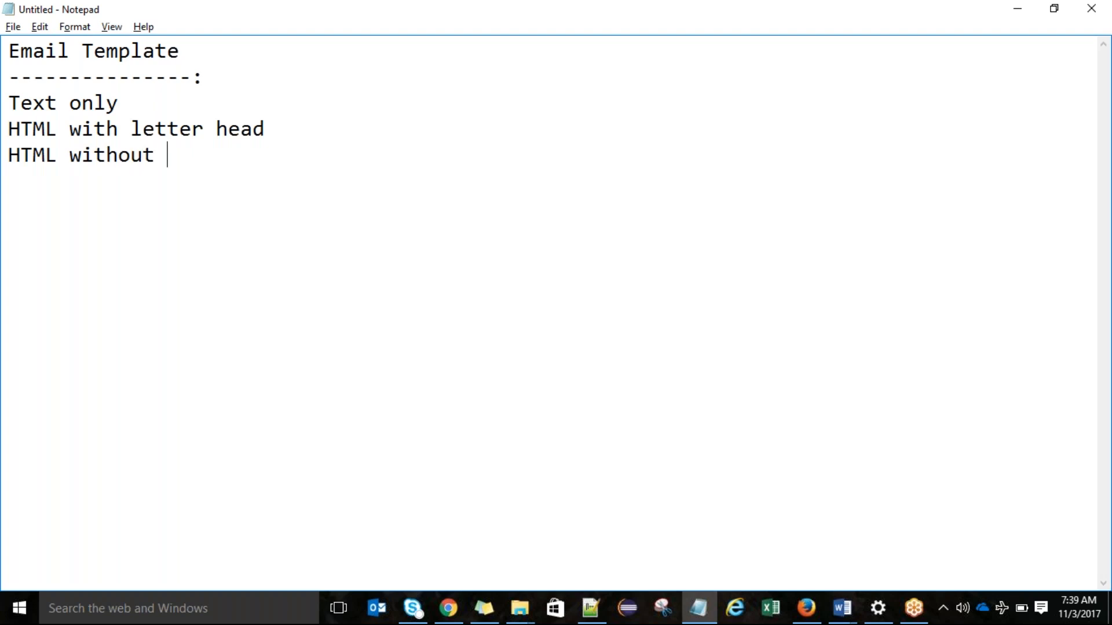
pyautogui.write('letter ')
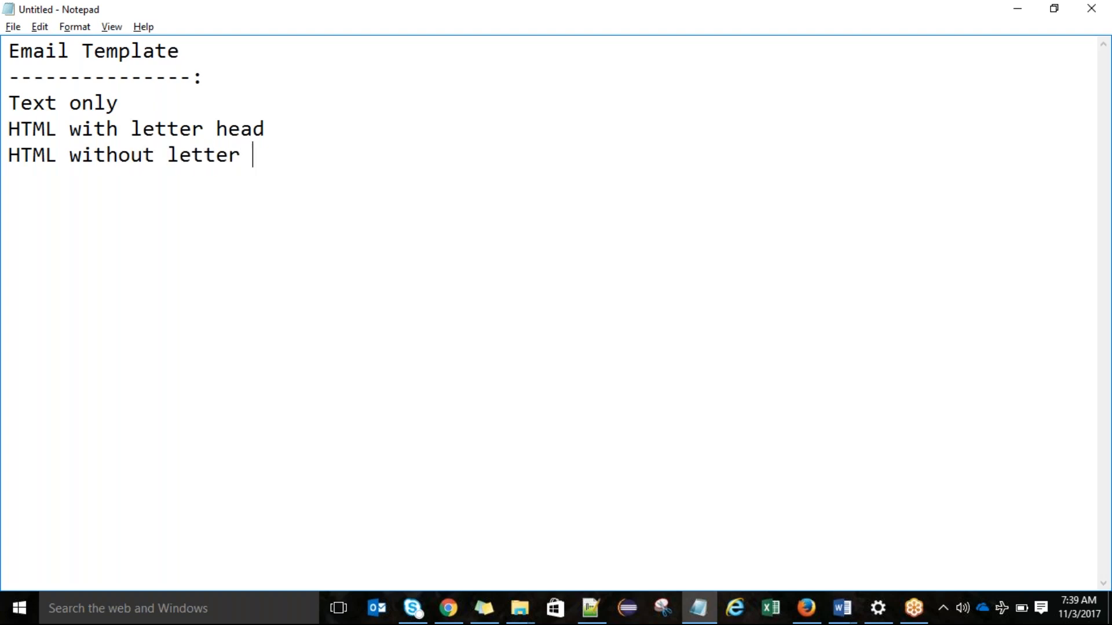
pyautogui.write('head or ')
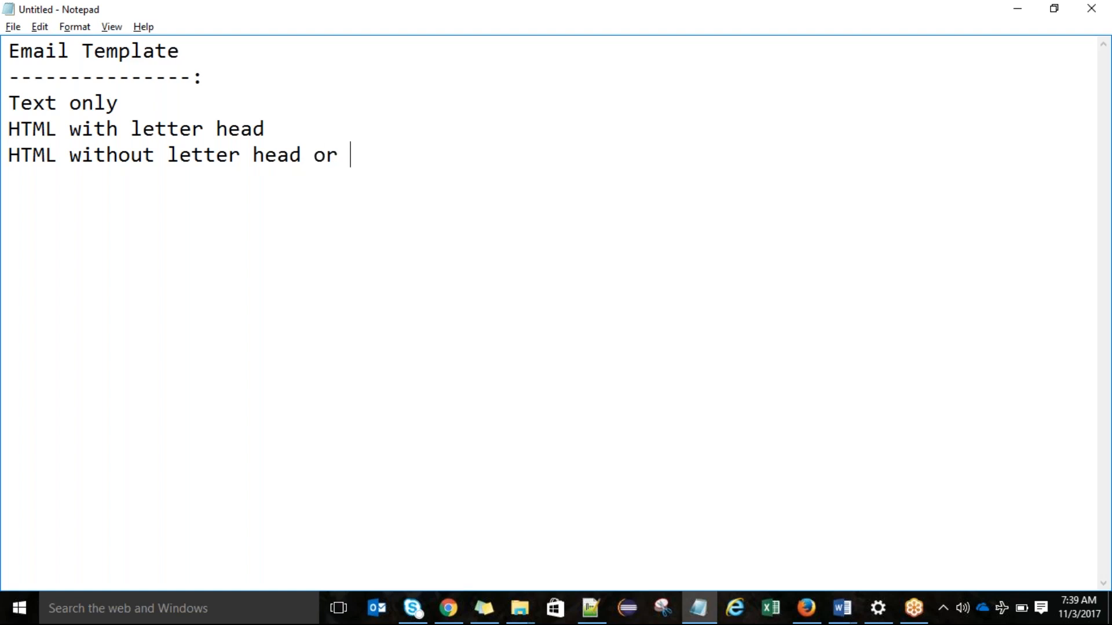
pyautogui.write('Custom ')
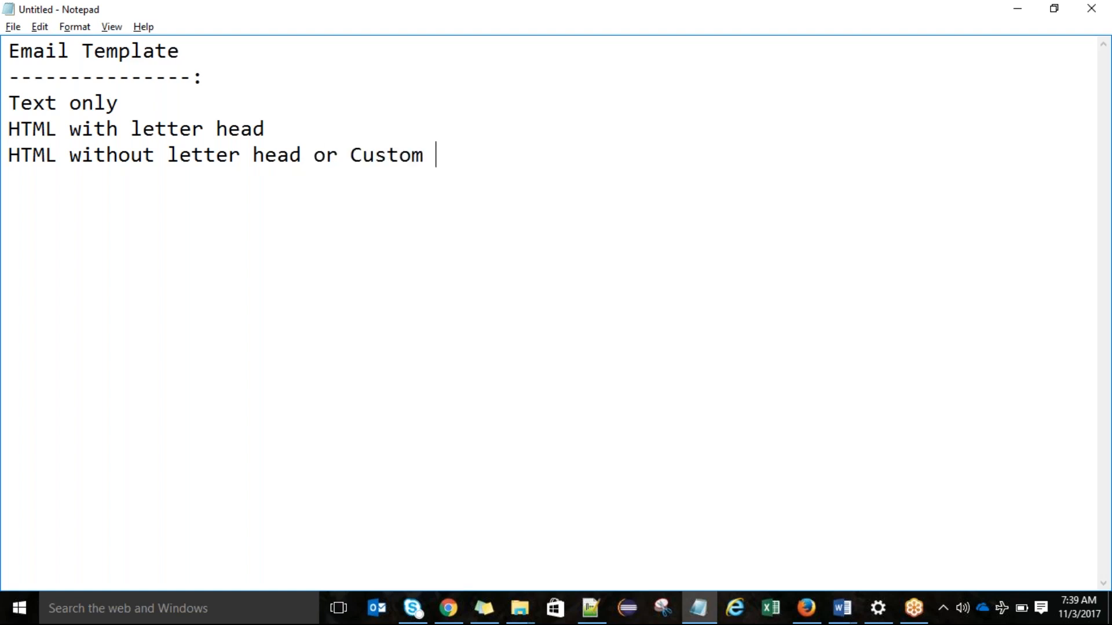
pyautogui.write('Email Tem')
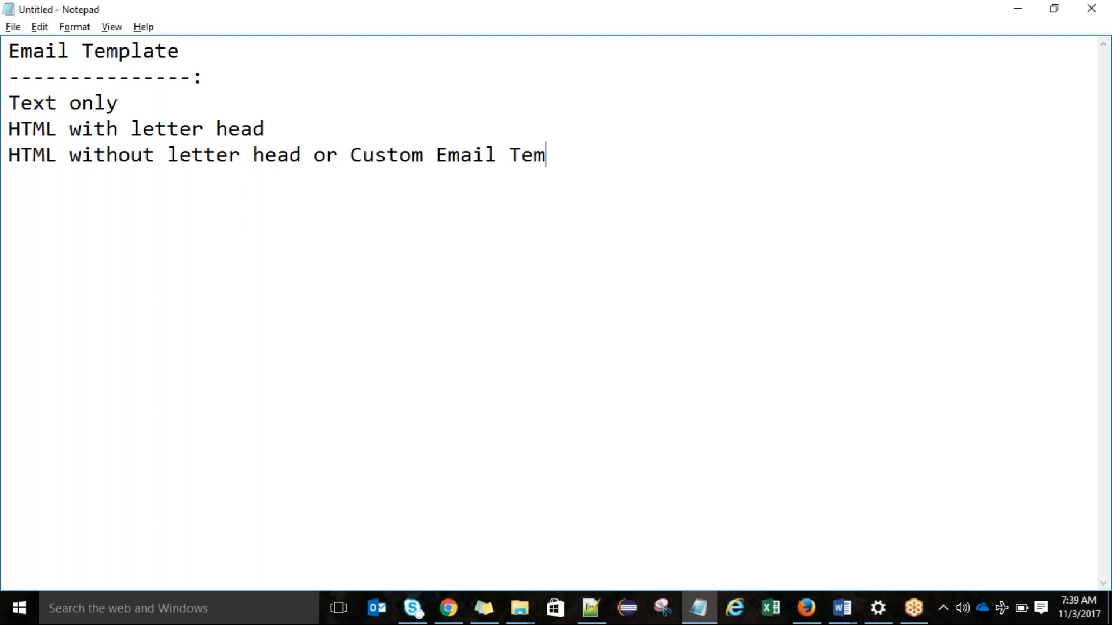
pyautogui.write('plate')
# Step: Add "Visualforce Template" as the fourth template type on its own line
pyautogui.press('Return')
pyautogui.write('Vi')
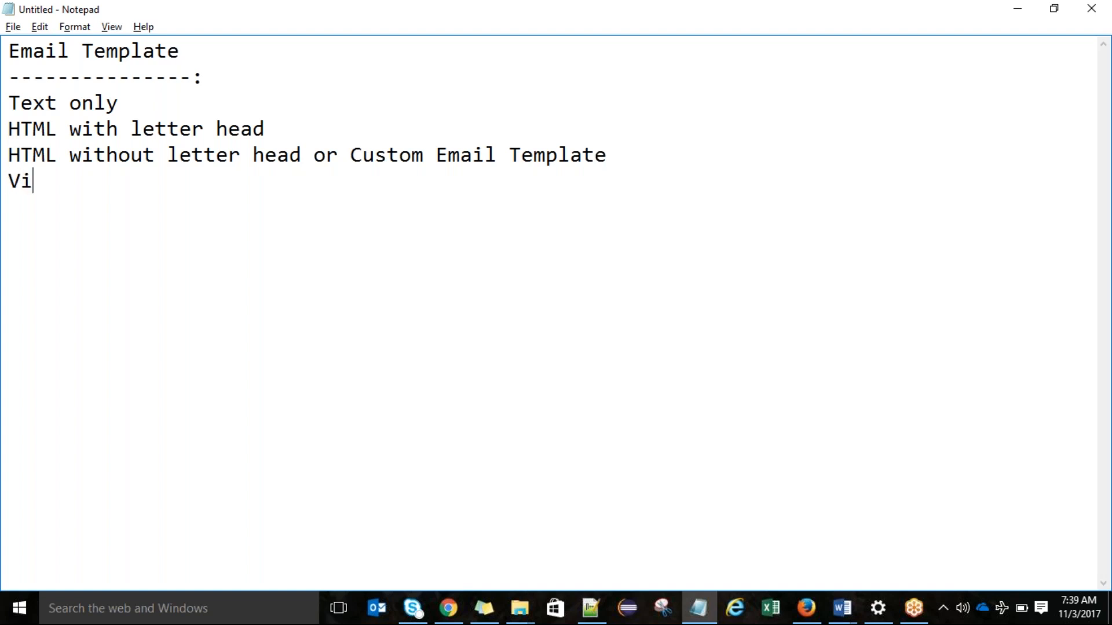
pyautogui.write('sualforce')
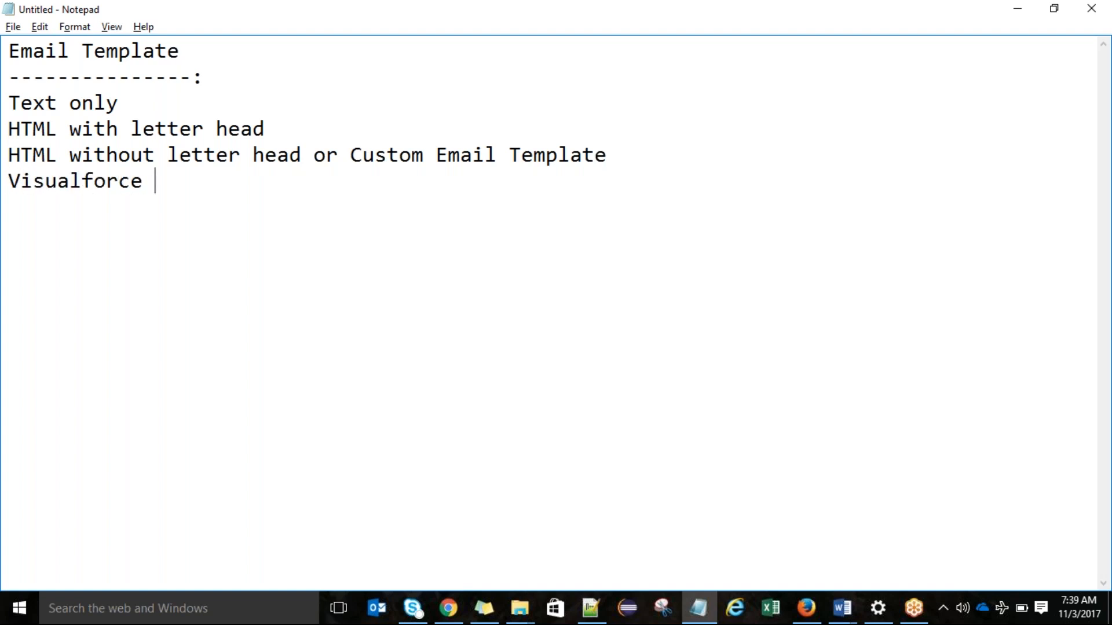
pyautogui.write(' Tem')
pyautogui.press('BackSpace')
pyautogui.write('Tempa')
pyautogui.press('BackSpace')
pyautogui.press('BackSpace')
pyautogui.write('plate')
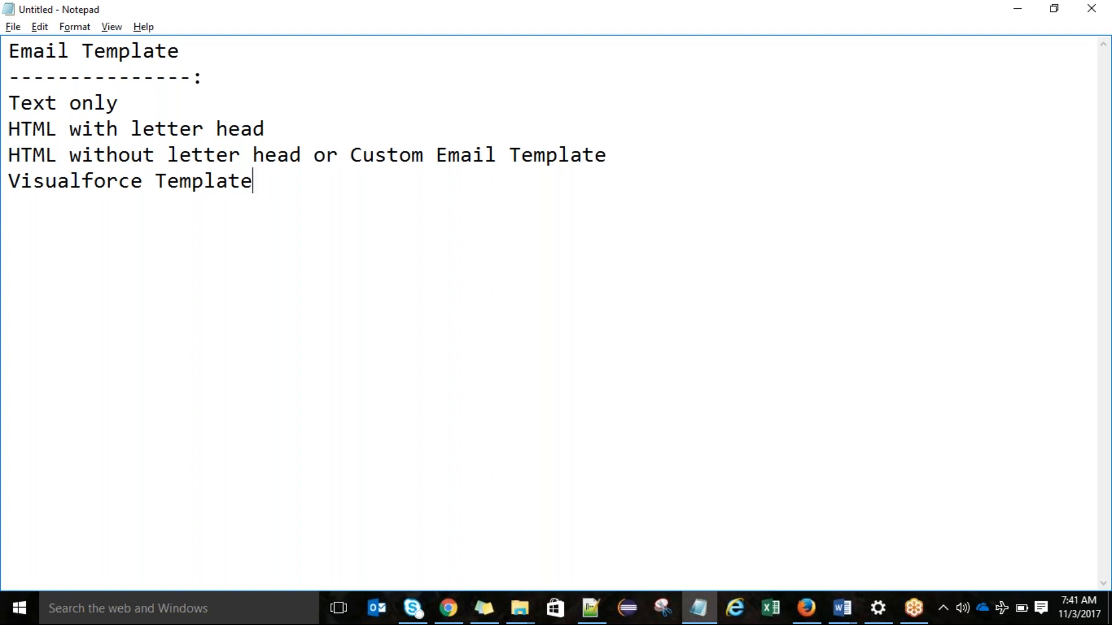
# Step: Switch back to Salesforce in Chrome and open the Email Templates page under Communication Templates
pyautogui.press('Return')
pyautogui.press('Return')
pyautogui.hotkey('alt', 'Tab')
pyautogui.moveTo(1110, 153); pyautogui.dragTo(1110, 269)
pyautogui.click(87, 276)
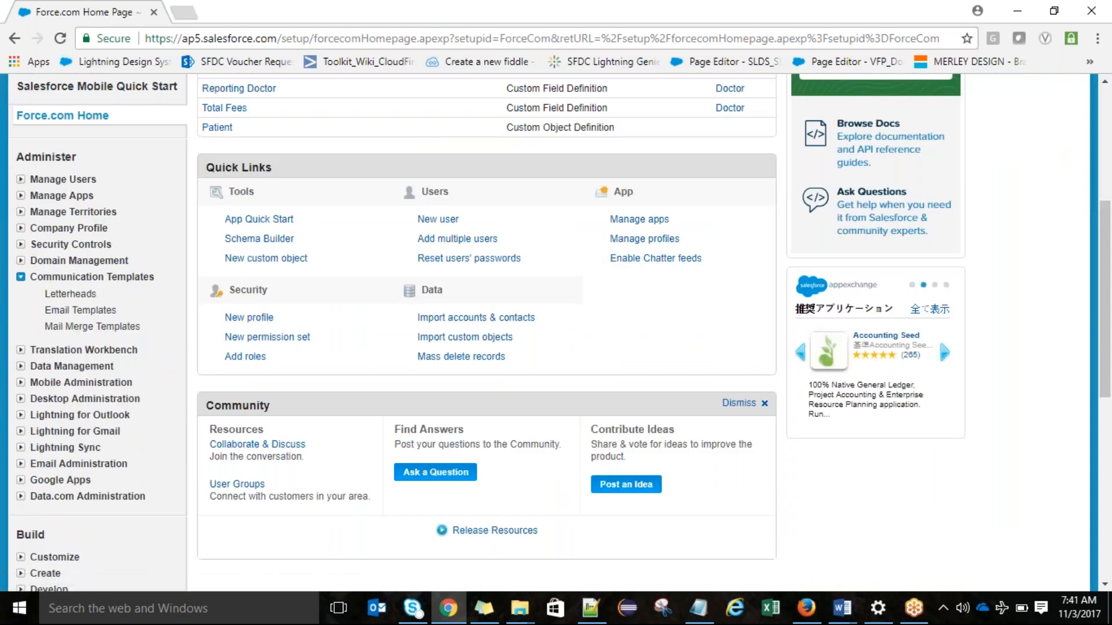
pyautogui.click(108, 311)
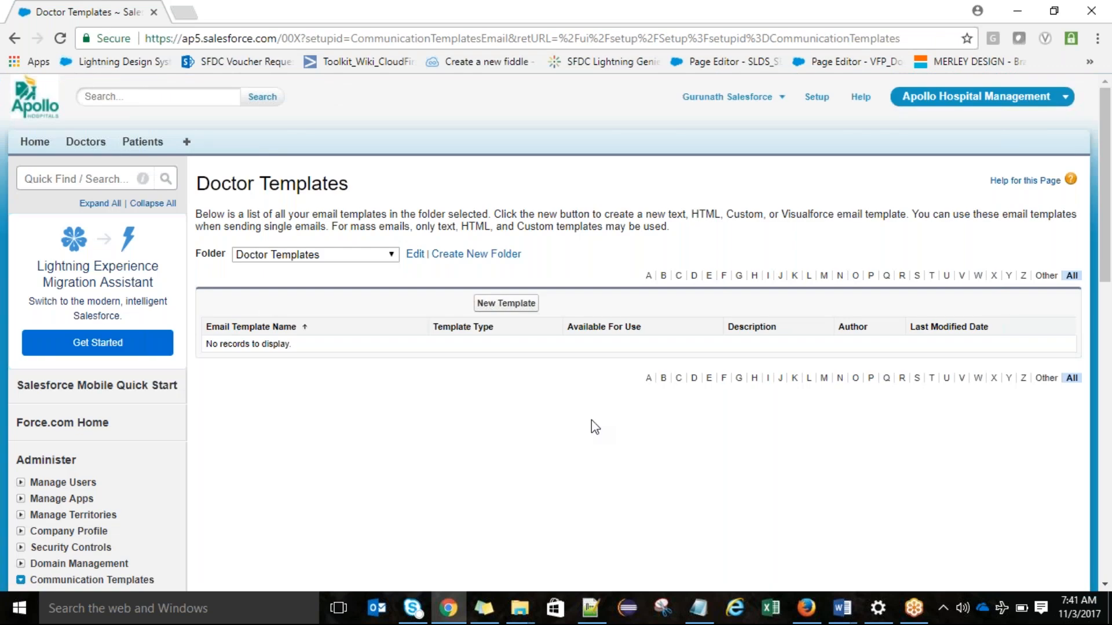
# Step: Start a new Text email template in the Doctor Templates folder and mark it available for use
pyautogui.click(521, 311)
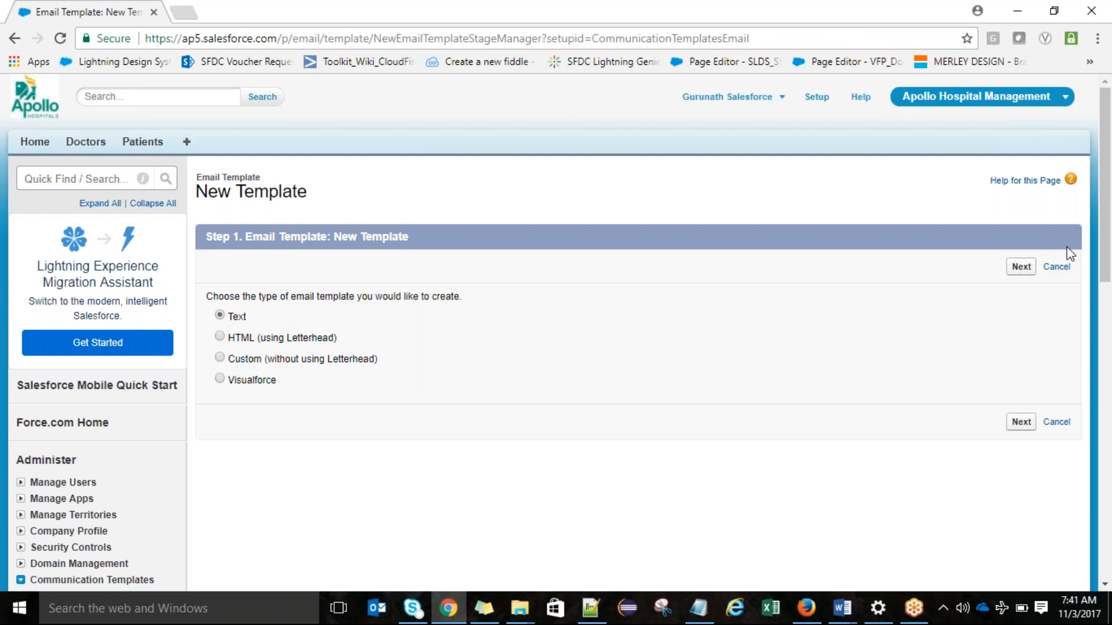
pyautogui.click(1021, 272)
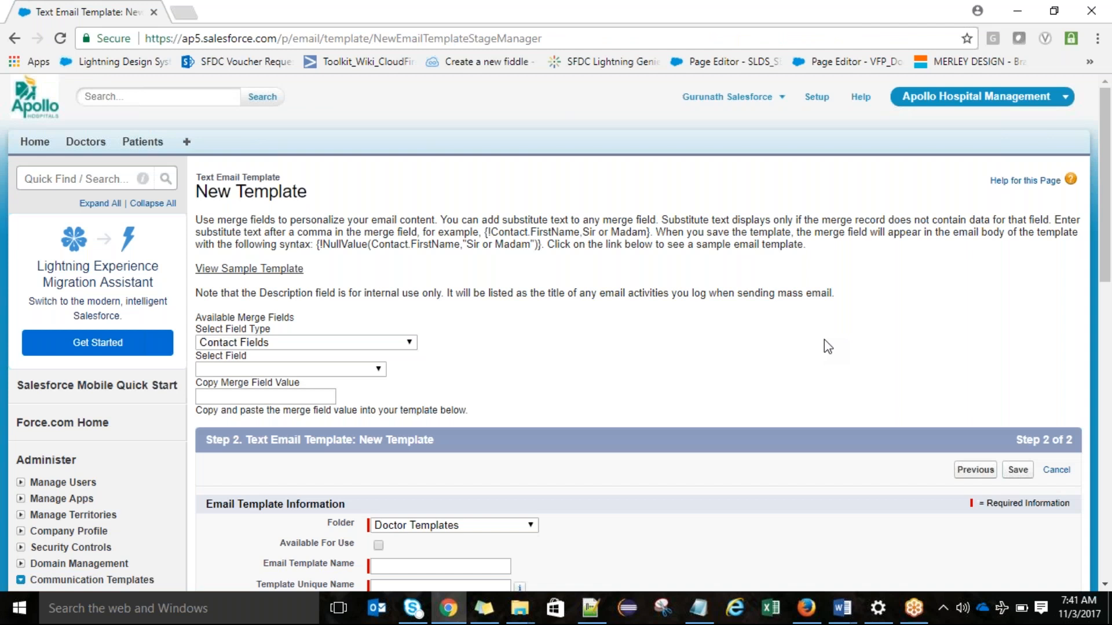
pyautogui.moveTo(1111, 171); pyautogui.dragTo(1110, 310)
pyautogui.click(457, 204)
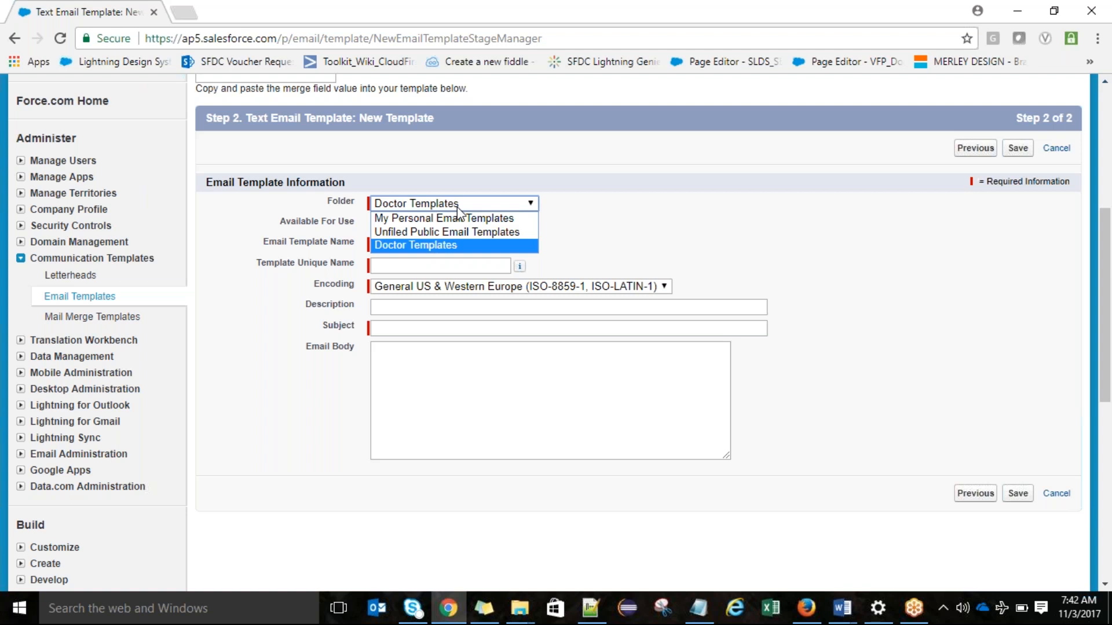
pyautogui.click(640, 207)
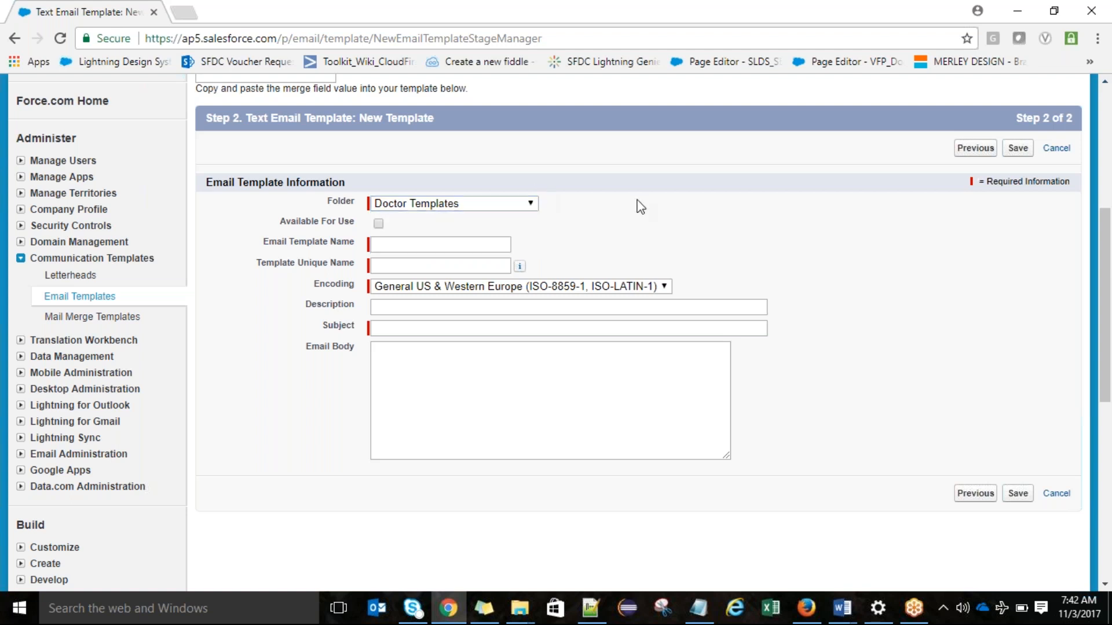
pyautogui.click(379, 224)
# Step: Name the email template "Welcome Email to Doctor" and let the unique name fill in from it
pyautogui.click(432, 250)
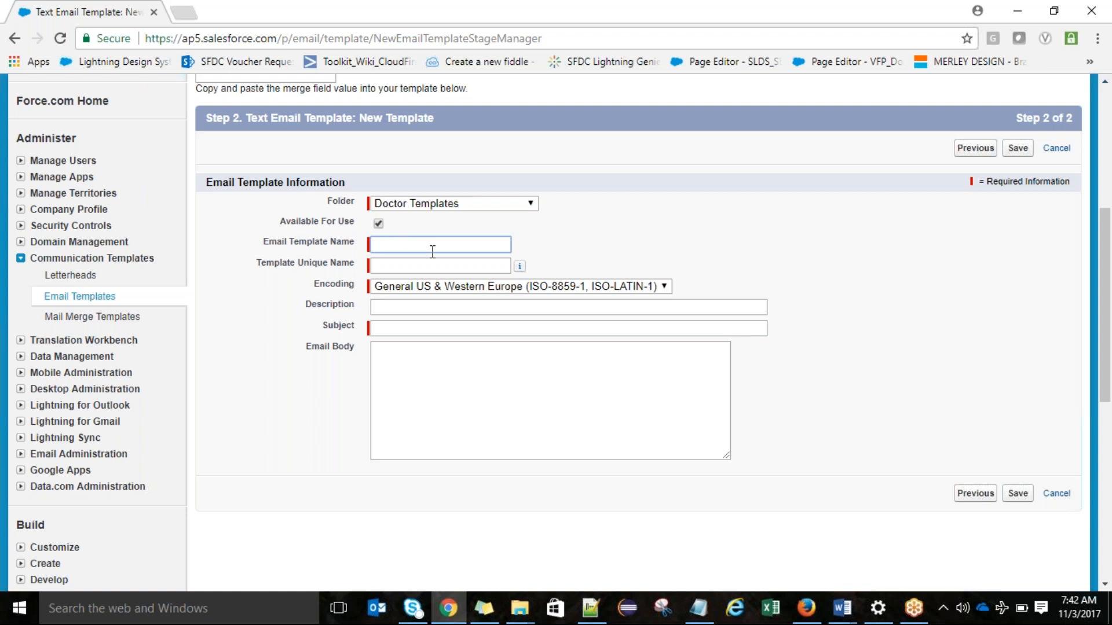
pyautogui.write('Welcome Emai to')
pyautogui.press('Left')
pyautogui.press('Left')
pyautogui.press('Left')
pyautogui.write('l')
pyautogui.click(476, 249)
pyautogui.write('Doctor')
pyautogui.click(473, 267)
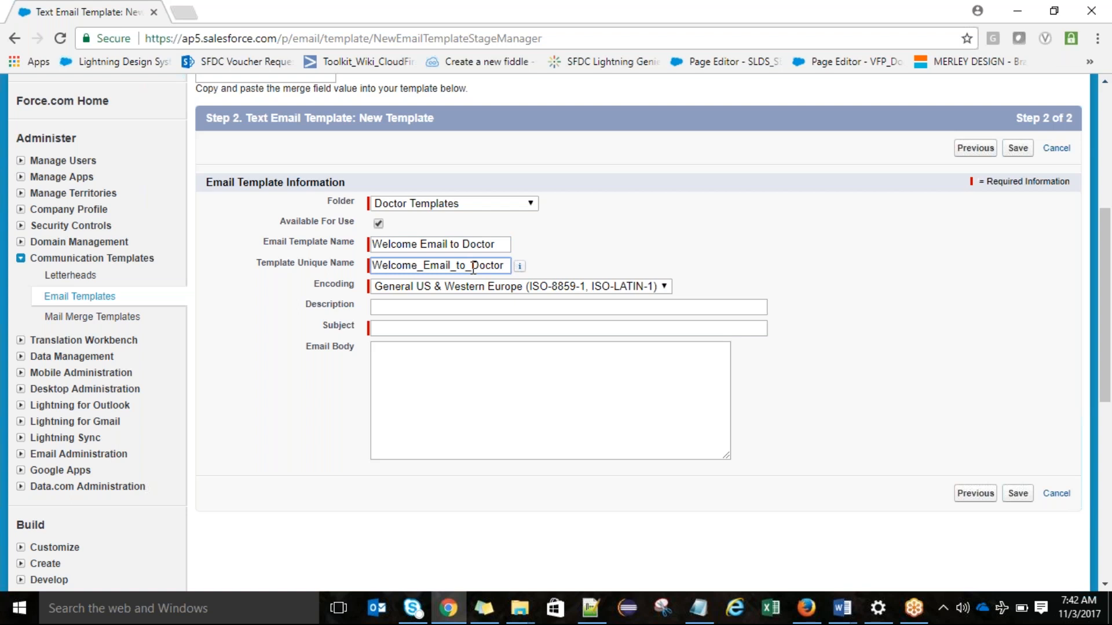
# Step: Set the template's subject to "Welcome to Apollo Hospital Management"
pyautogui.click(442, 326)
pyautogui.write('Welcome ')
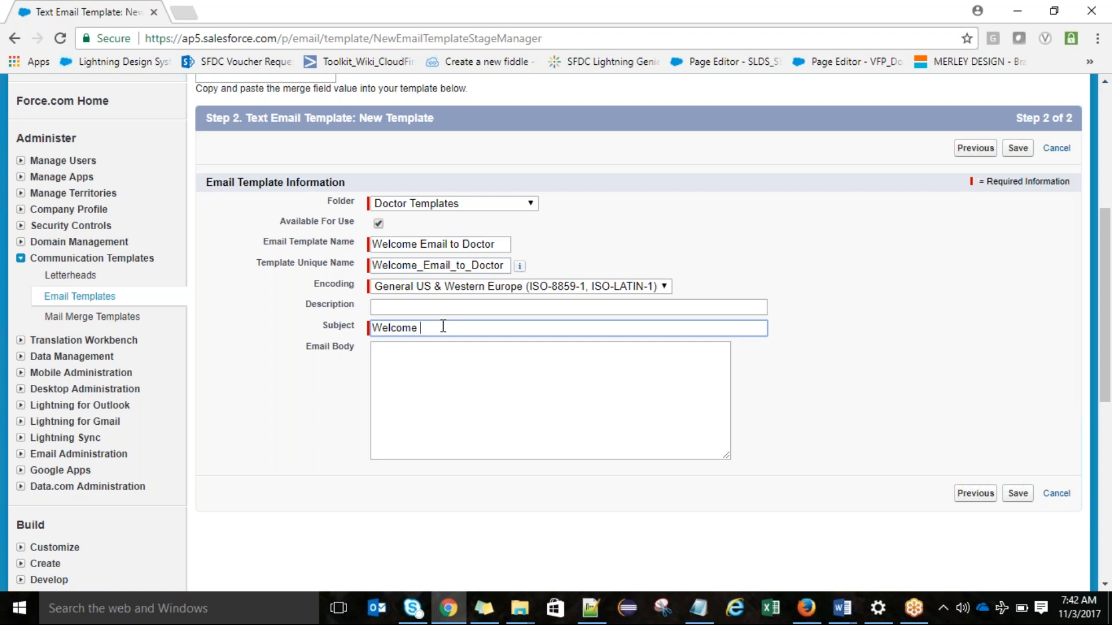
pyautogui.write('to Apollo Hospital Management')
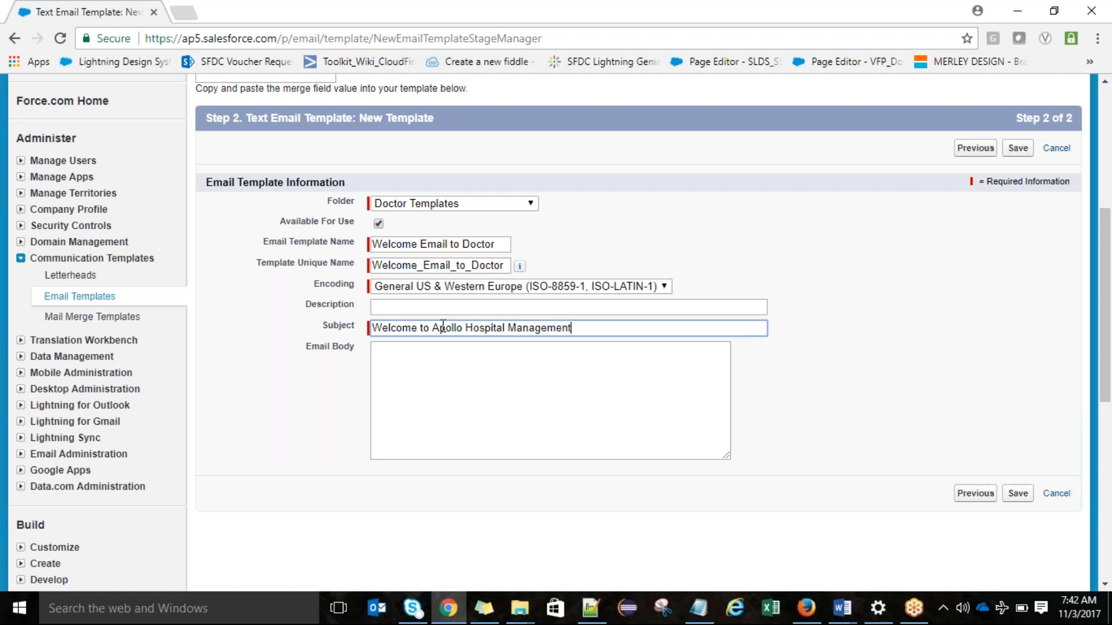
# Step: Begin the email body with "Hi", the recipient's first name and a comma, followed by a line break
pyautogui.click(460, 376)
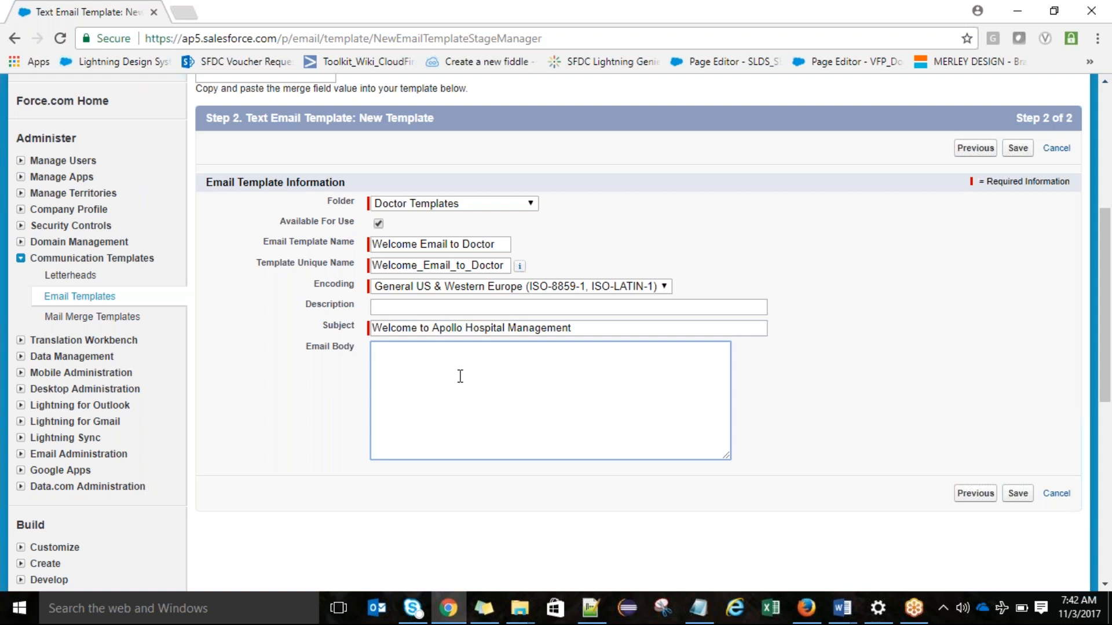
pyautogui.write('Hi Karthik,')
pyautogui.press('Return')
pyautogui.press('Return')
# Step: Copy the subject text into the email body below the greeting, separated by a blank line
pyautogui.moveTo(618, 328); pyautogui.dragTo(356, 322)
pyautogui.hotkey('ctrl', 'c')
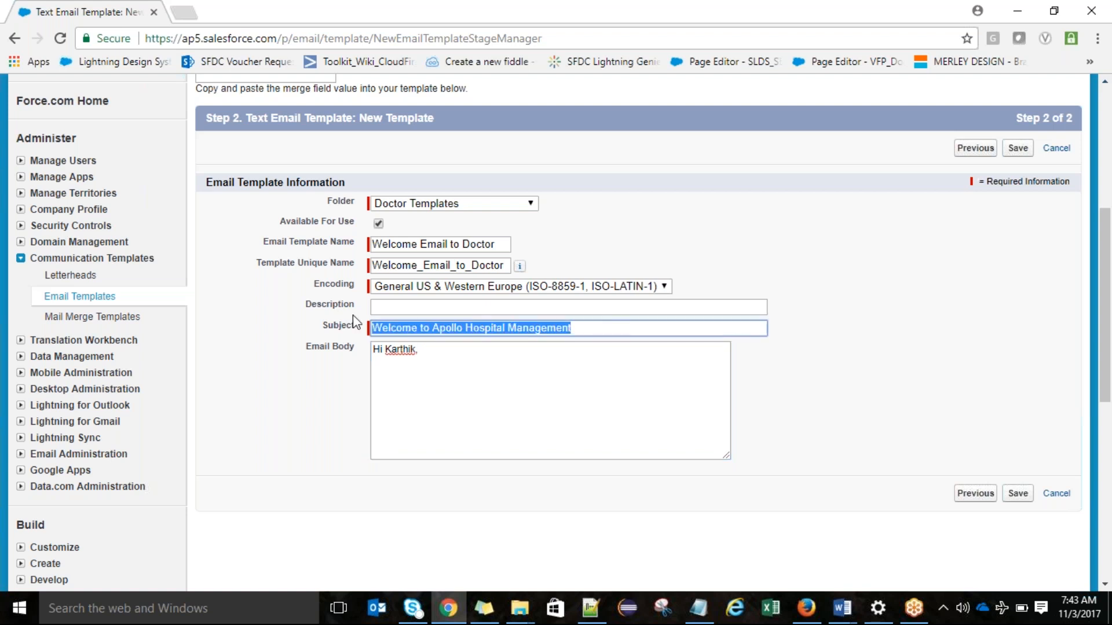
pyautogui.click(391, 363)
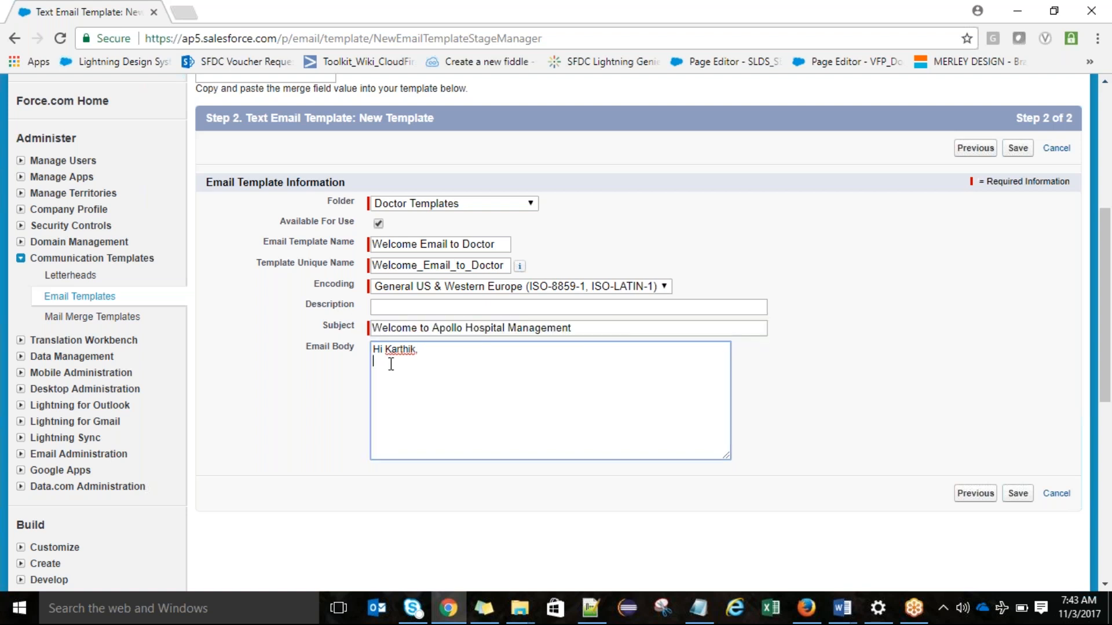
pyautogui.press('Return')
pyautogui.hotkey('ctrl', 'v')
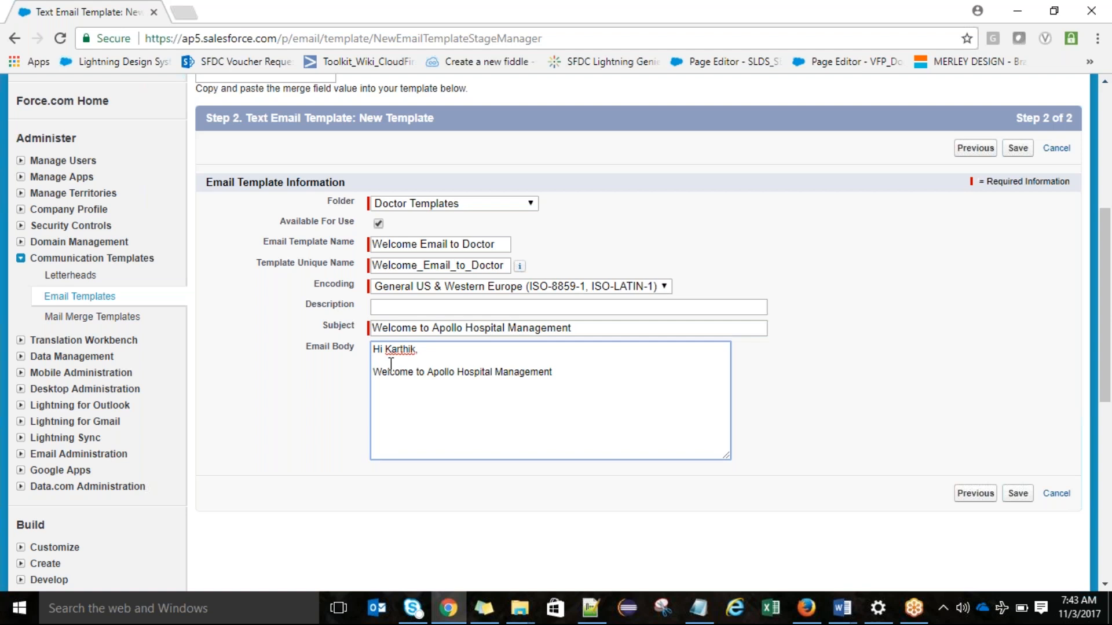
# Step: Extend the welcome sentence in the email body with "and we are keen looking for your services."
pyautogui.write('and we are keen looking for')
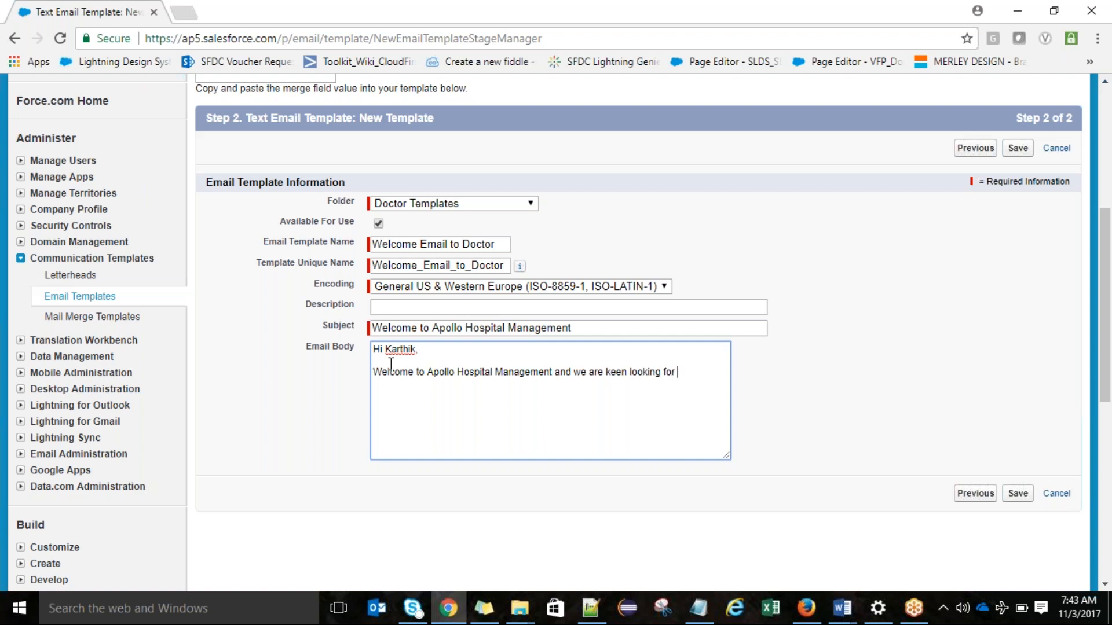
pyautogui.write(' your services.')
# Step: Add the sign-off "Best Regards," and "Apollo Management Team" on two lines below the message, separated by a blank line
pyautogui.press('Return')
pyautogui.press('Return')
pyautogui.write('Best REgards')
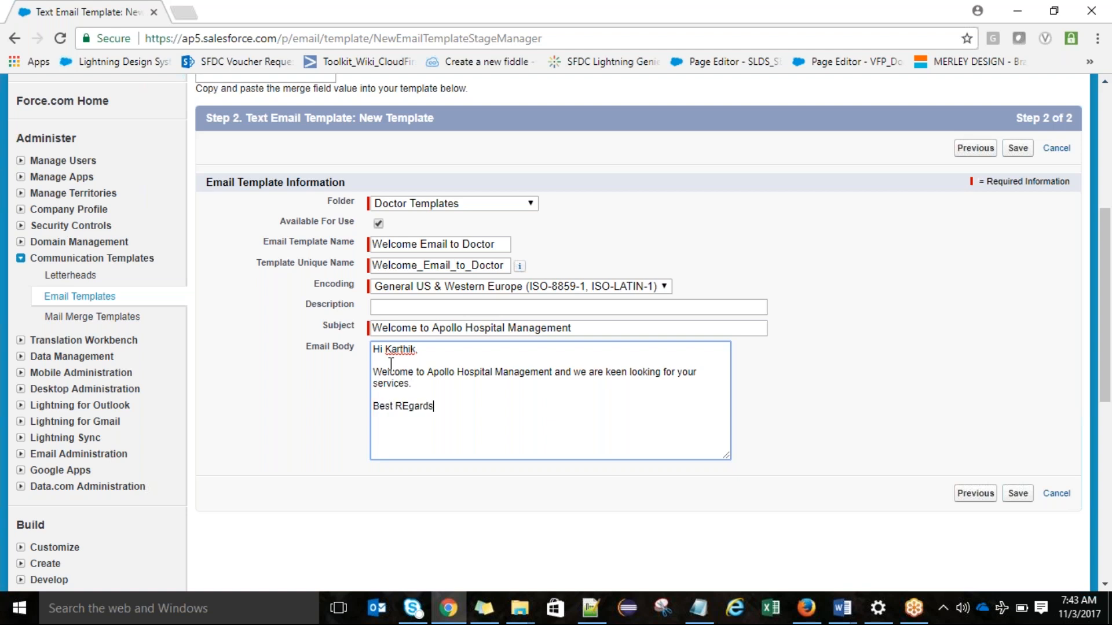
pyautogui.press('Left')
pyautogui.press('Left')
pyautogui.press('Left')
pyautogui.press('BackSpace')
pyautogui.write('e')
pyautogui.click(447, 406)
pyautogui.write(',')
pyautogui.press('Return')
pyautogui.write('Apollo Manage')
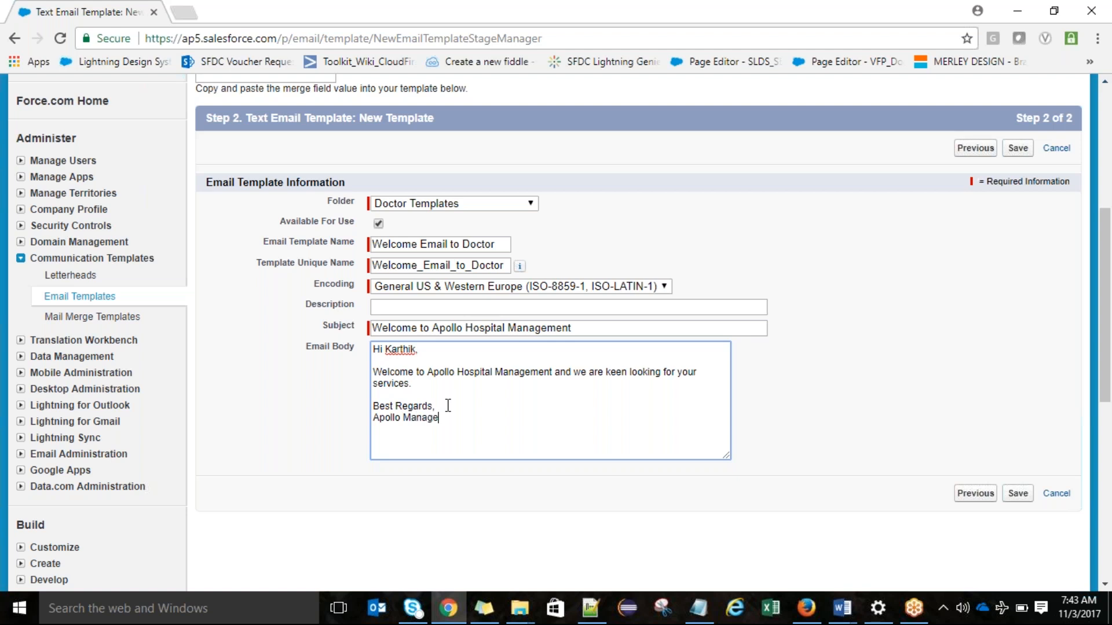
pyautogui.write('ment Team')
# Step: Replace the recipient's name in the greeting with the Doctor First Name merge field, {!Doctor__c.Name}
pyautogui.moveTo(1110, 317); pyautogui.dragTo(1110, 310)
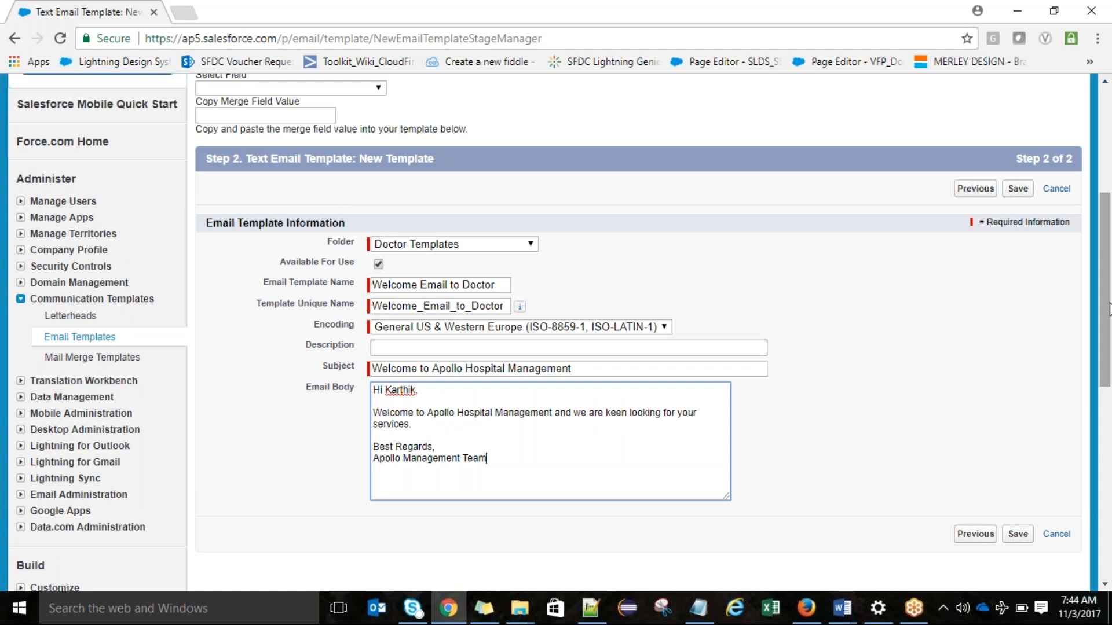
pyautogui.moveTo(1108, 308); pyautogui.dragTo(1109, 286)
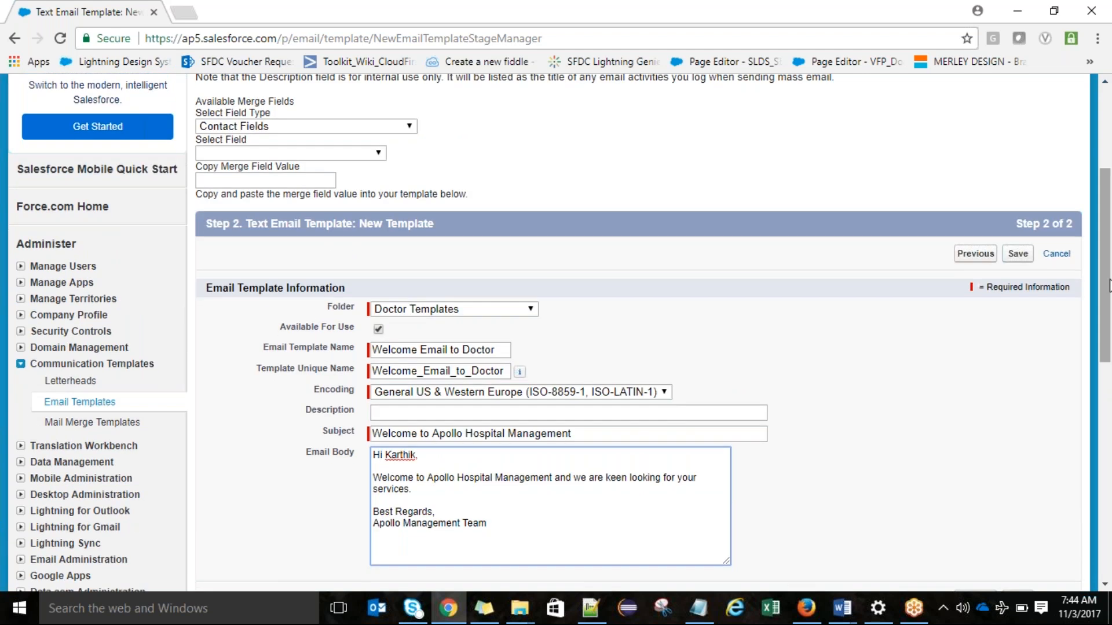
pyautogui.click(315, 127)
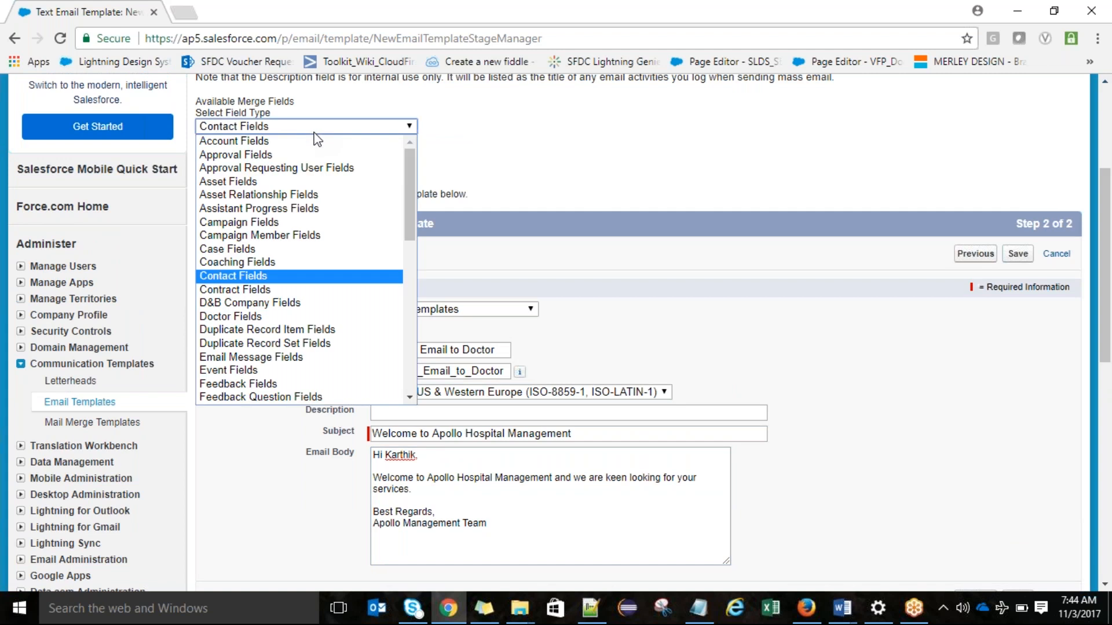
pyautogui.click(274, 317)
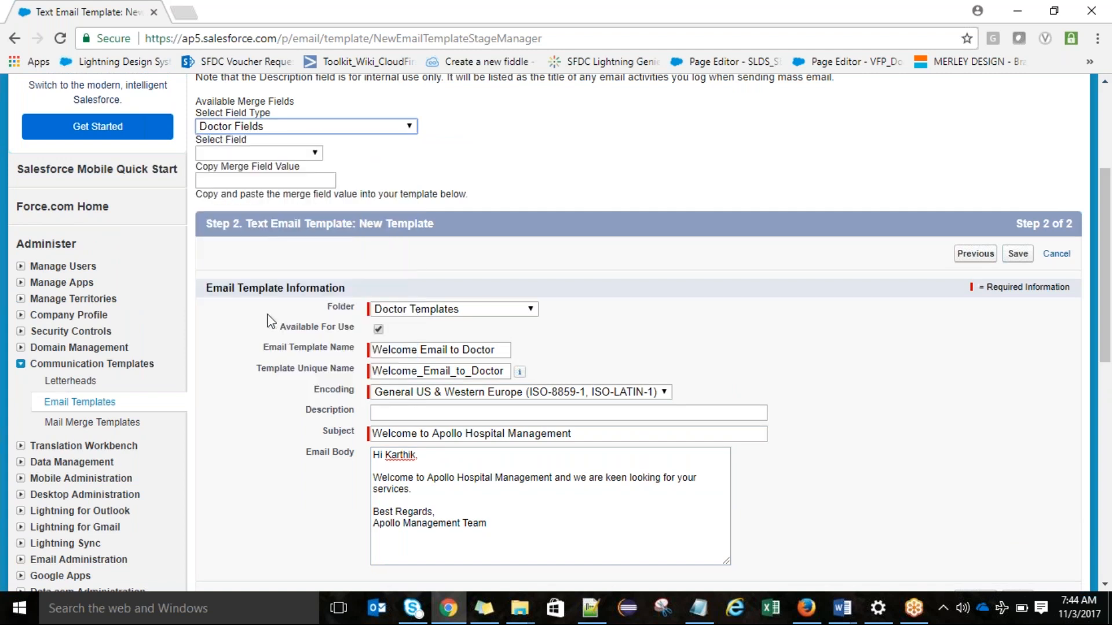
pyautogui.click(282, 156)
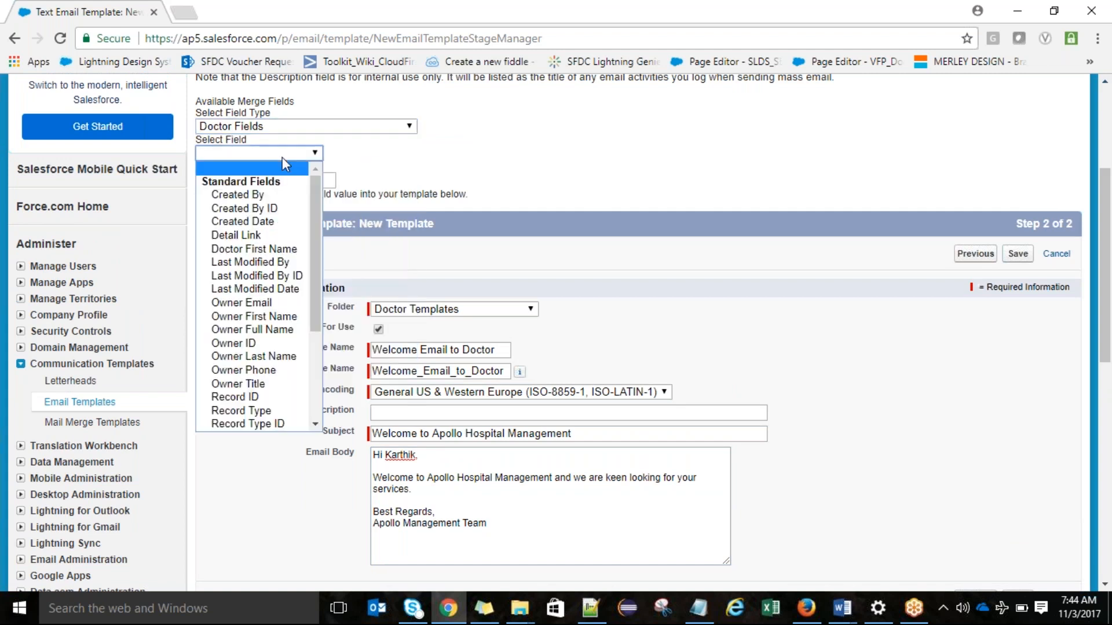
pyautogui.click(259, 249)
pyautogui.hotkey('ctrl', 'c')
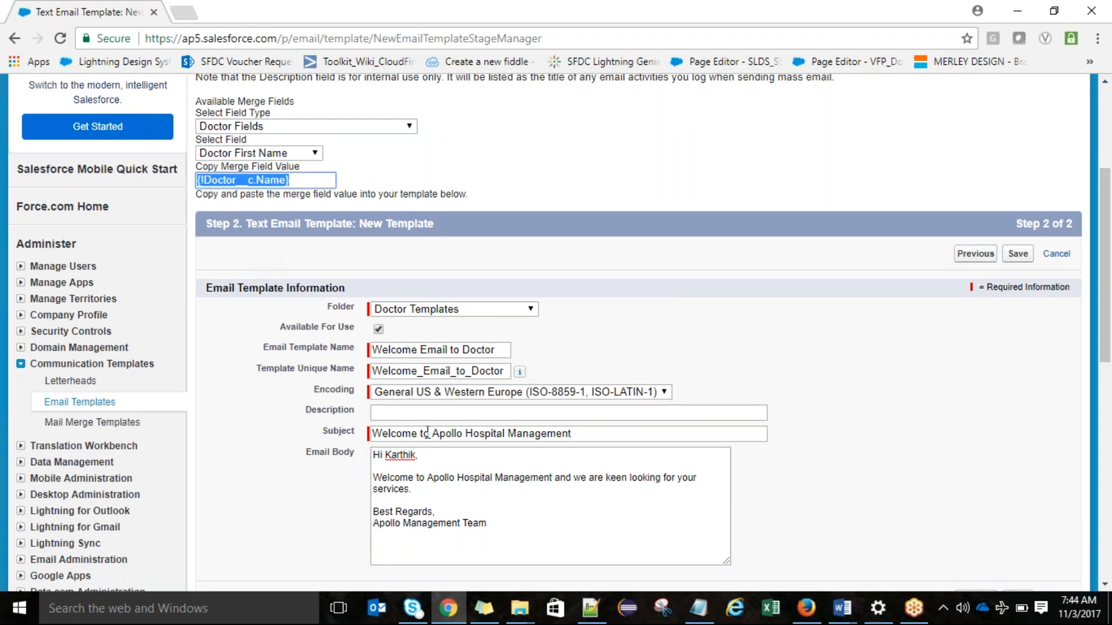
pyautogui.doubleClick(398, 457)
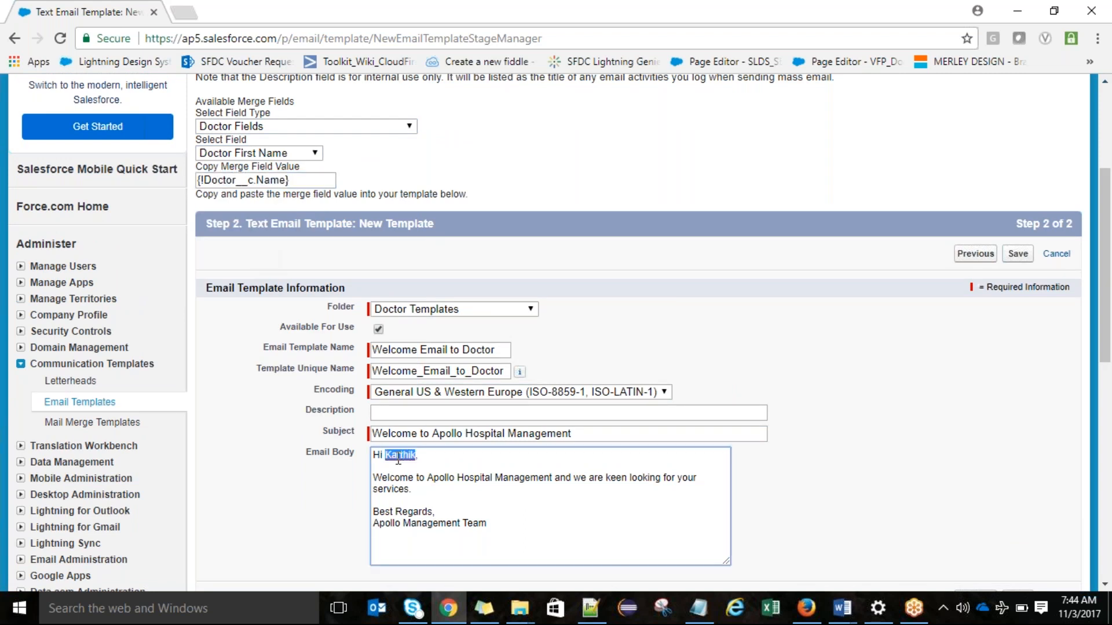
pyautogui.hotkey('ctrl', 'v')
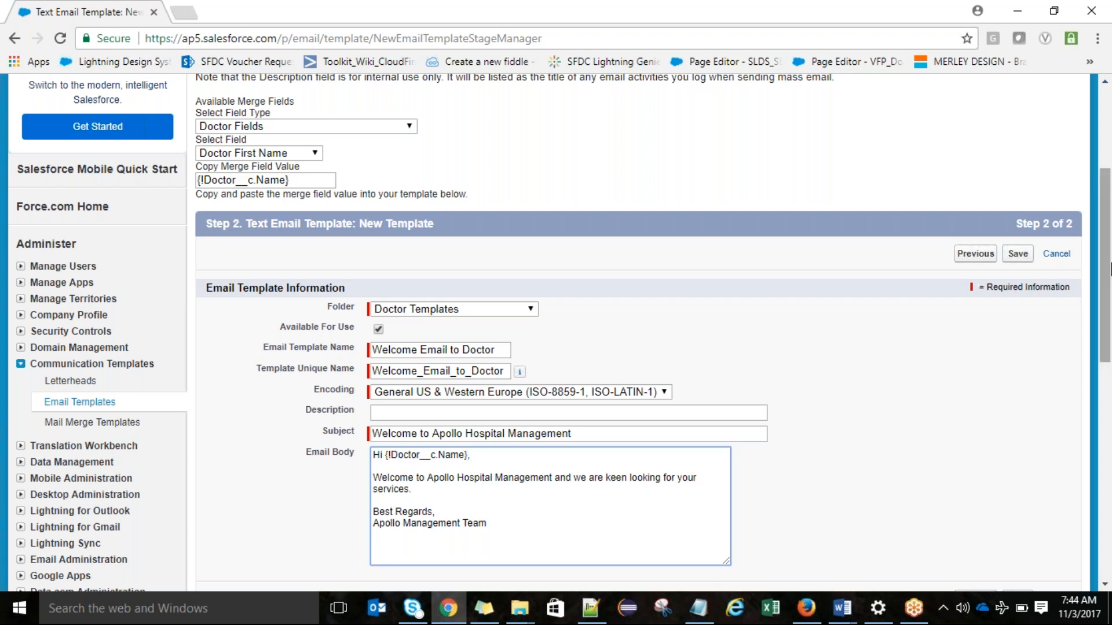
# Step: Save the text email template and review its plain text preview
pyautogui.moveTo(1109, 250); pyautogui.dragTo(1109, 309)
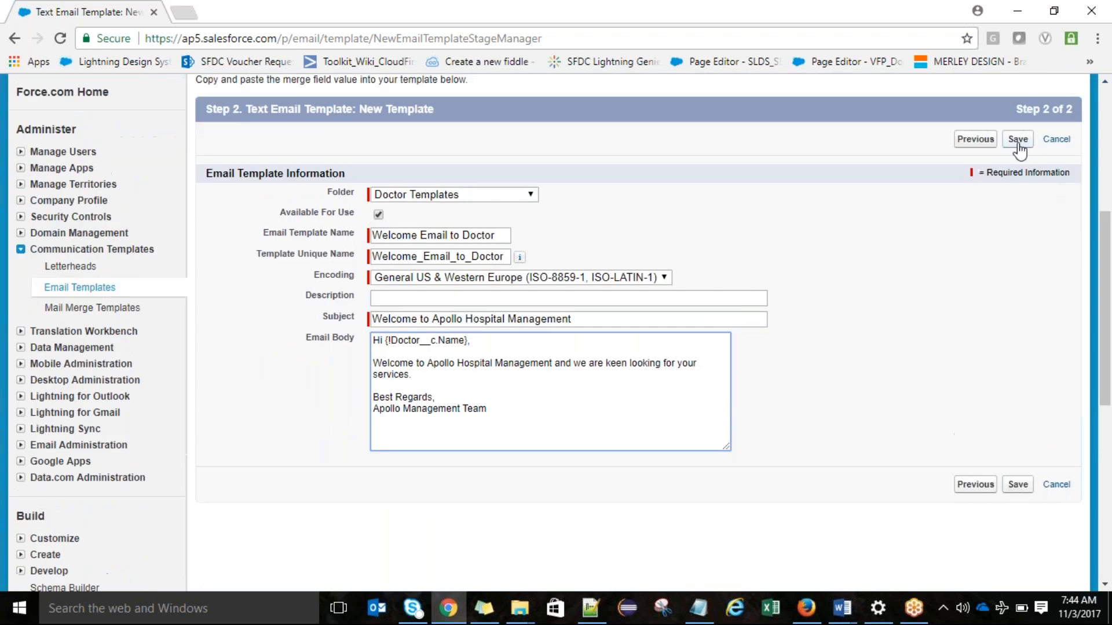
pyautogui.click(1018, 140)
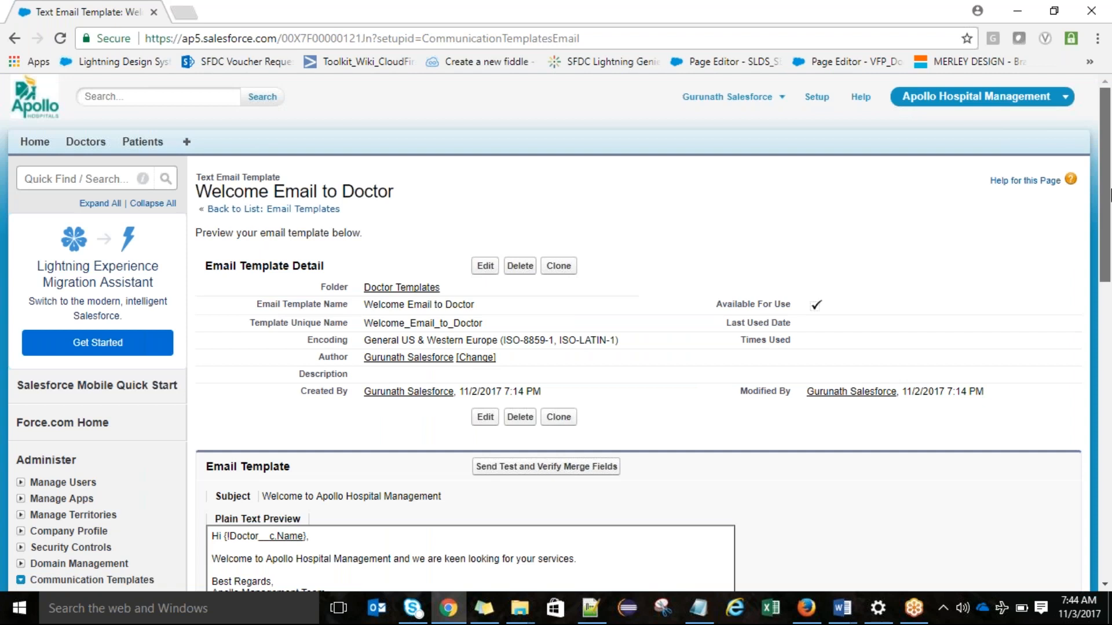
pyautogui.scroll(-1, 1109, 200)
pyautogui.moveTo(1109, 203); pyautogui.dragTo(1110, 244)
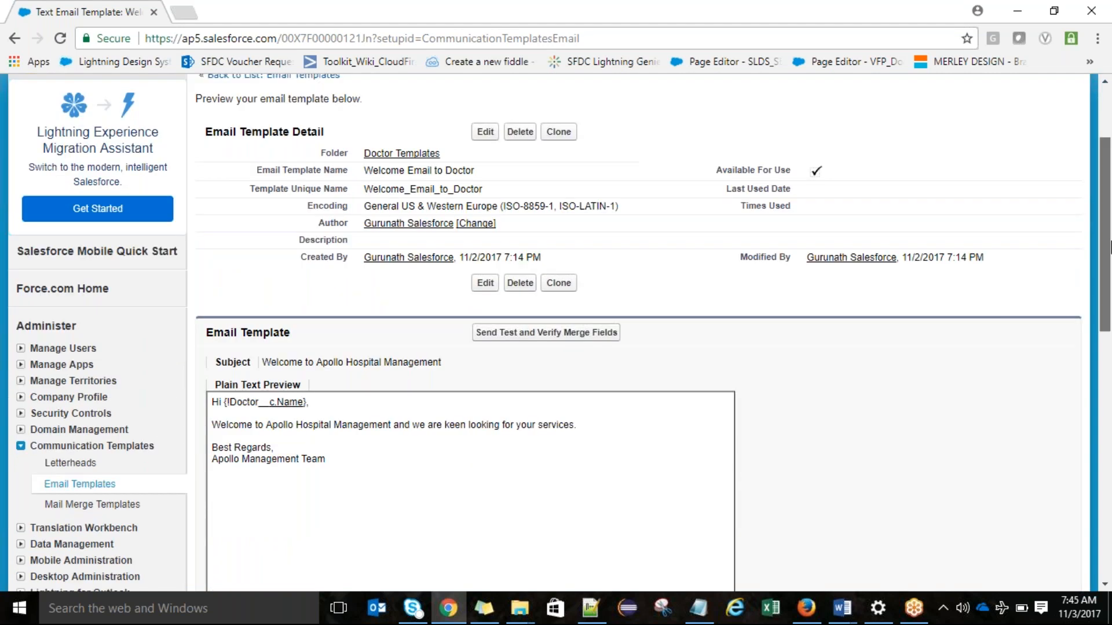
pyautogui.moveTo(1111, 247); pyautogui.dragTo(1104, 305)
# Step: Start another new email template in a separate browser tab, choosing the HTML (using Letterhead) type
pyautogui.middleClick(80, 332)
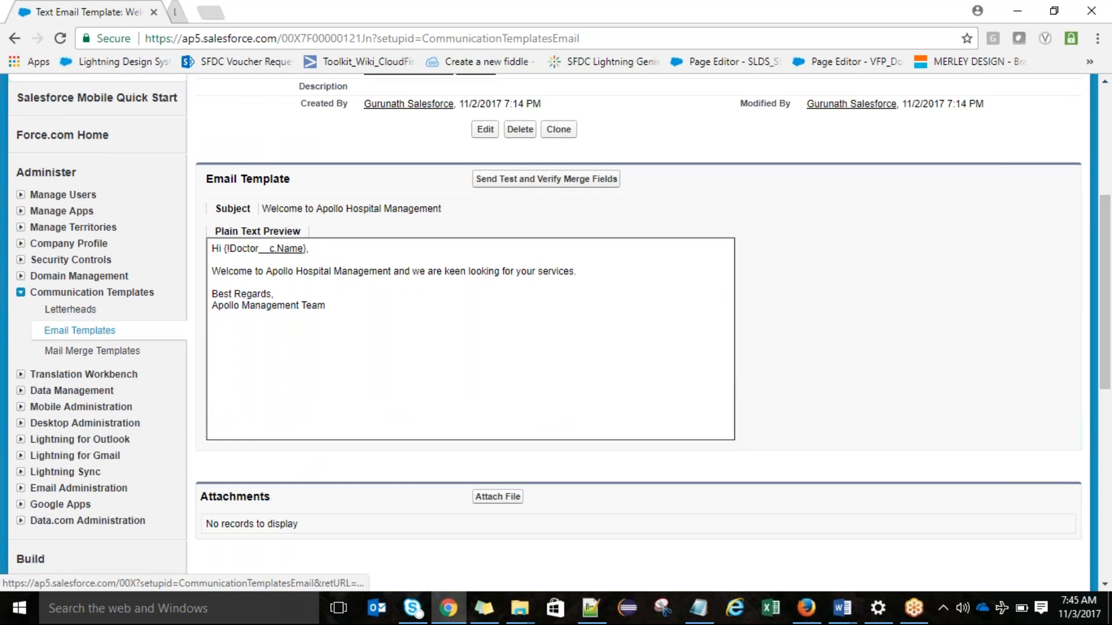
pyautogui.click(223, 11)
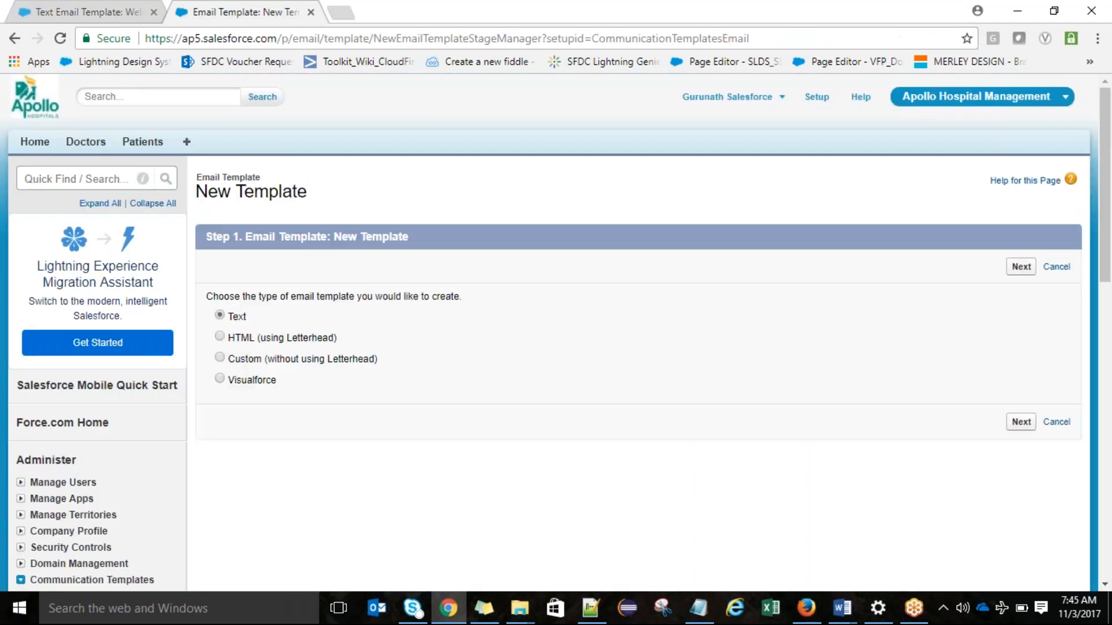
pyautogui.click(321, 342)
pyautogui.click(1021, 267)
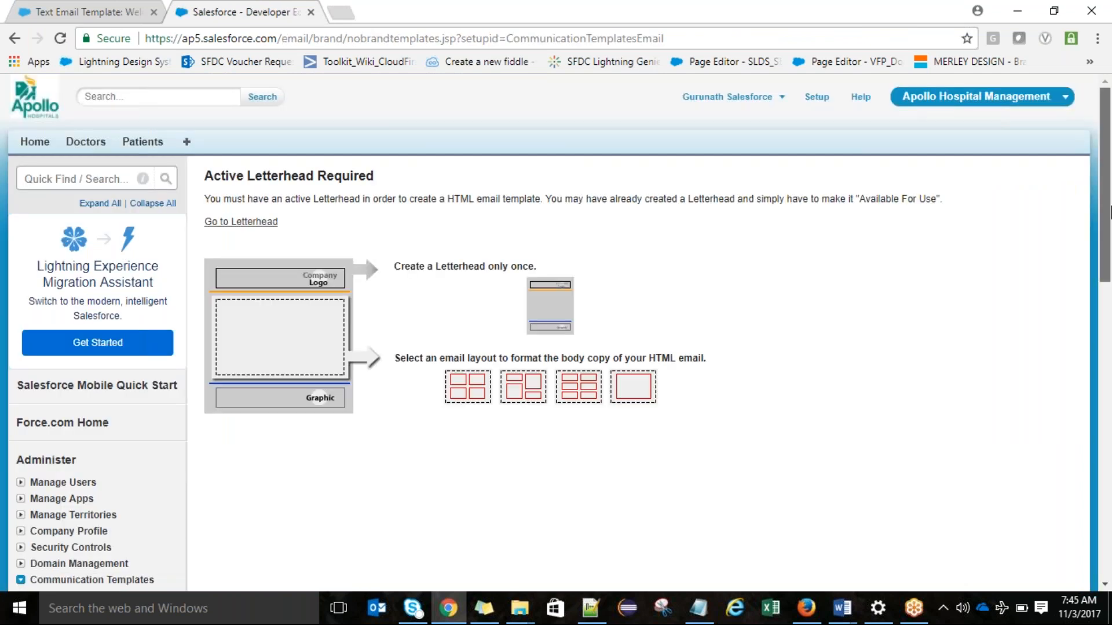
# Step: Open the Letterheads setup page in a separate browser tab and start a new letterhead
pyautogui.moveTo(1111, 213)
pyautogui.mouseDown()
pyautogui.moveTo(1111, 265)
pyautogui.moveTo(1111, 214)
pyautogui.mouseUp()
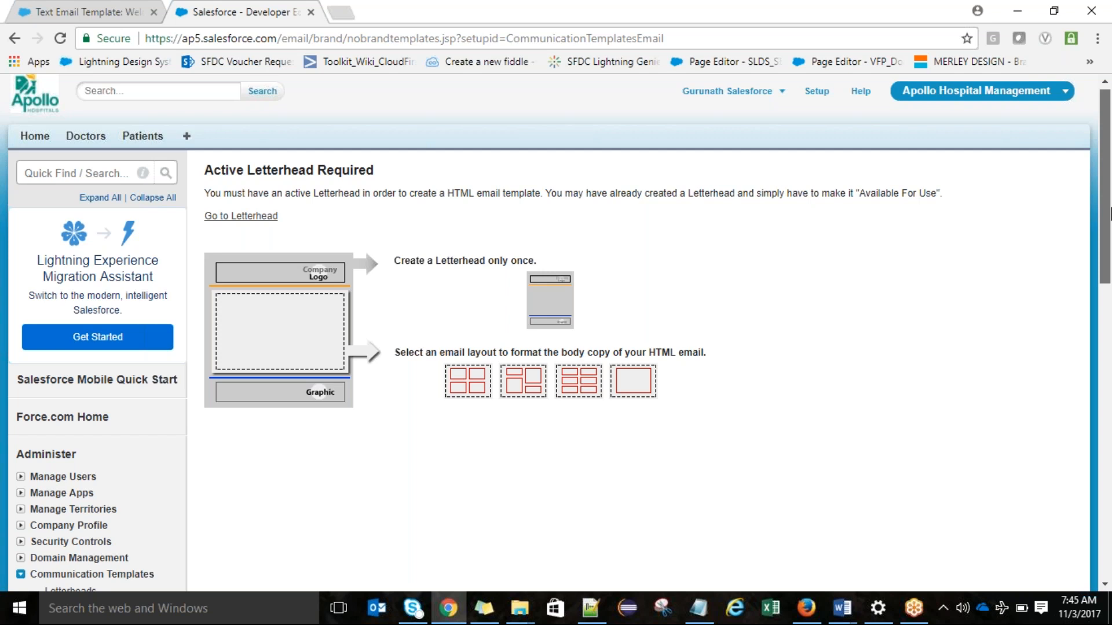
pyautogui.moveTo(1110, 215); pyautogui.dragTo(1110, 326)
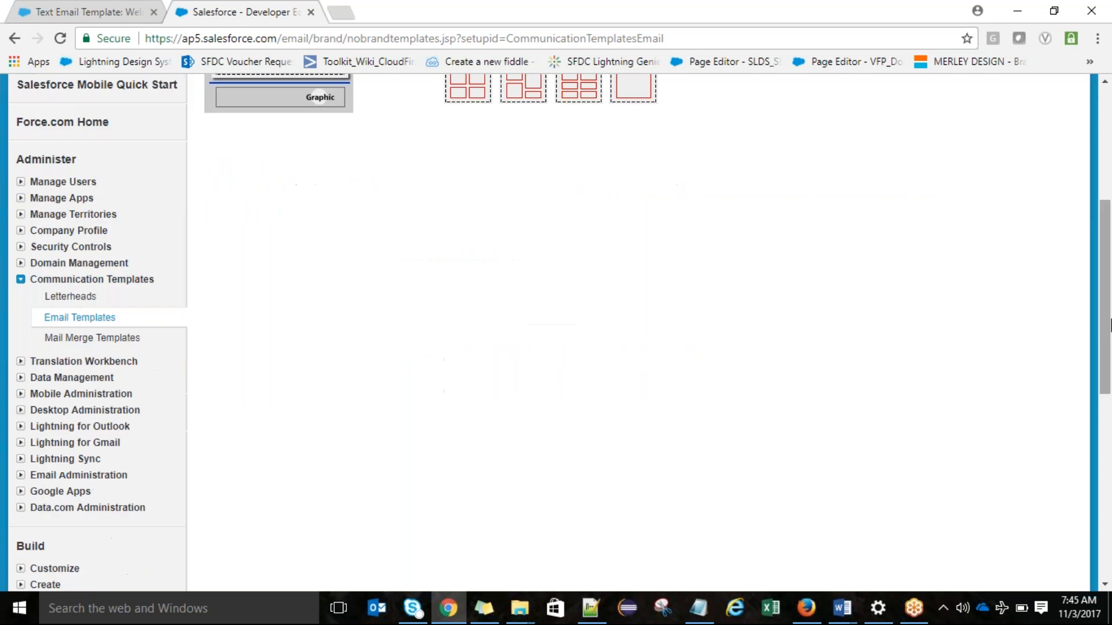
pyautogui.middleClick(66, 301)
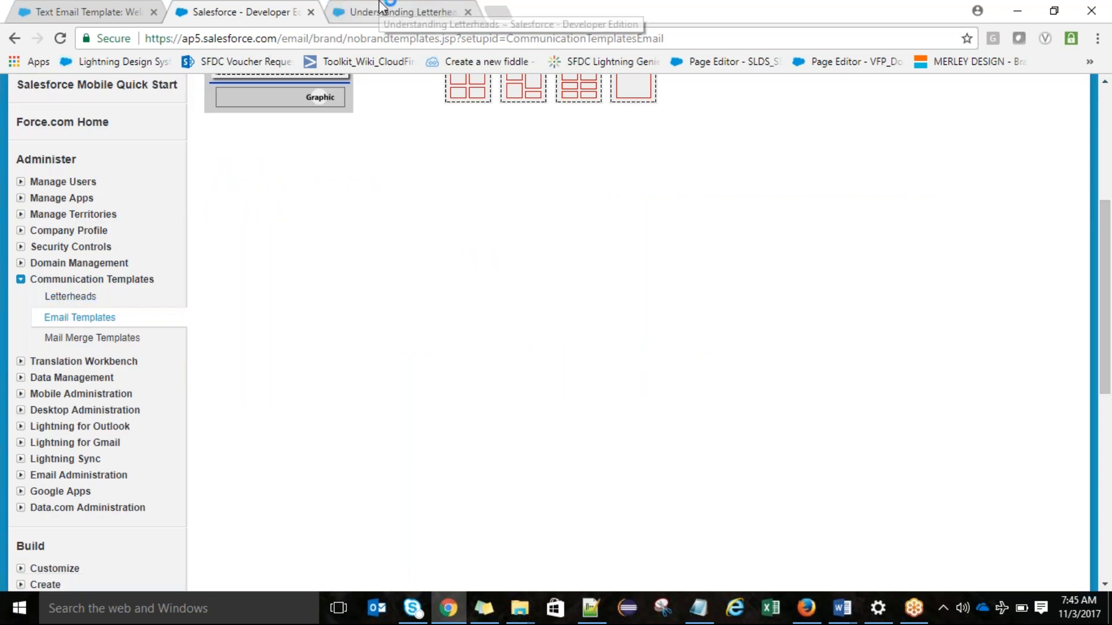
pyautogui.click(381, 7)
pyautogui.click(1052, 227)
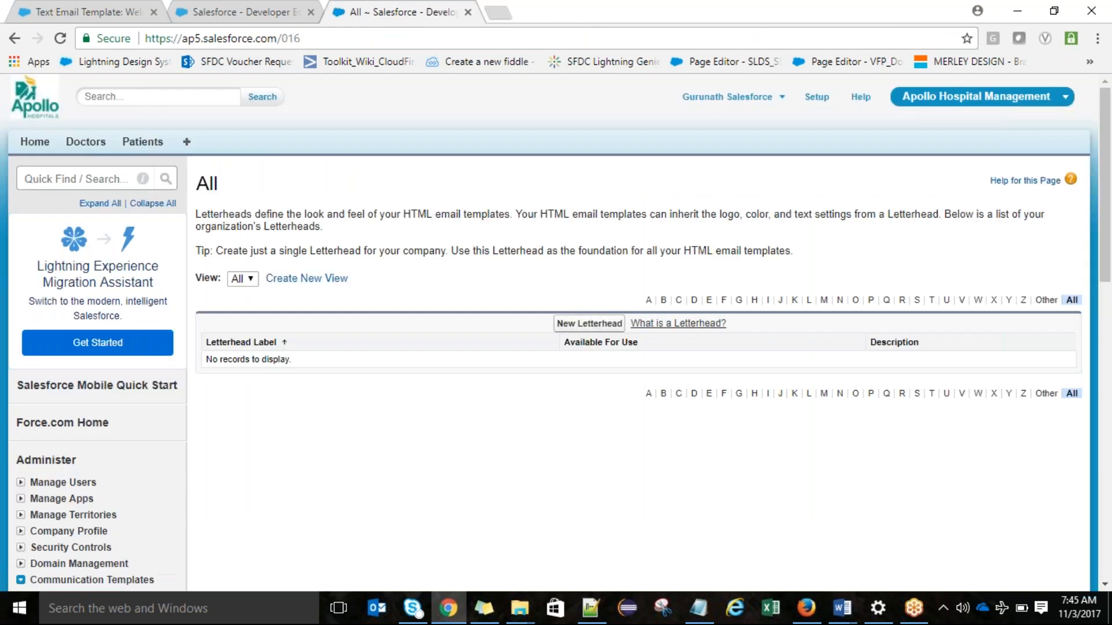
pyautogui.click(564, 325)
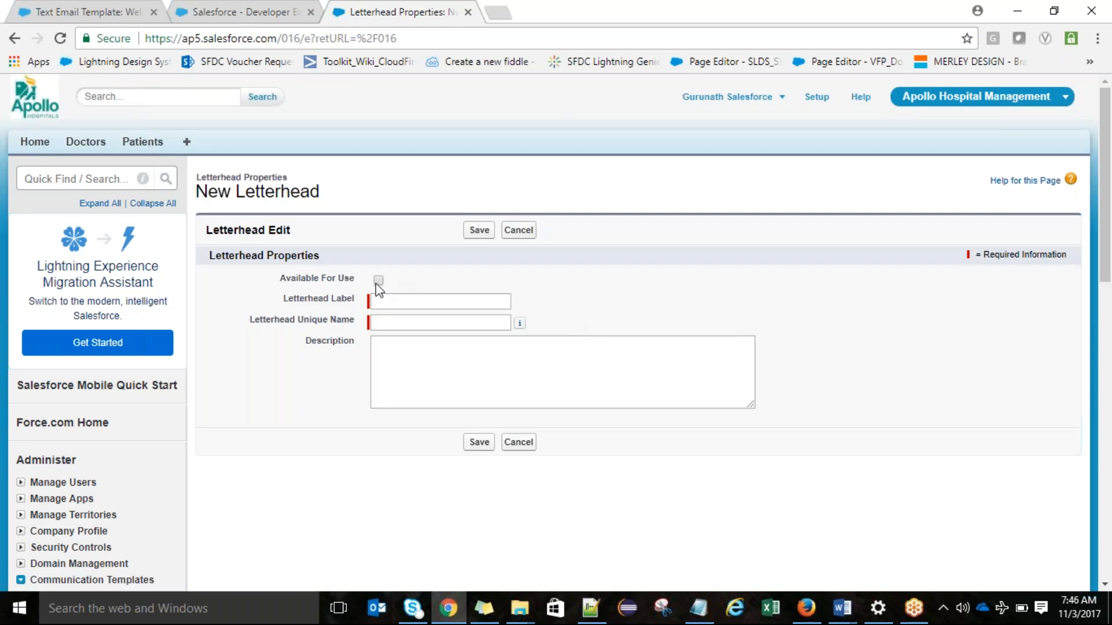
# Step: Make the letterhead available for use, label it "Apollo Letterhead" with the autofilled unique name, and save its properties
pyautogui.click(378, 281)
pyautogui.click(379, 305)
pyautogui.write('Apo')
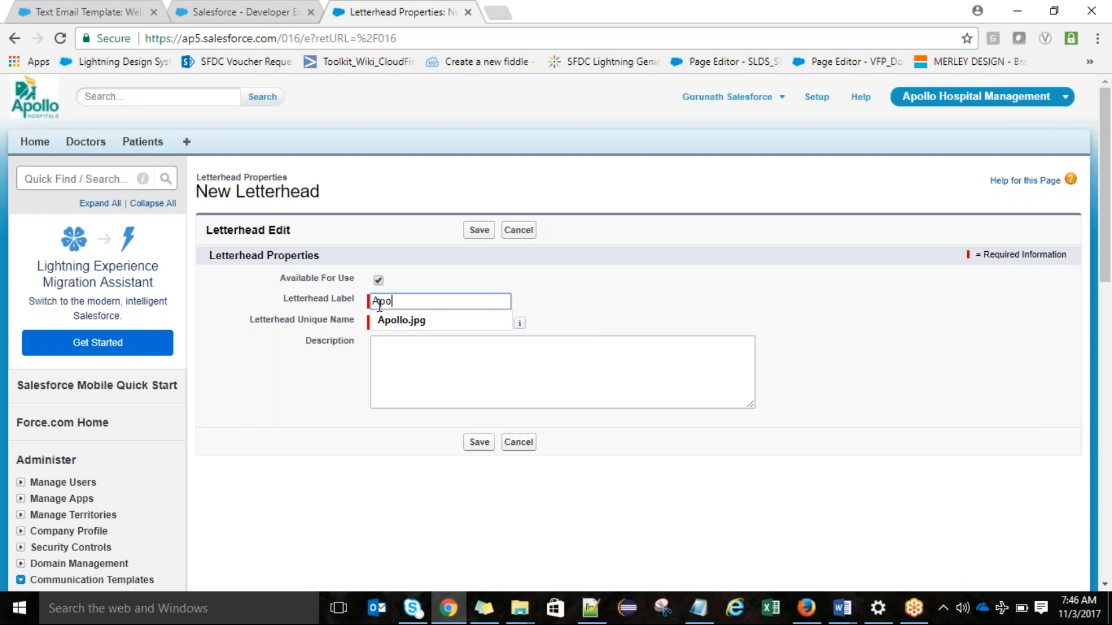
pyautogui.write('llo Letter')
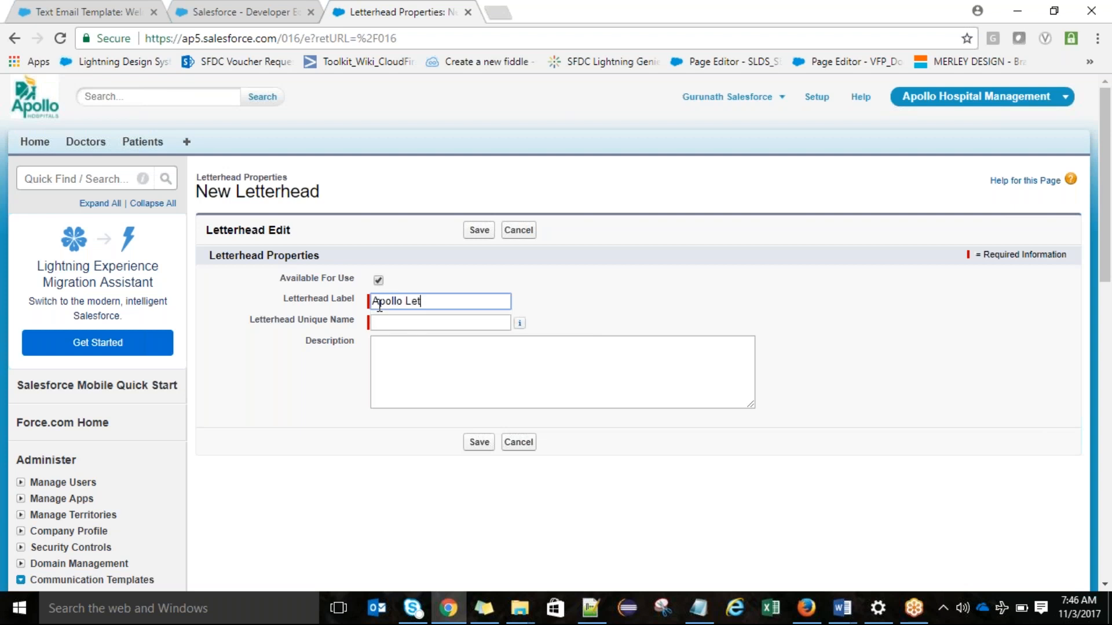
pyautogui.write('head')
pyautogui.press('Tab')
pyautogui.click(478, 231)
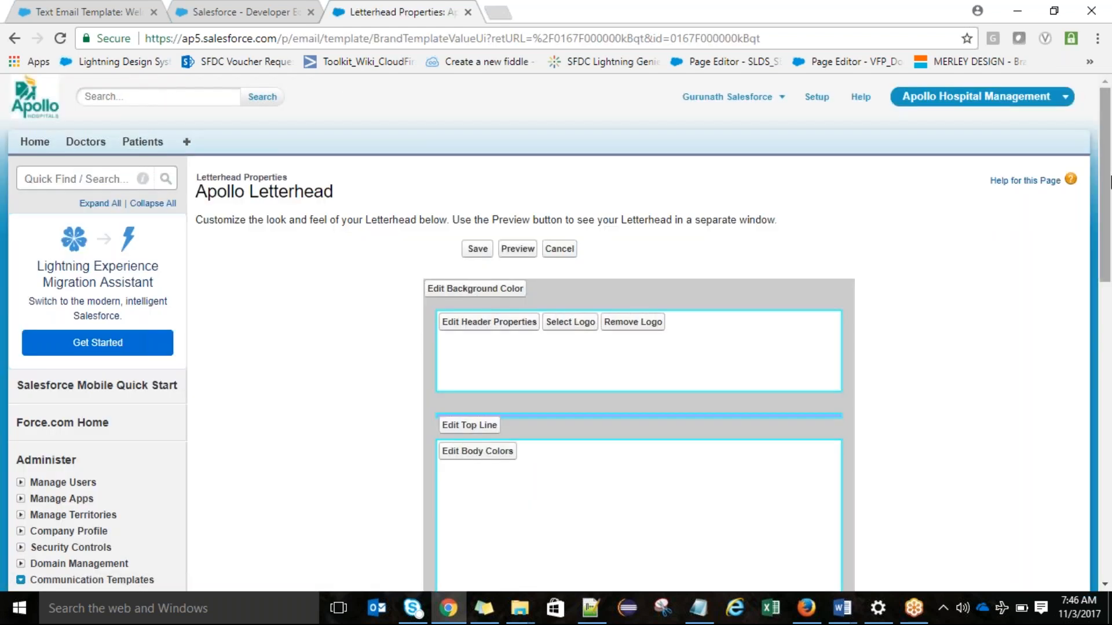
# Step: Insert Apollo.jpg from My Personal Documents as the logo in the letterhead's header
pyautogui.scroll(-1, 585, 290)
pyautogui.click(584, 250)
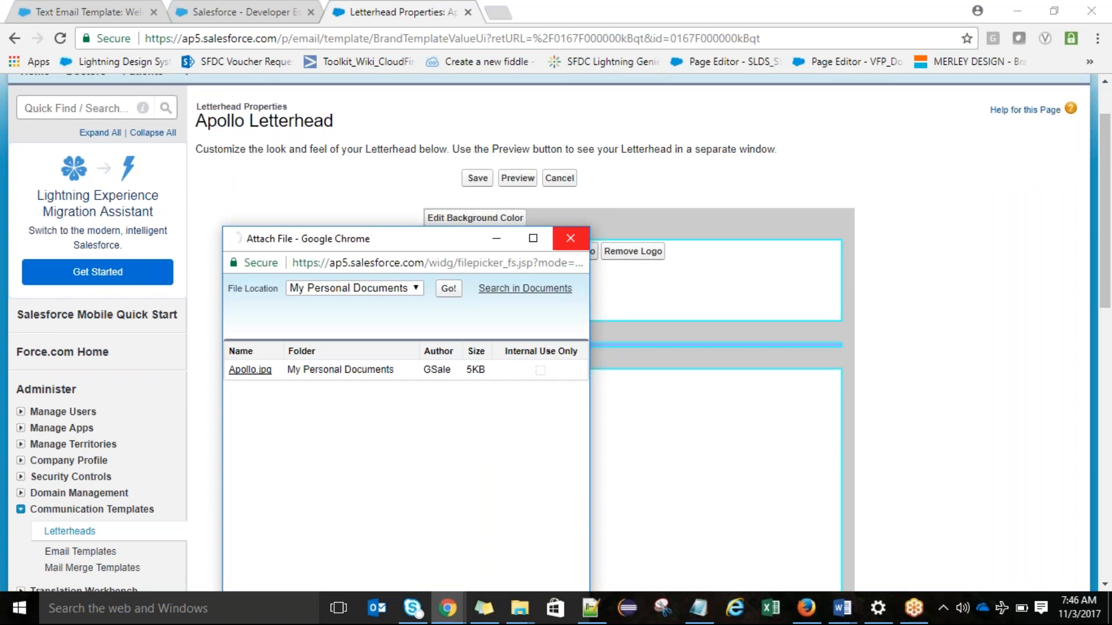
pyautogui.click(256, 377)
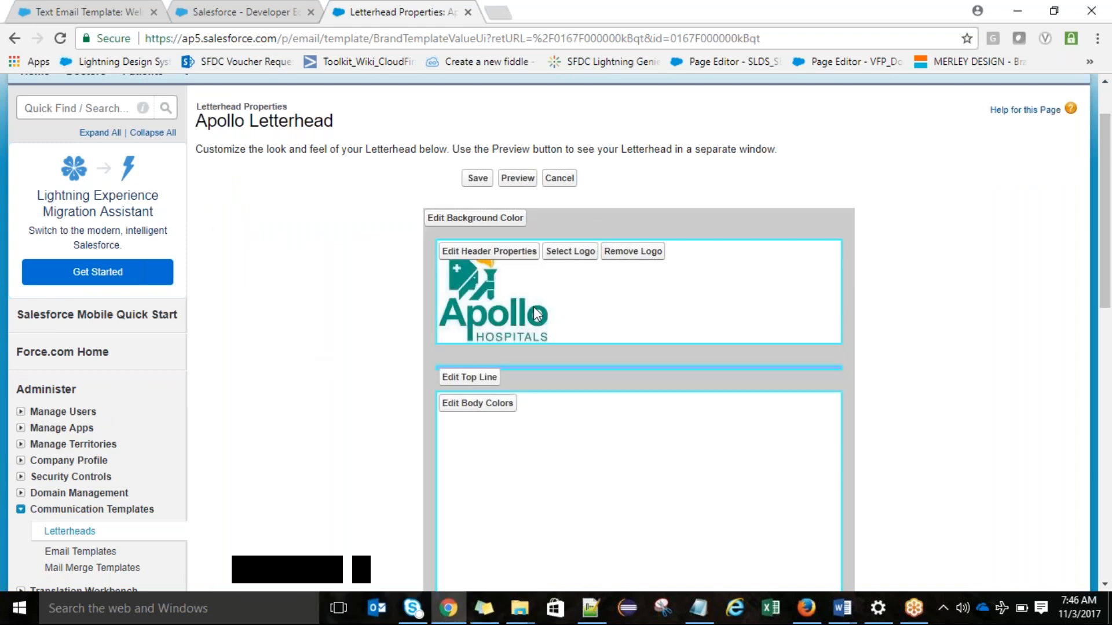
# Step: Set the letterhead header's background color to bright green (#33FF33)
pyautogui.click(530, 252)
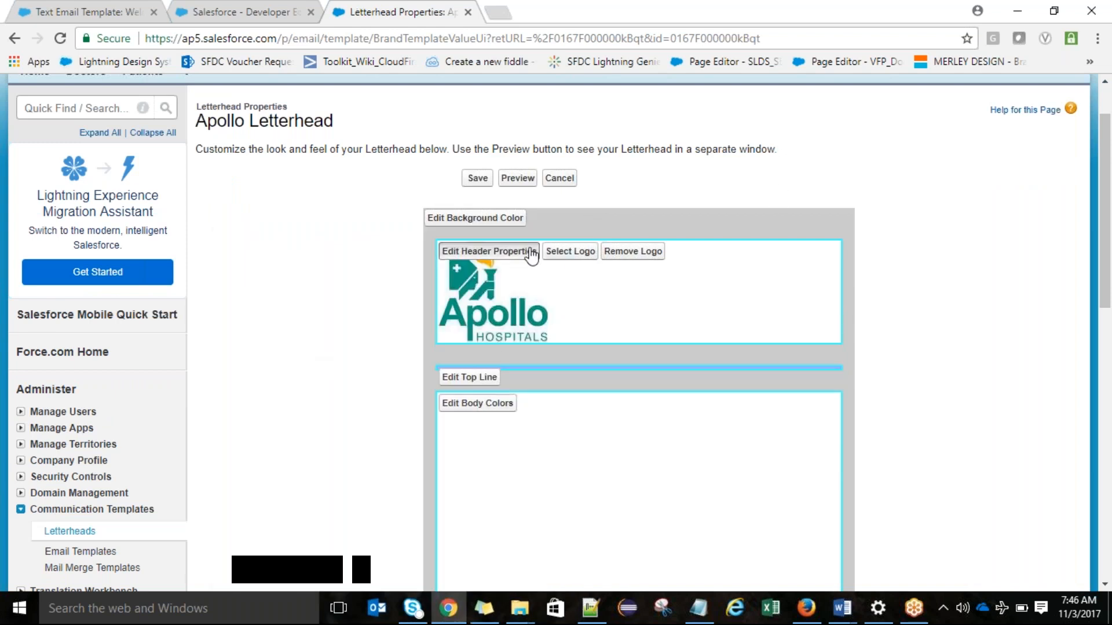
pyautogui.click(262, 343)
pyautogui.click(234, 356)
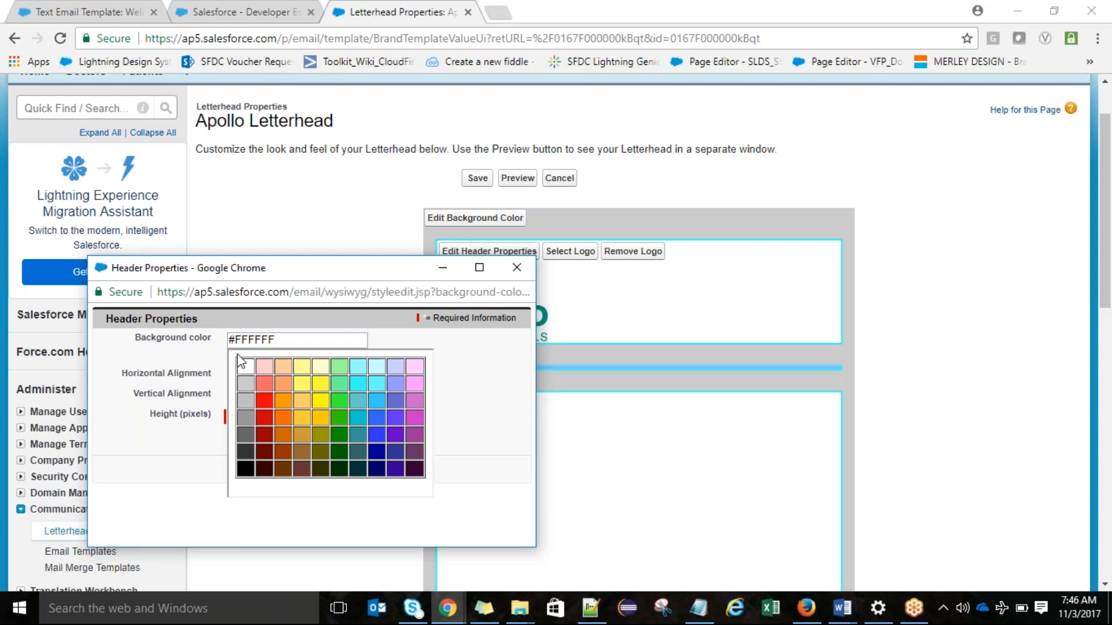
pyautogui.click(379, 401)
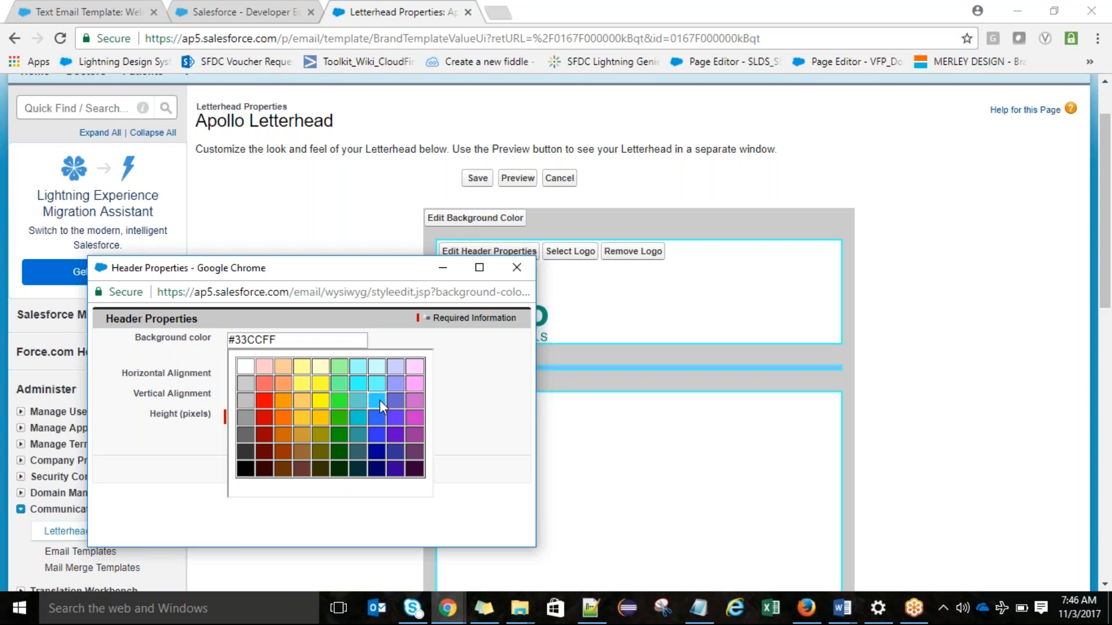
pyautogui.click(339, 401)
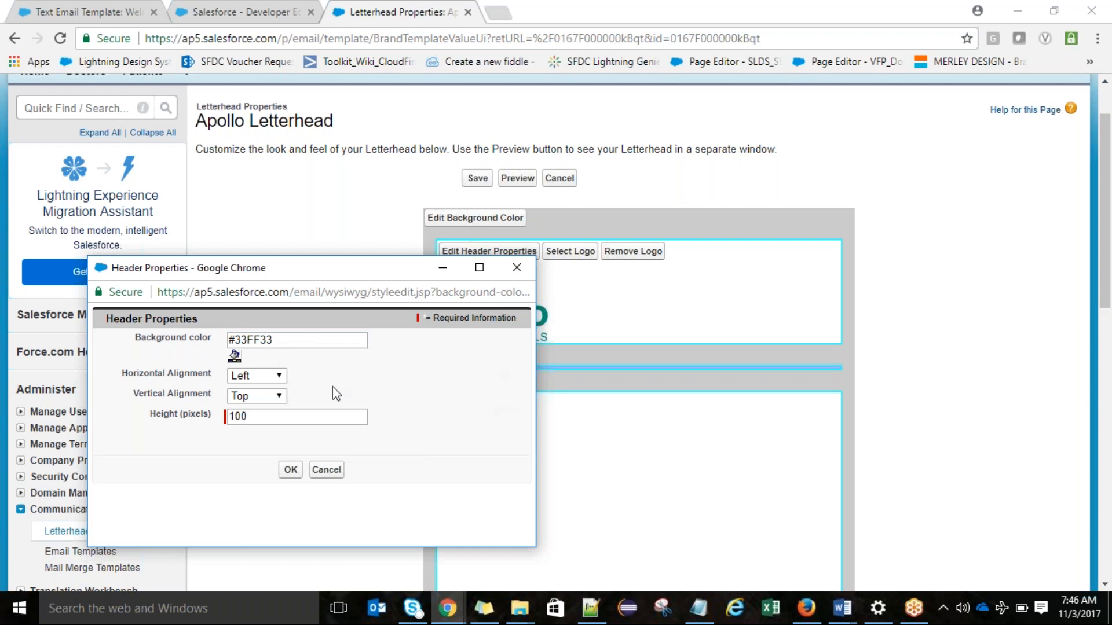
pyautogui.click(290, 469)
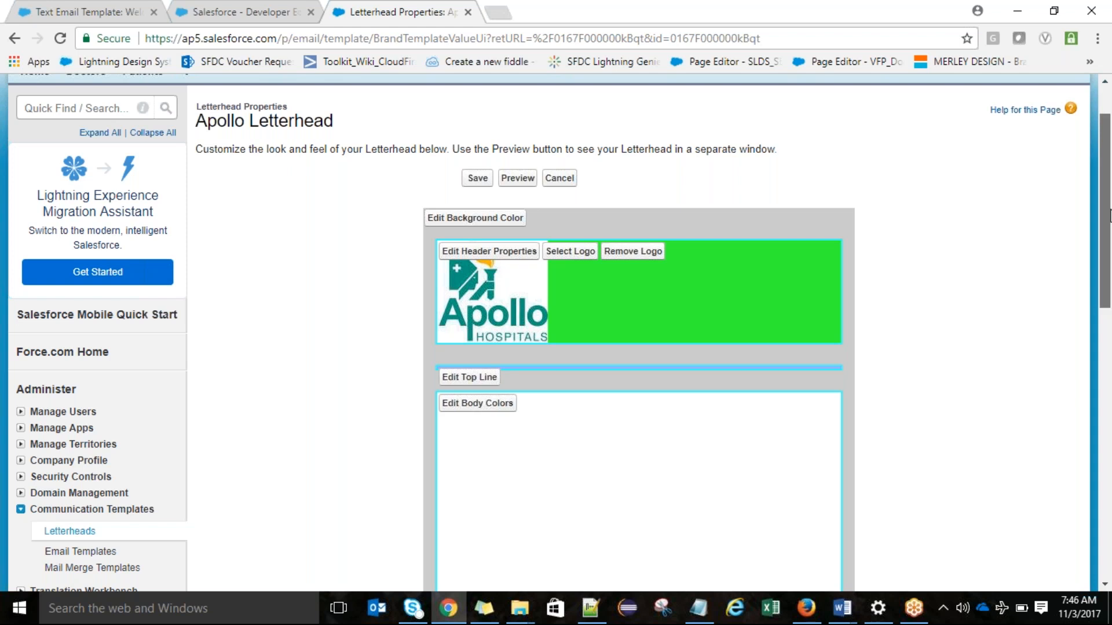
# Step: View the letterhead's body background color settings and close them
pyautogui.scroll(-1, 1109, 215)
pyautogui.scroll(-1, 1108, 221)
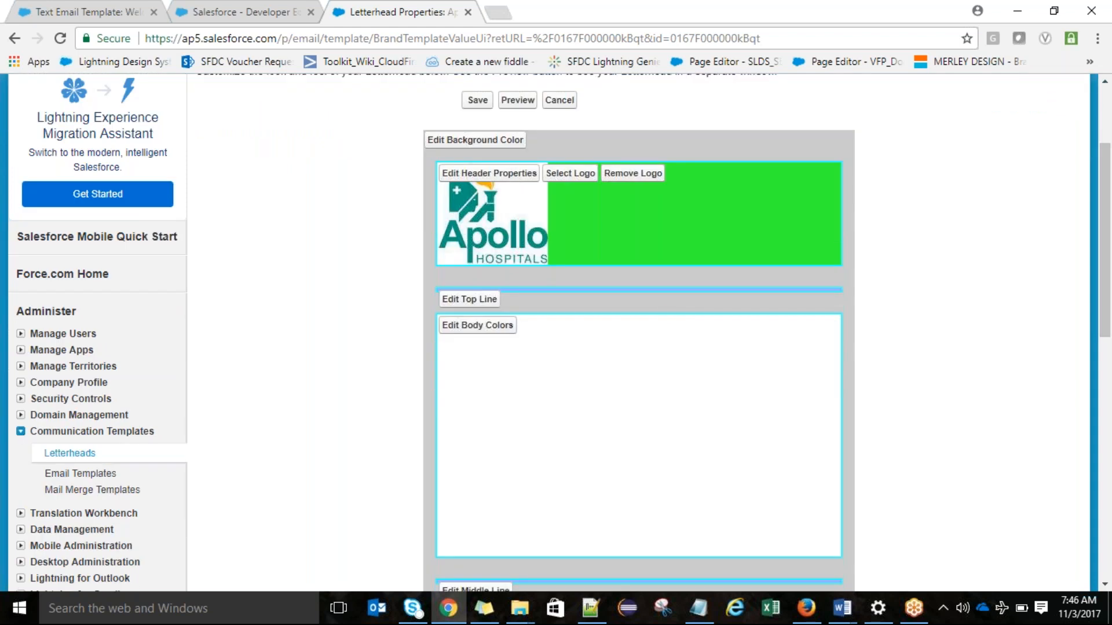
pyautogui.moveTo(1110, 255); pyautogui.dragTo(1111, 305)
pyautogui.click(471, 208)
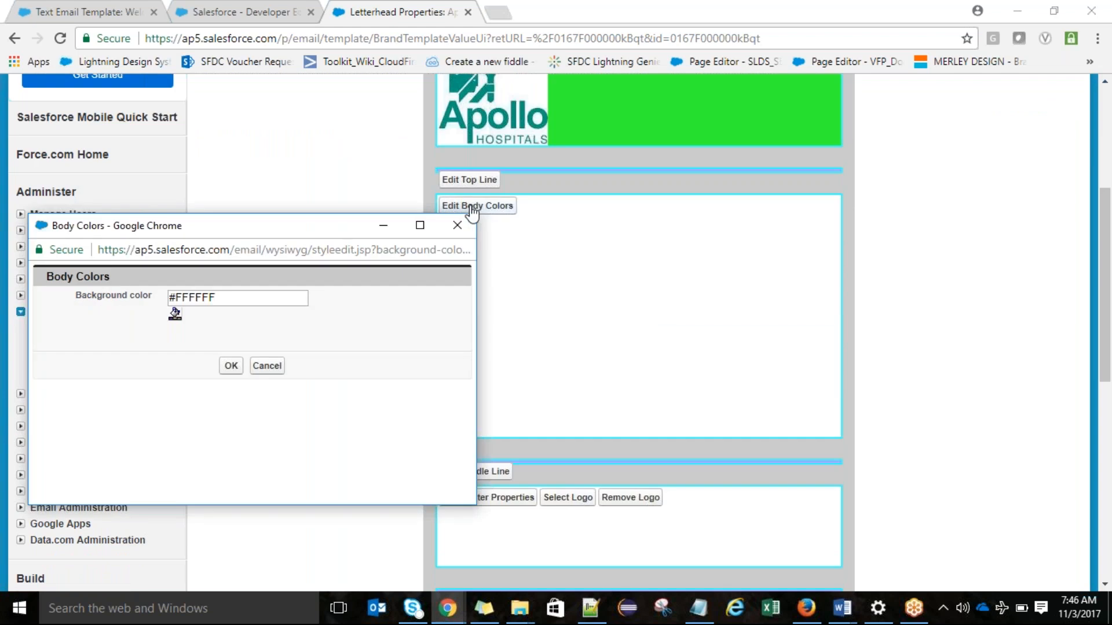
pyautogui.click(459, 225)
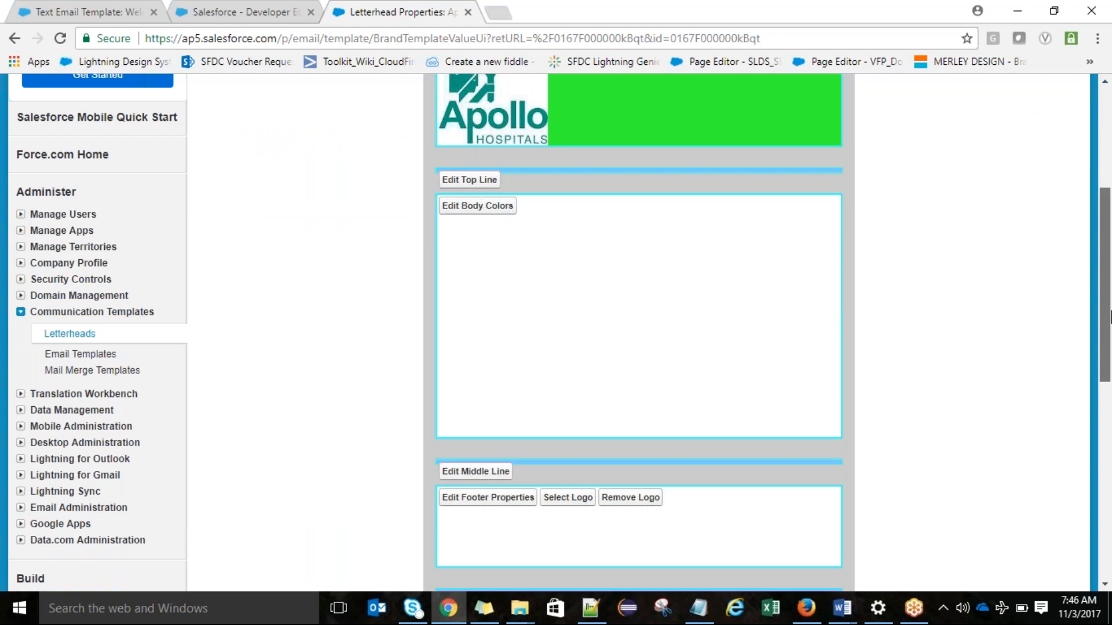
# Step: Insert Apollo.jpg from My Personal Documents as the logo in the letterhead's footer
pyautogui.scroll(-2, 703, 427)
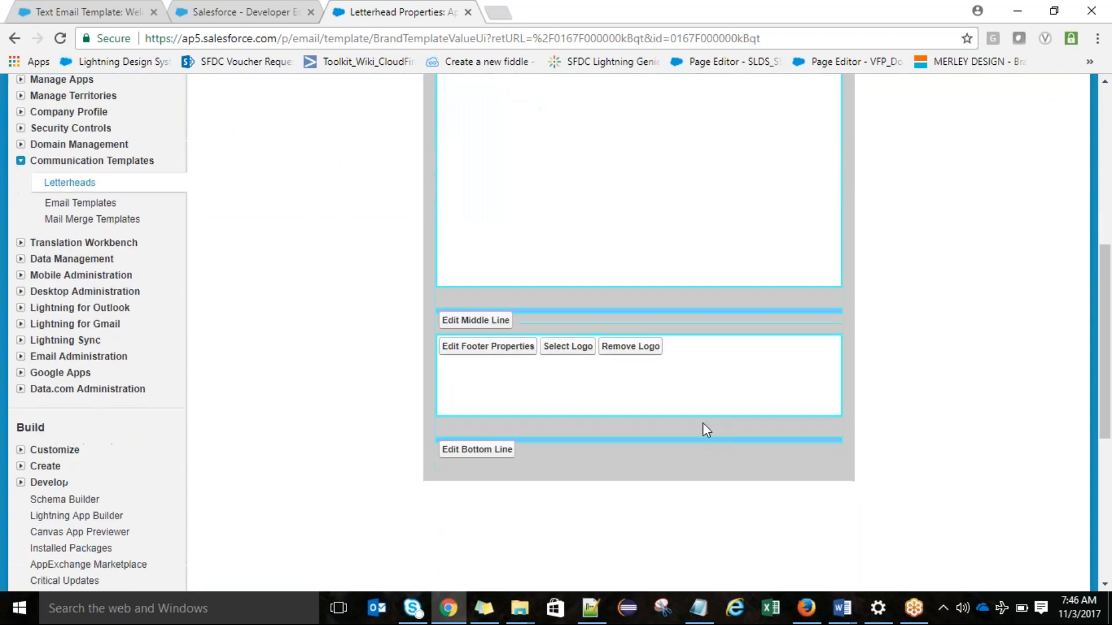
pyautogui.click(567, 346)
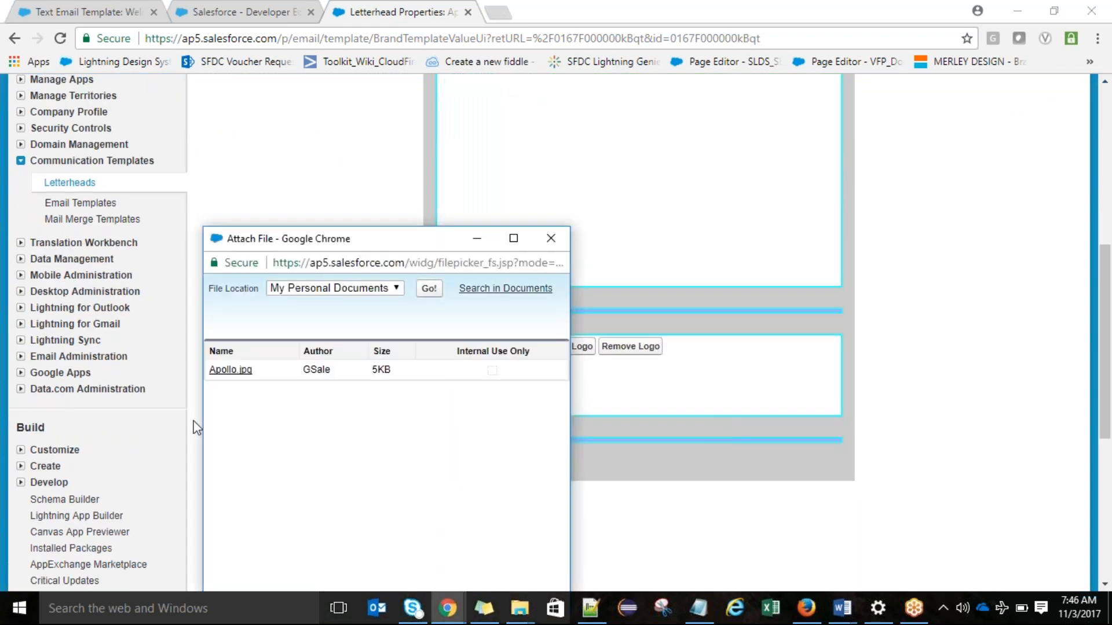
pyautogui.click(231, 370)
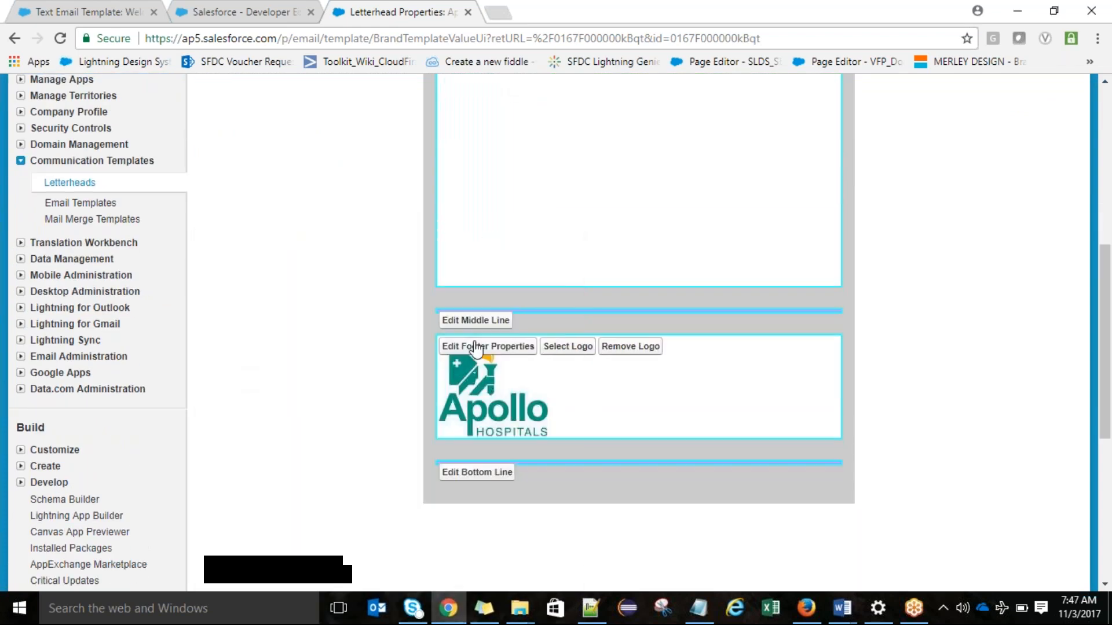
# Step: Set the letterhead footer's background color to bright green (#33FF33)
pyautogui.click(476, 348)
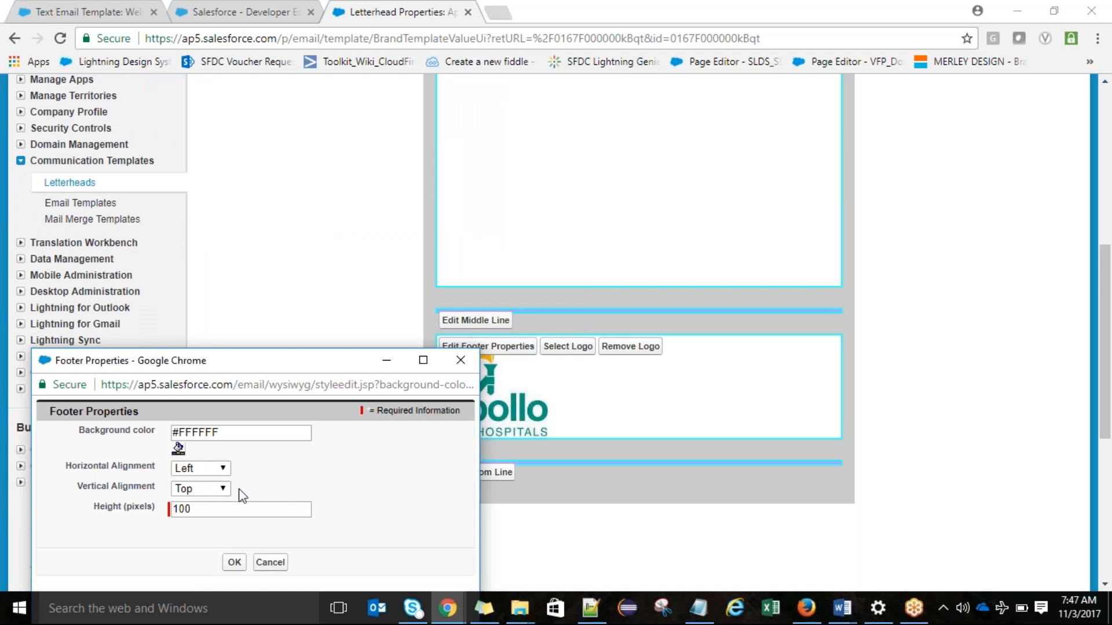
pyautogui.click(180, 450)
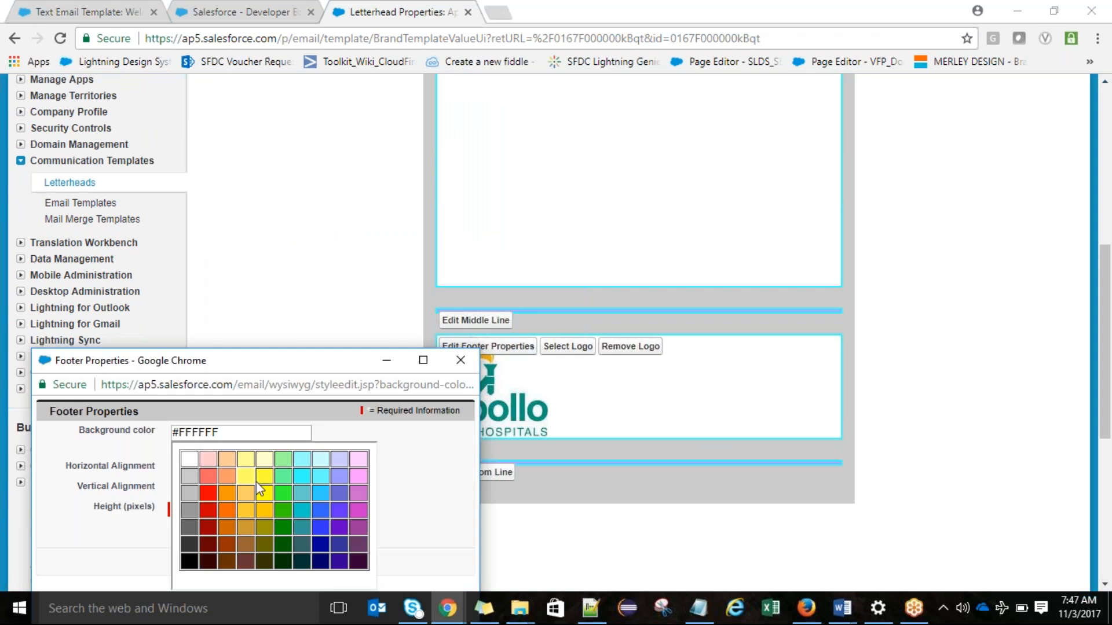
pyautogui.click(290, 497)
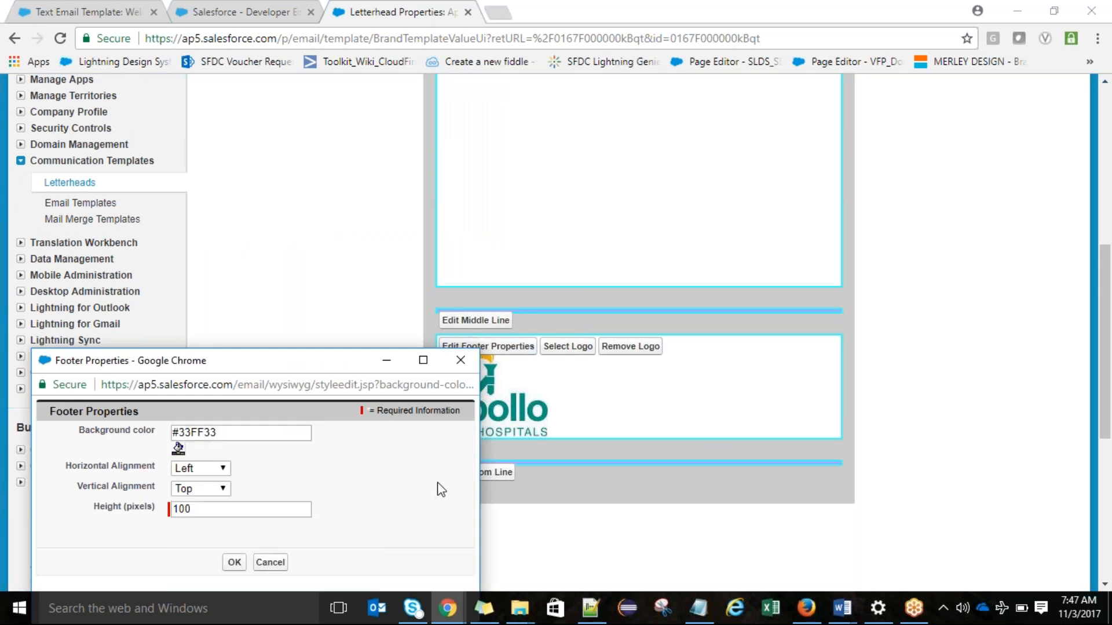
pyautogui.click(234, 561)
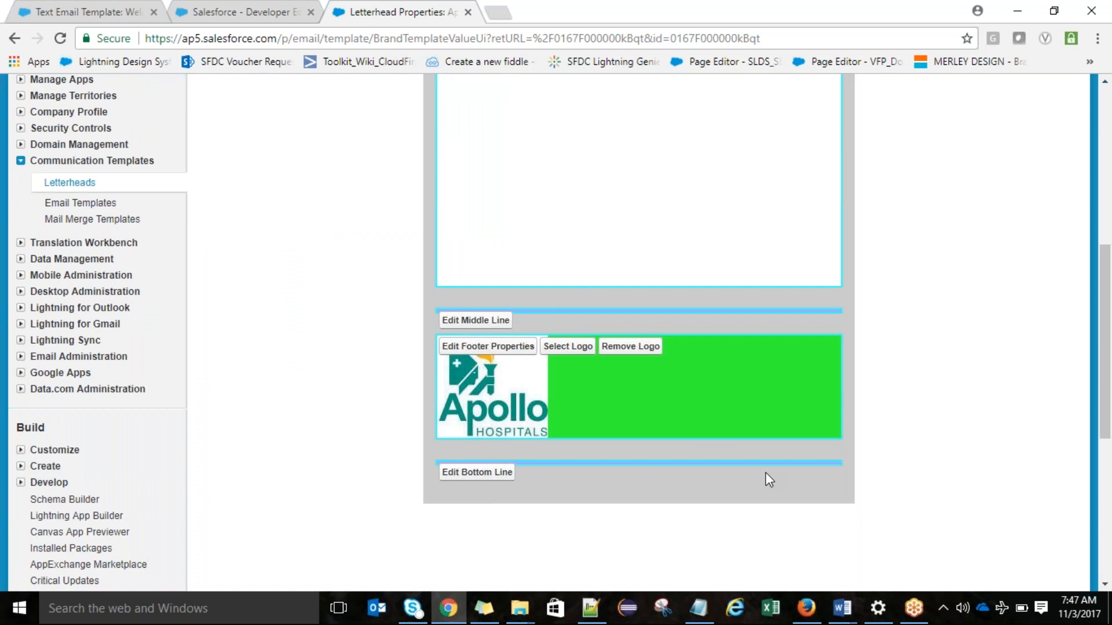
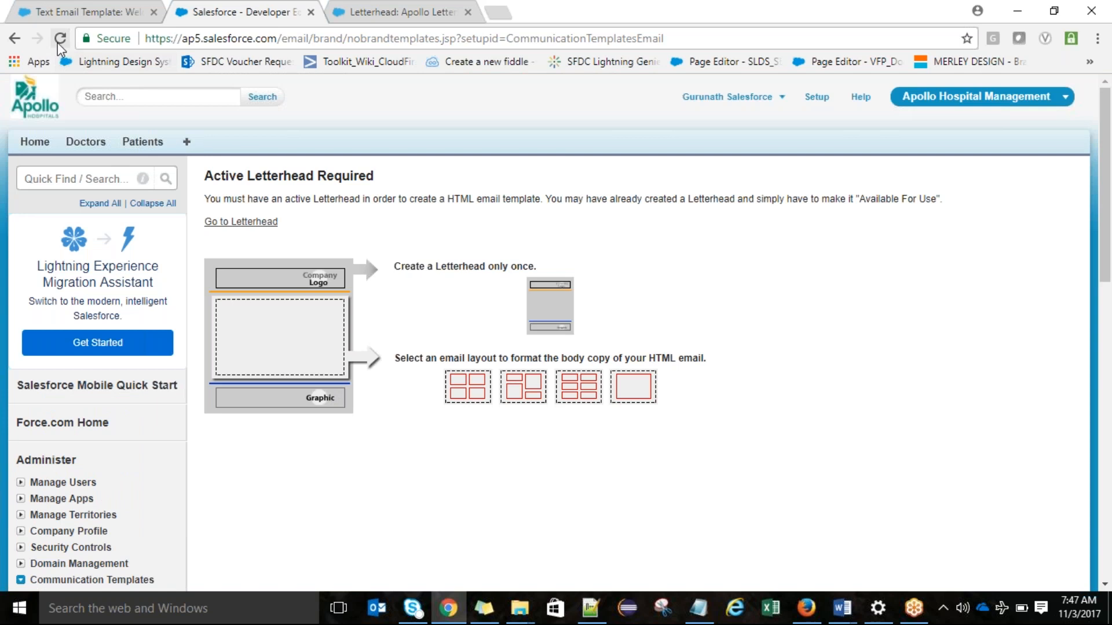
# Step: Start a new HTML email template that uses a letterhead from the Email Templates setup page
pyautogui.click(241, 221)
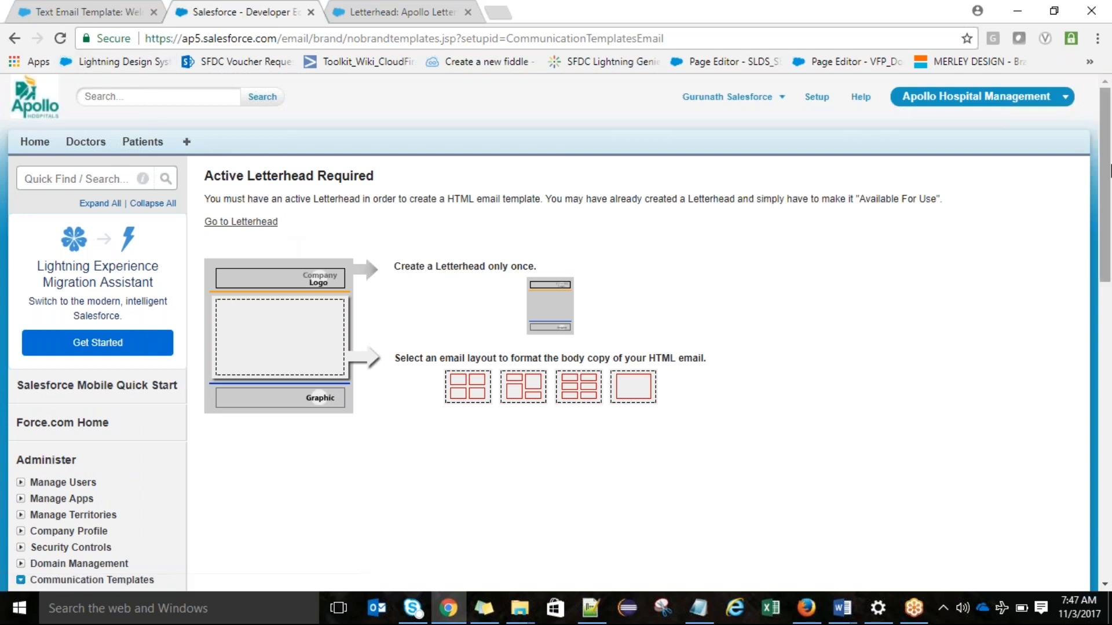
pyautogui.scroll(-6, 1109, 171)
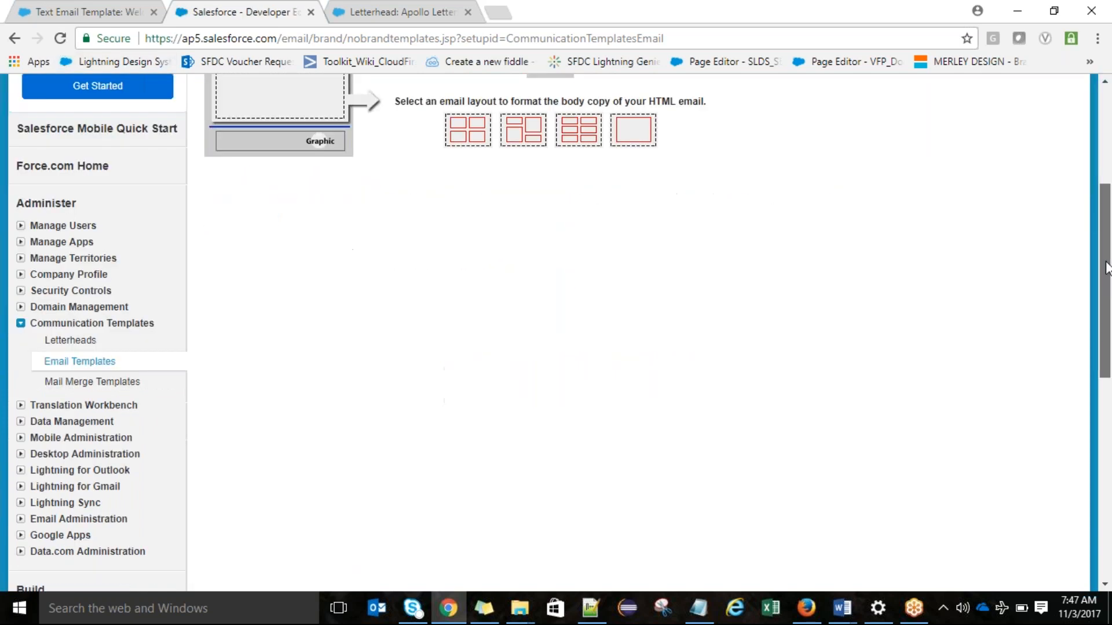
pyautogui.click(109, 288)
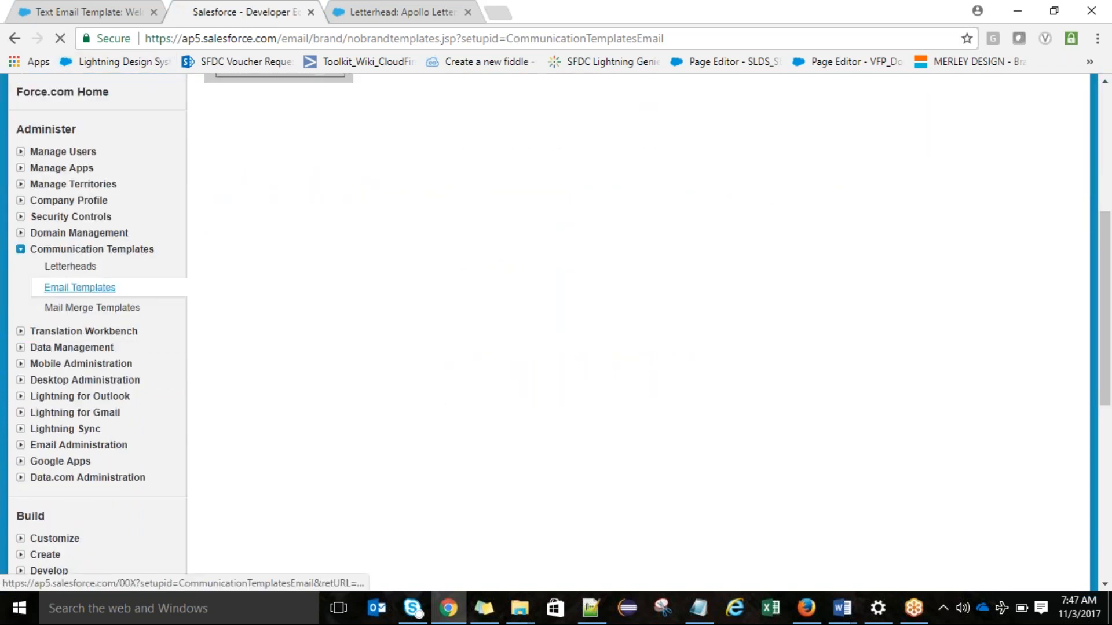
pyautogui.click(507, 303)
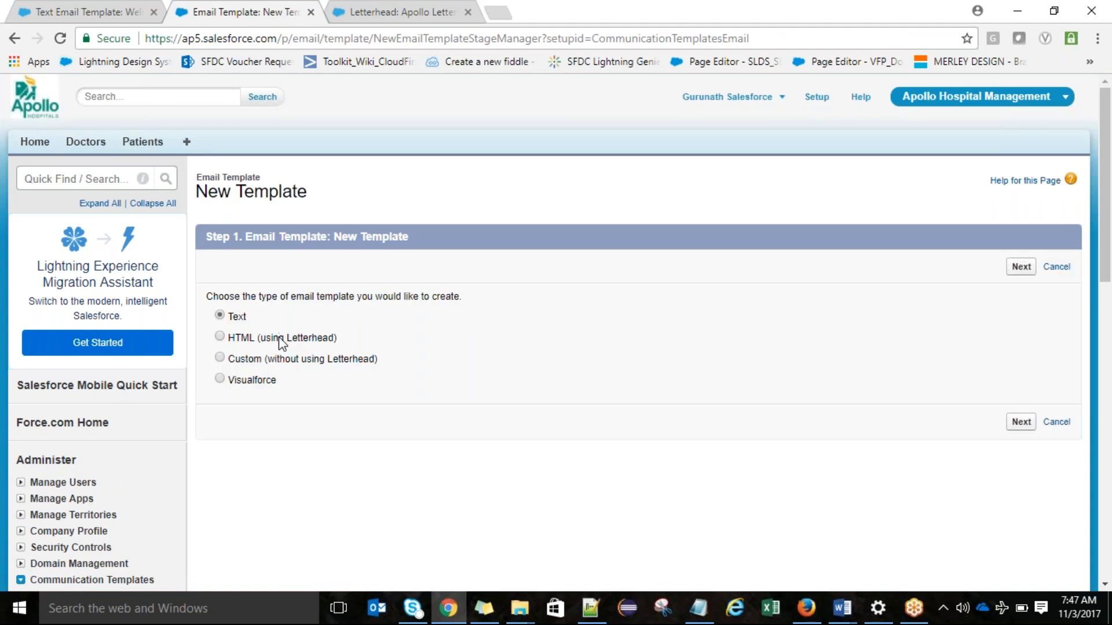
pyautogui.click(281, 338)
pyautogui.click(1021, 266)
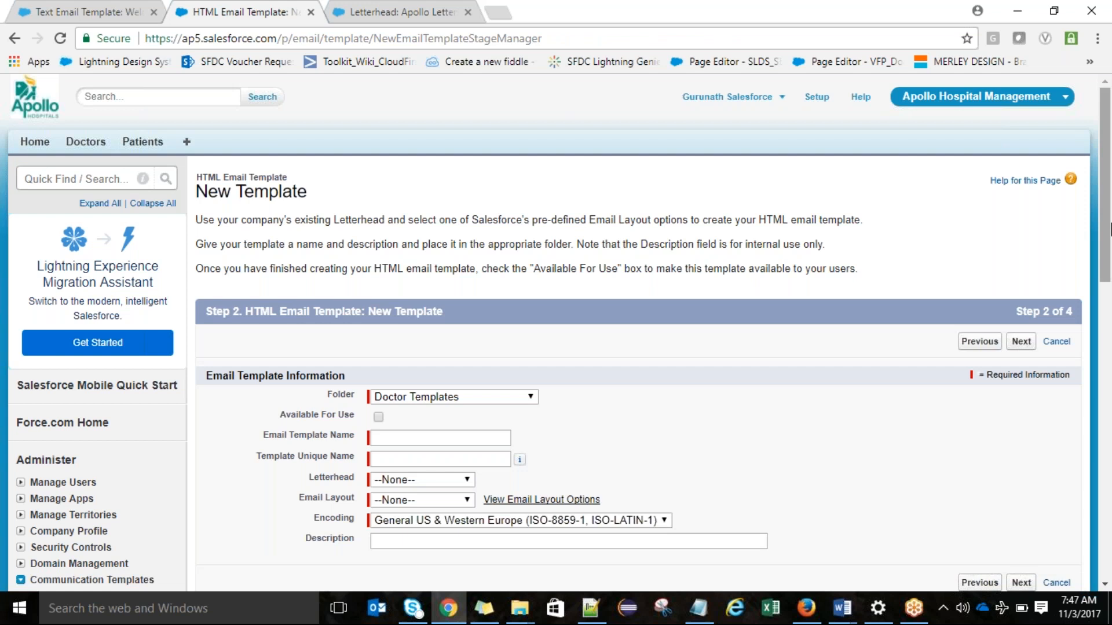
# Step: Make the new template available for use and assign Apollo Letterhead as its letterhead
pyautogui.moveTo(1109, 228); pyautogui.dragTo(1109, 302)
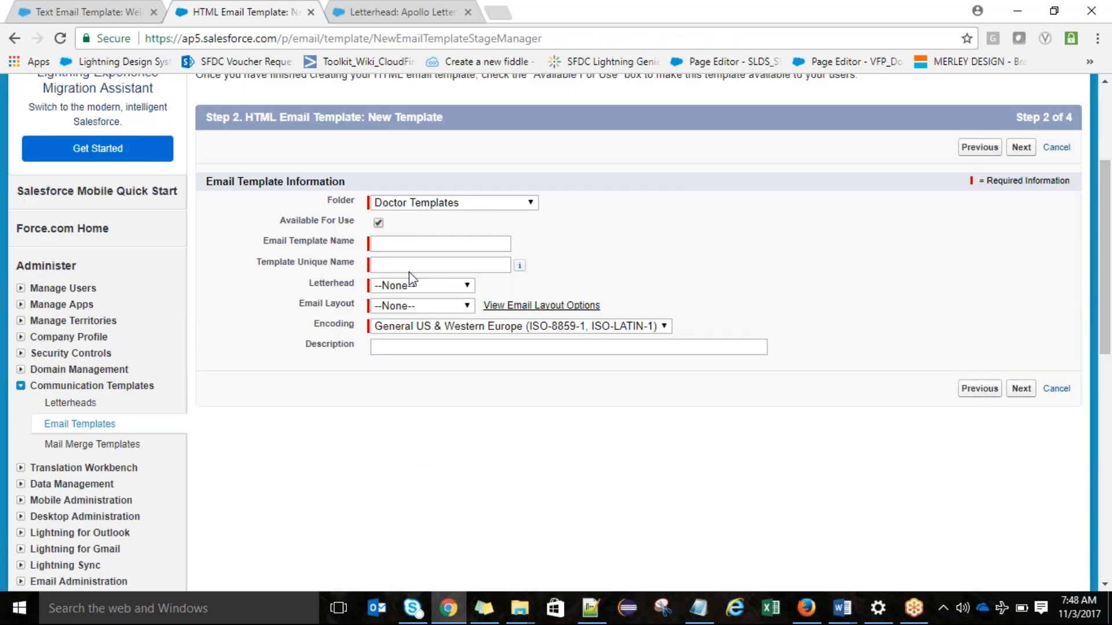
pyautogui.click(428, 287)
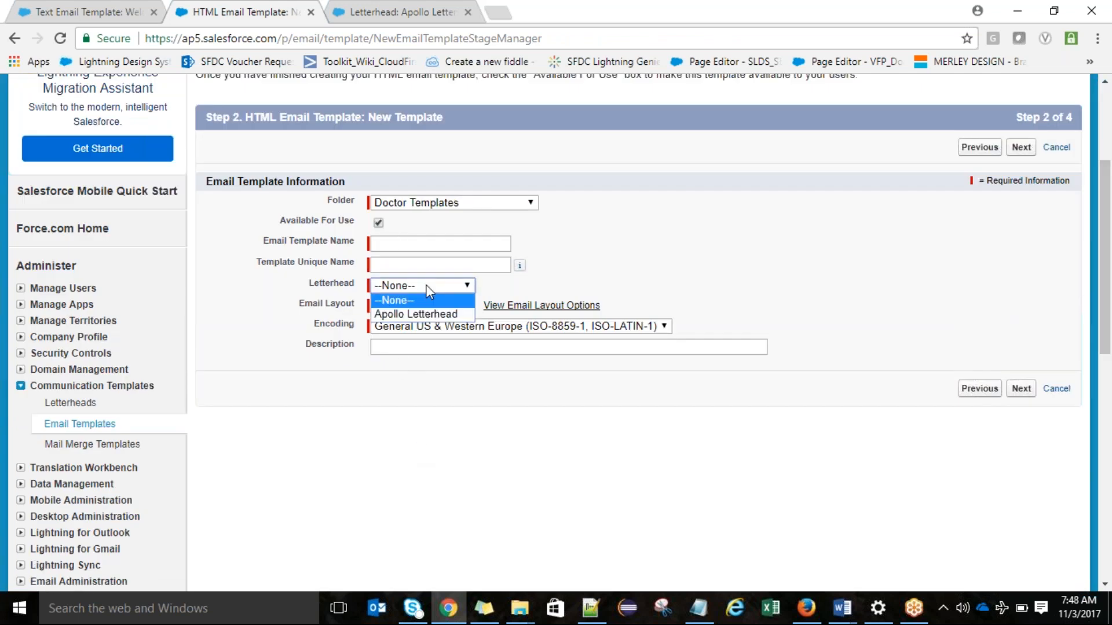
pyautogui.click(434, 315)
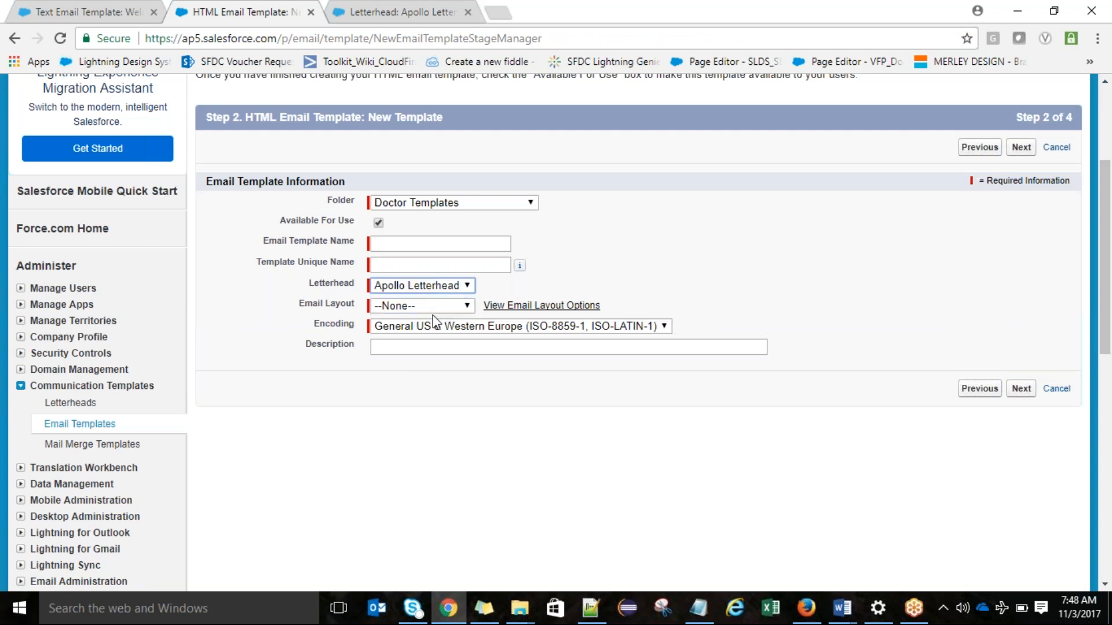
# Step: View the email layout options and select the Free Form Letter layout for the template
pyautogui.click(429, 305)
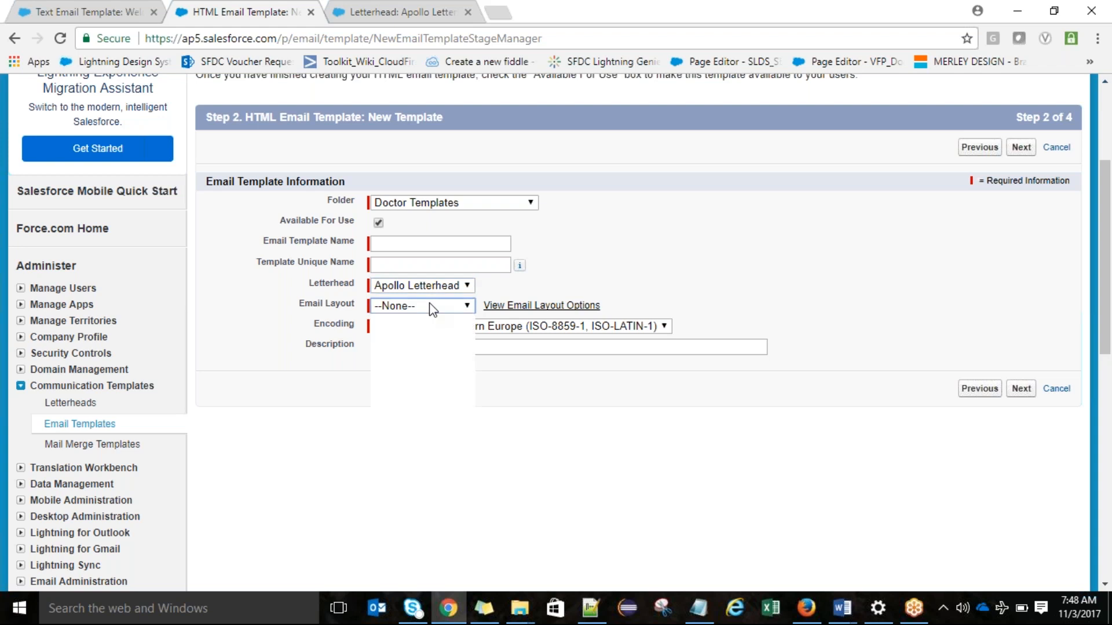
pyautogui.click(529, 308)
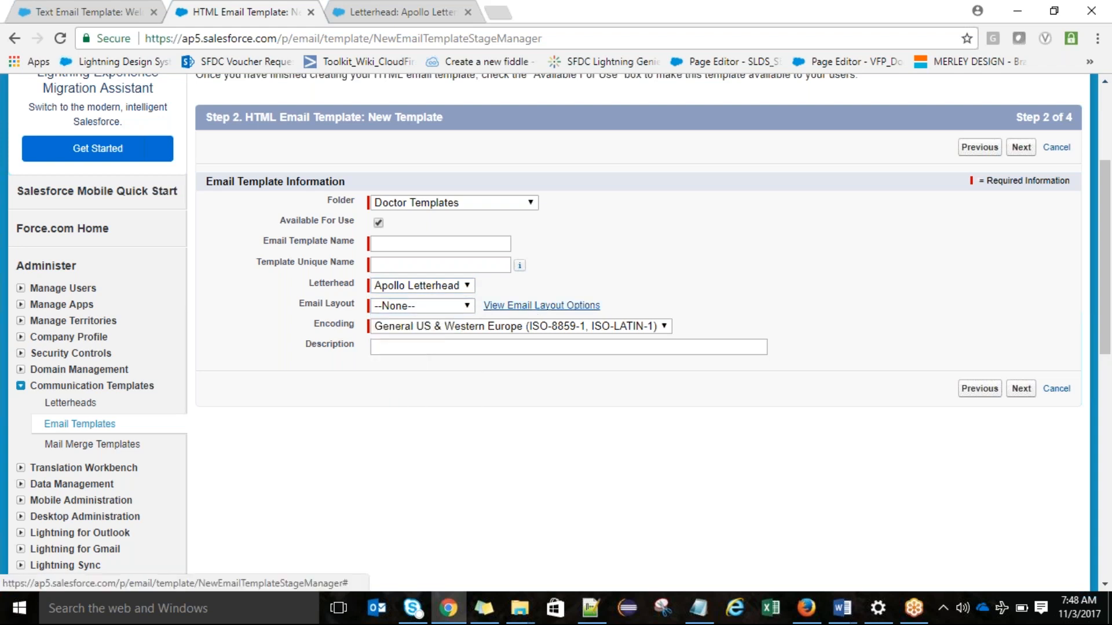
pyautogui.click(528, 306)
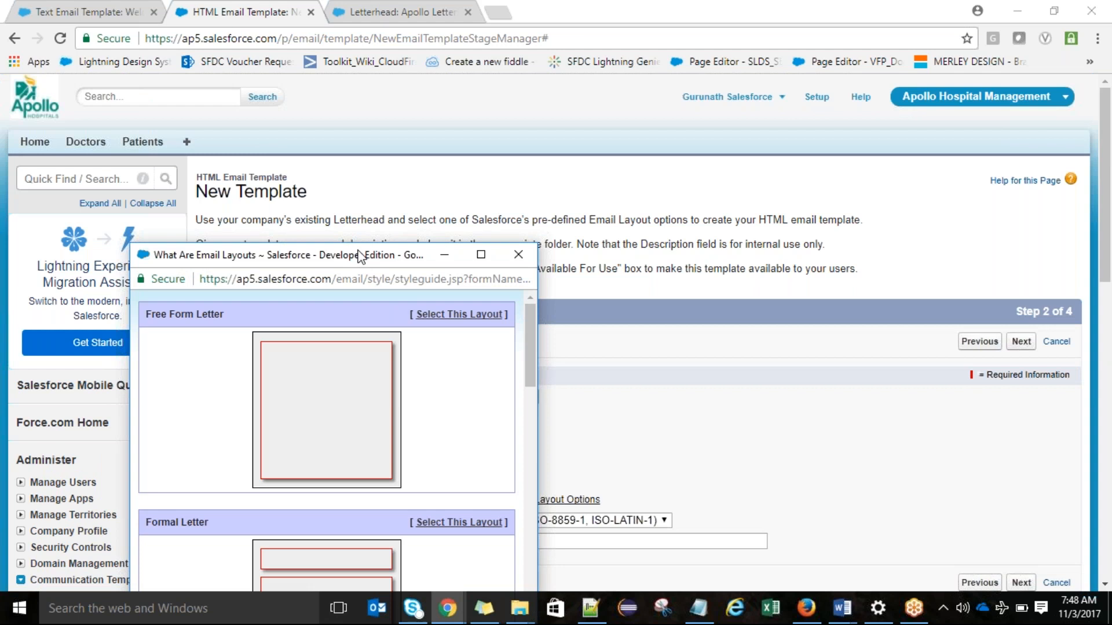
pyautogui.moveTo(359, 254); pyautogui.dragTo(381, 84)
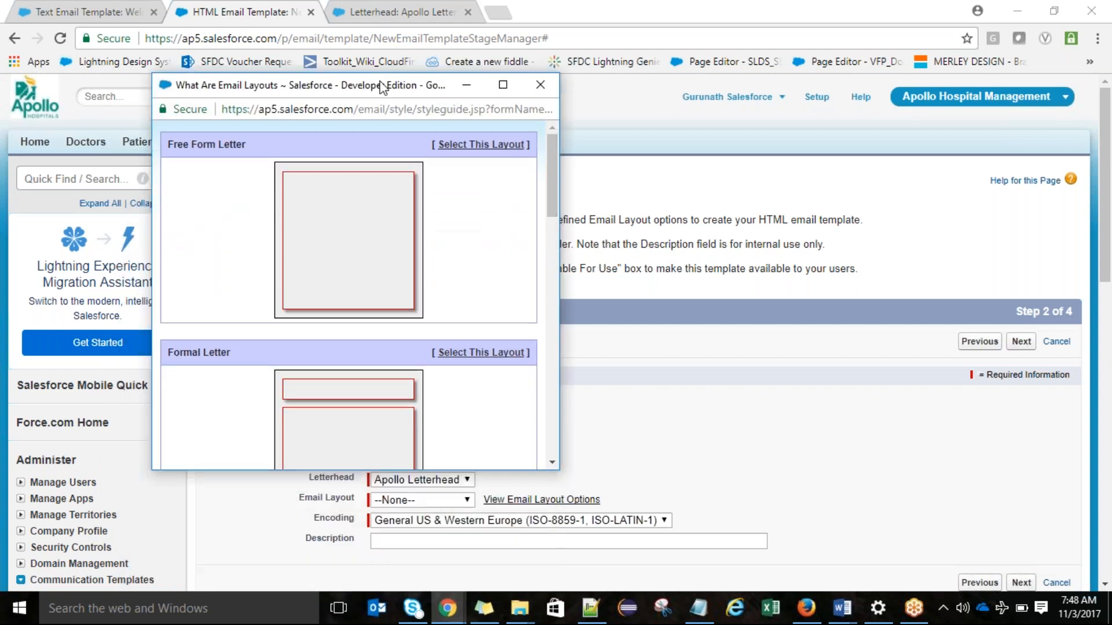
pyautogui.moveTo(551, 147); pyautogui.dragTo(467, 120)
pyautogui.click(470, 148)
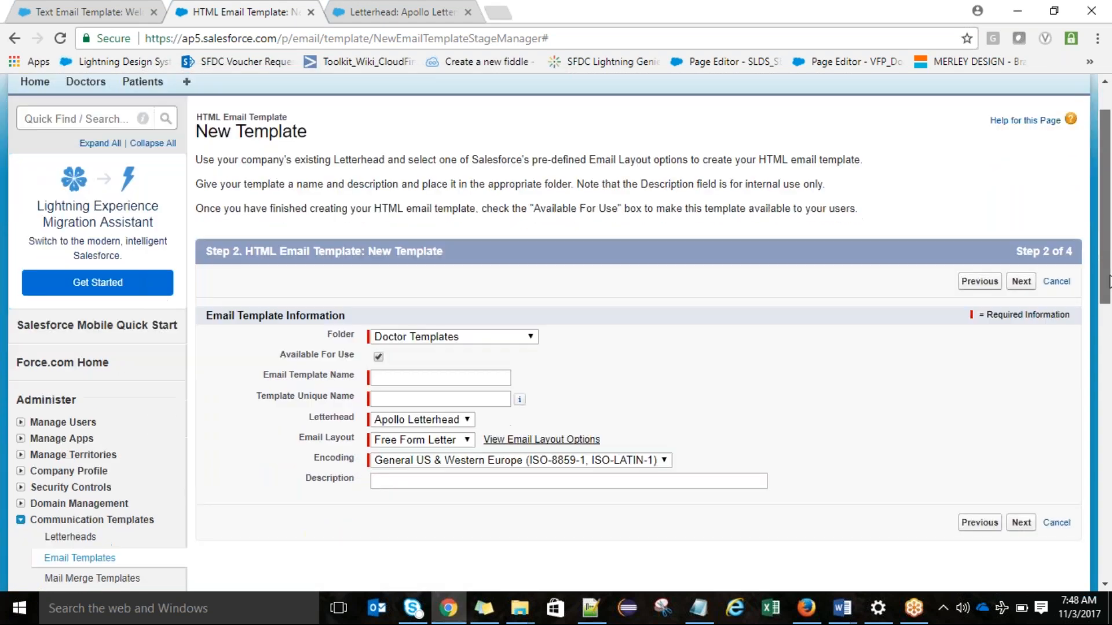
# Step: Name the email template "Appreciation Email to Doctor", leave the description blank, and continue to the HTML version
pyautogui.scroll(-2, 457, 332)
pyautogui.click(458, 331)
pyautogui.write('Appre')
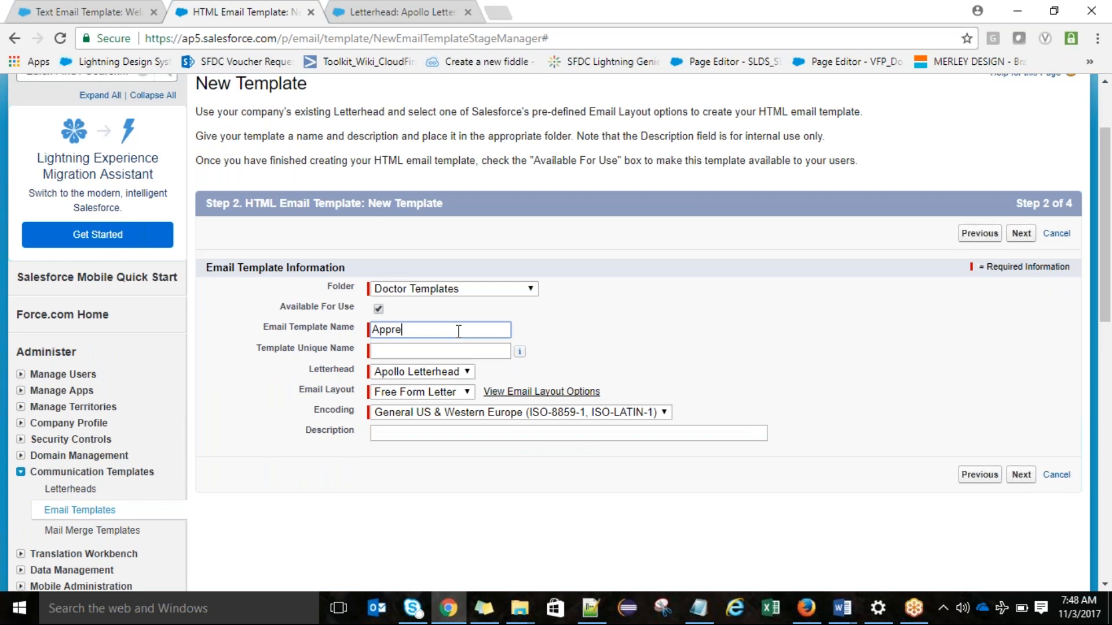
pyautogui.write('ciation Email to Doctor')
pyautogui.click(463, 350)
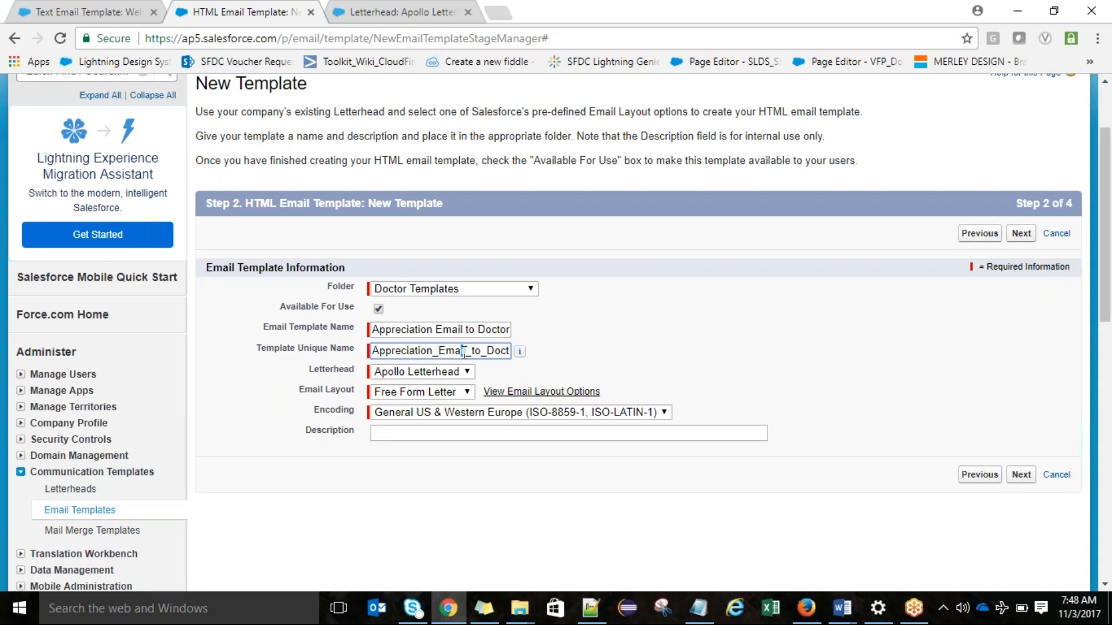
pyautogui.click(751, 433)
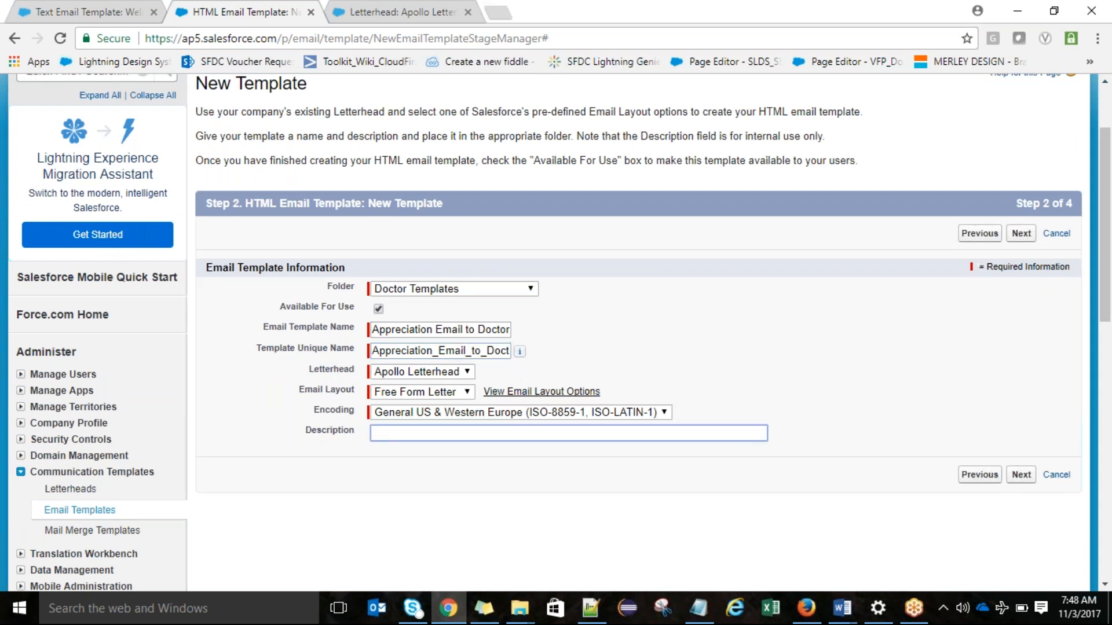
pyautogui.click(1021, 236)
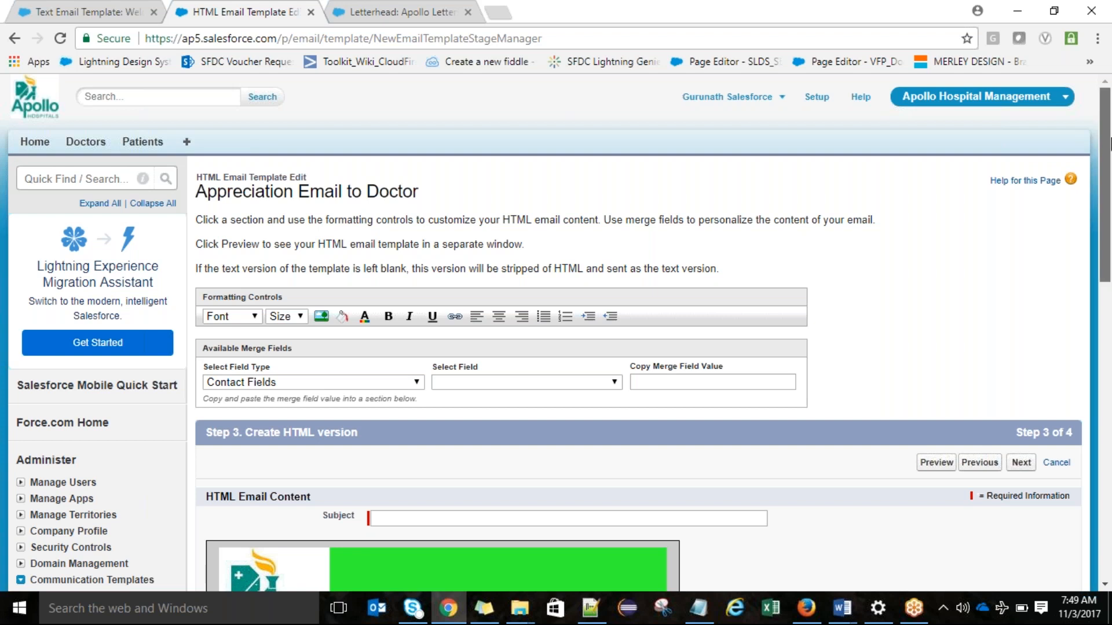
# Step: Set the HTML email's subject to "Congrats!!!!!!!!!"
pyautogui.moveTo(1109, 145); pyautogui.dragTo(1109, 248)
pyautogui.click(401, 228)
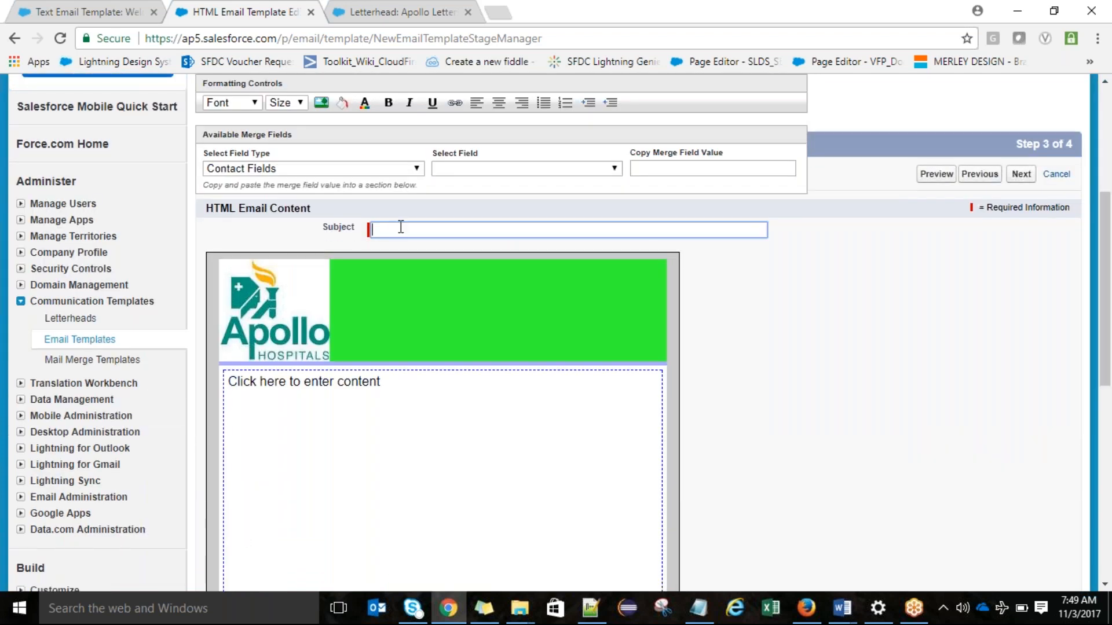
pyautogui.write('Congrats!!!!!!!!!')
# Step: Write the greeting "Hi {!Doctor__c.Name}," in the email body using the Doctor First Name merge field
pyautogui.click(321, 427)
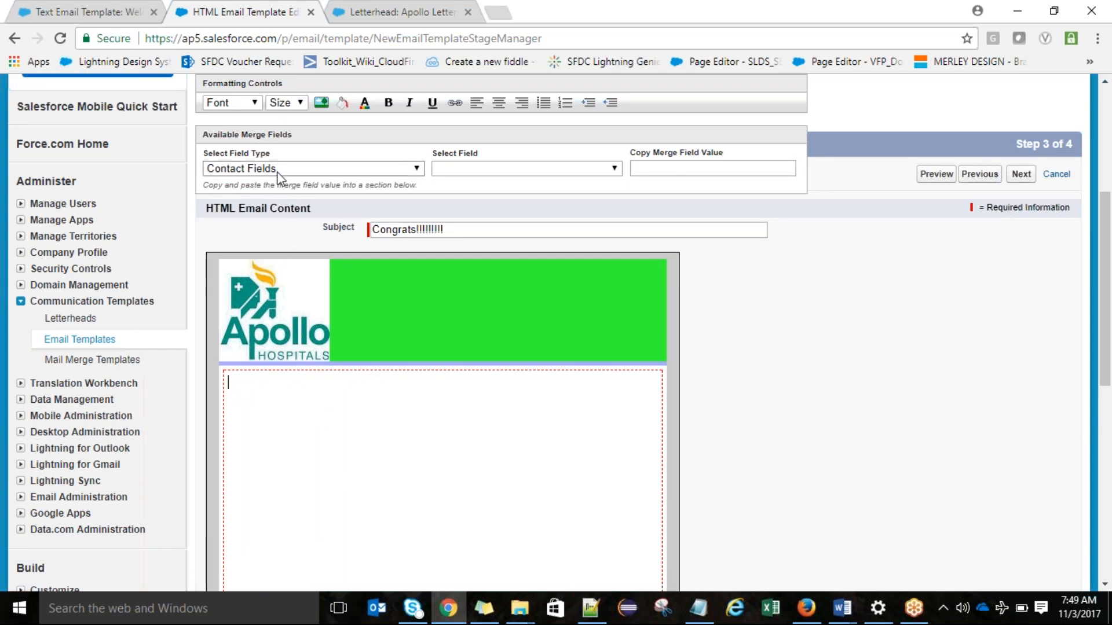
pyautogui.write('Hi')
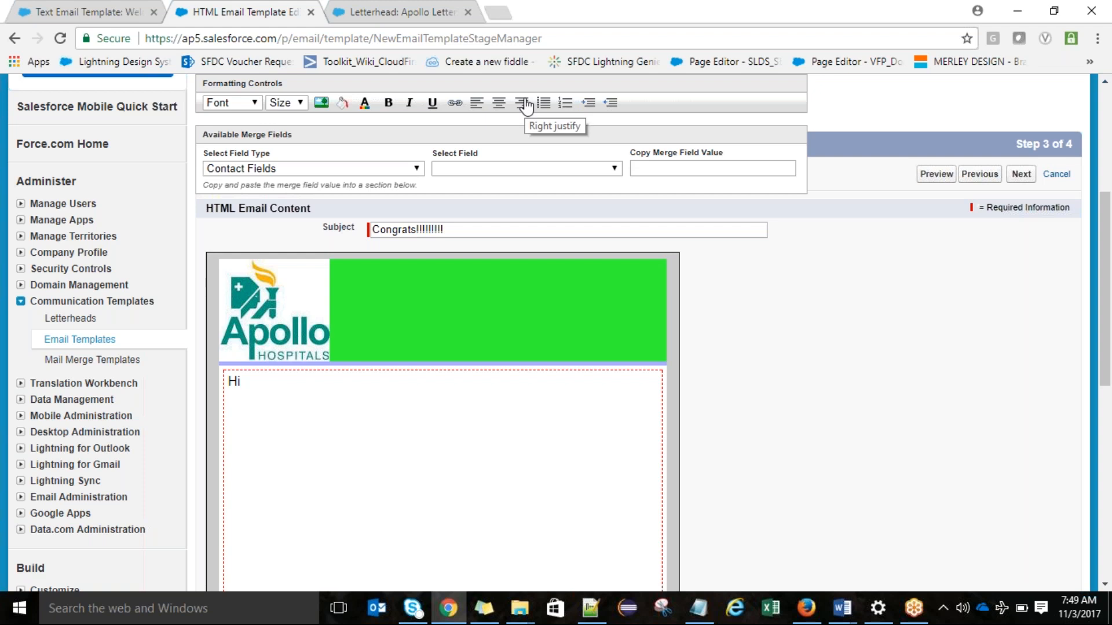
pyautogui.click(379, 168)
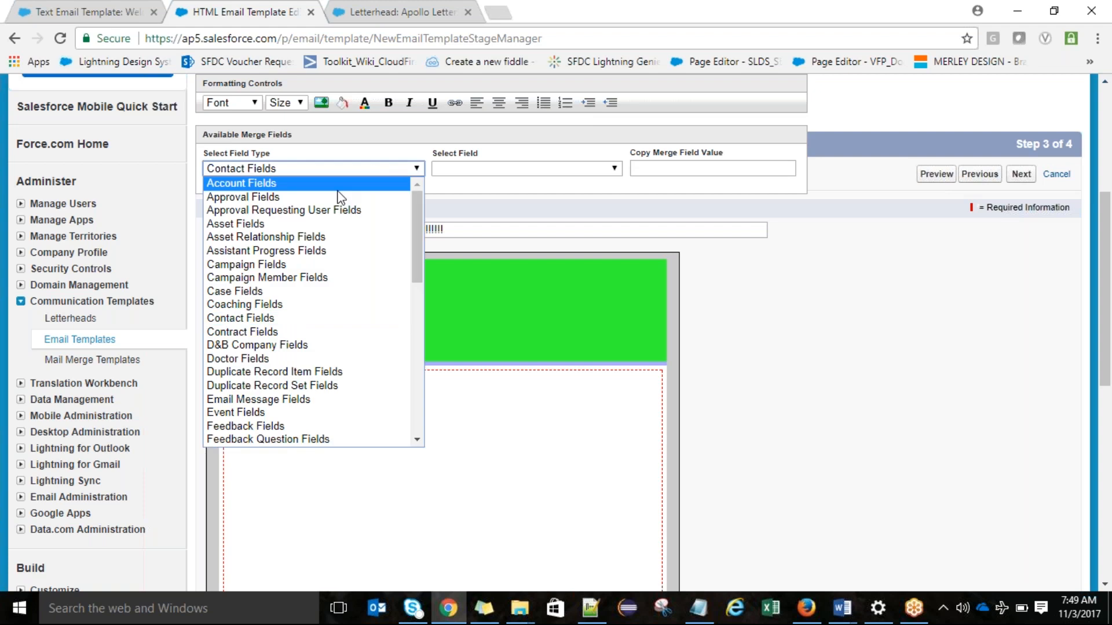
pyautogui.click(251, 360)
pyautogui.click(501, 173)
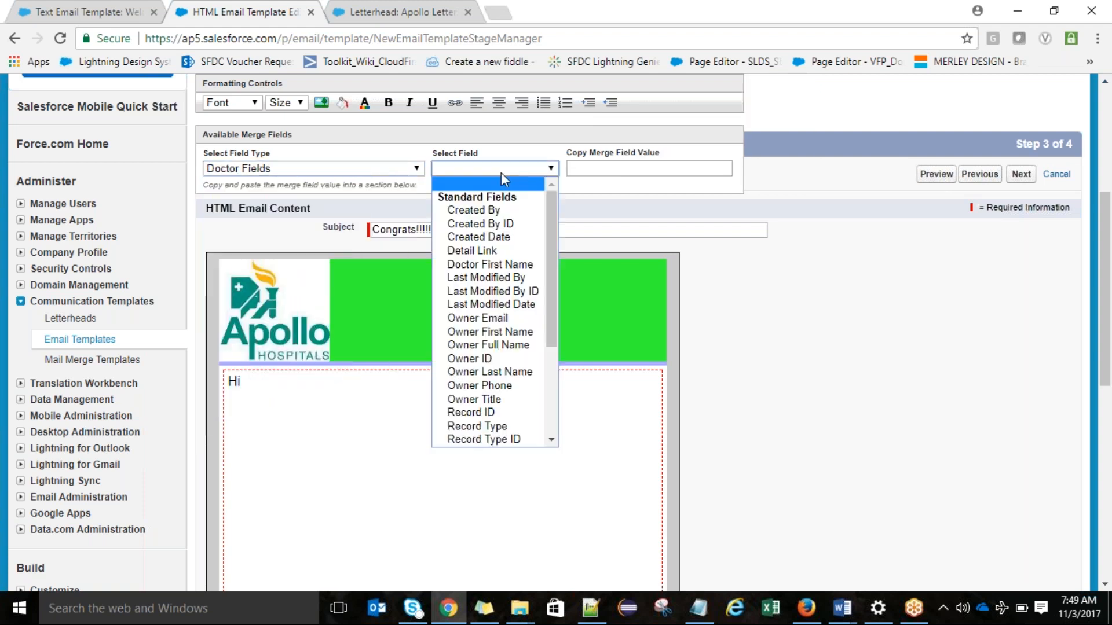
pyautogui.click(495, 264)
pyautogui.hotkey('ctrl', 'c')
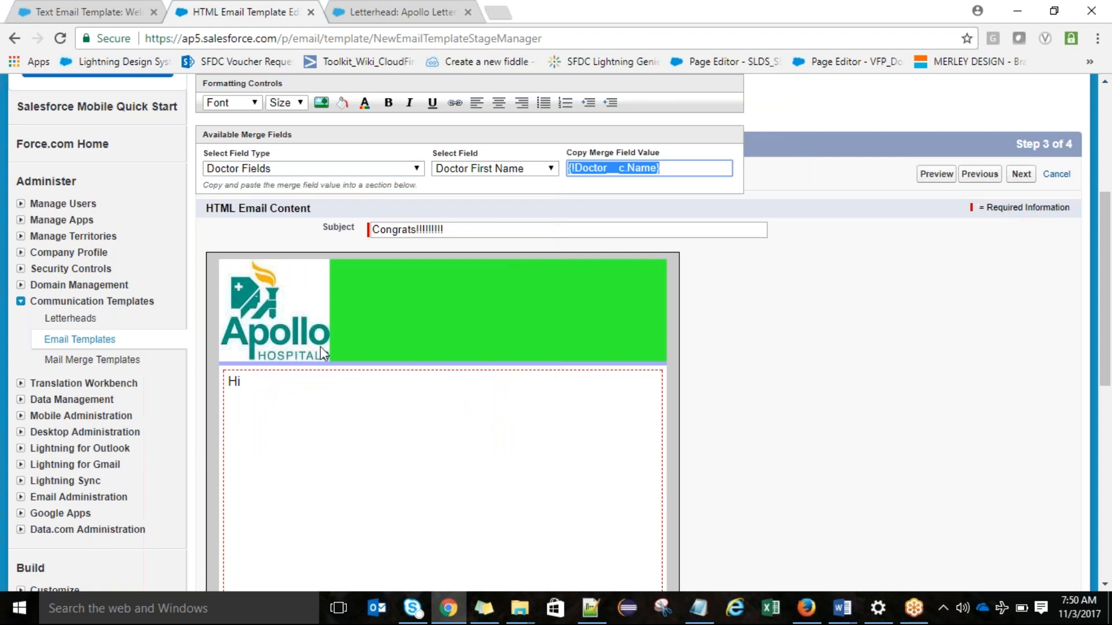
pyautogui.click(257, 379)
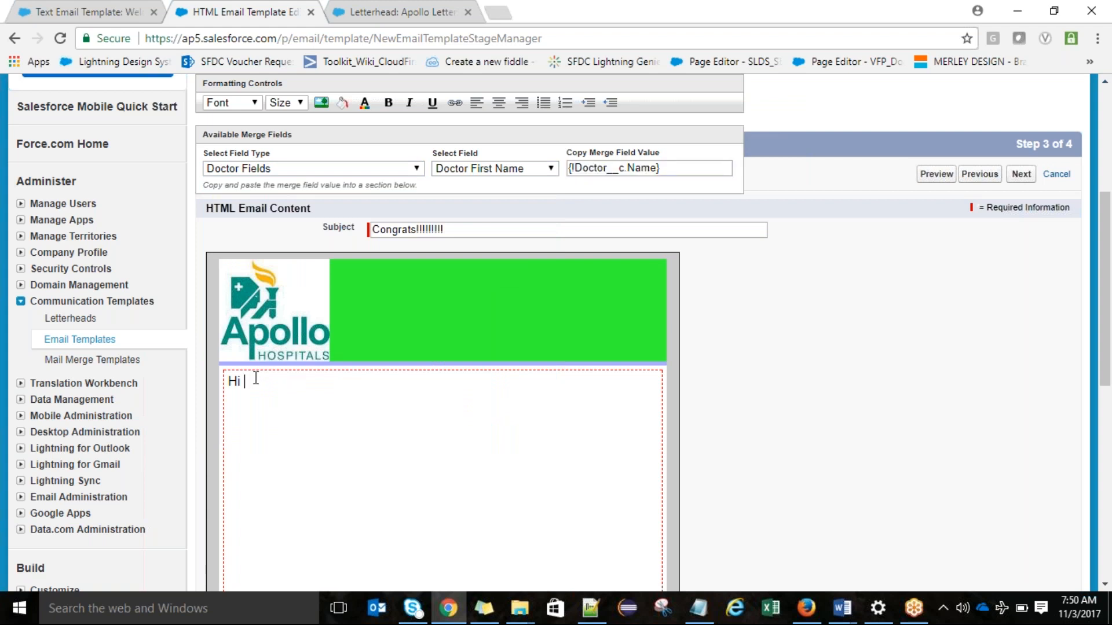
pyautogui.hotkey('ctrl', 'v')
pyautogui.write(',We')
# Step: Add the line "Congrats!!!!" below the greeting in the email body
pyautogui.press('BackSpace')
pyautogui.press('BackSpace')
pyautogui.write('Cong')
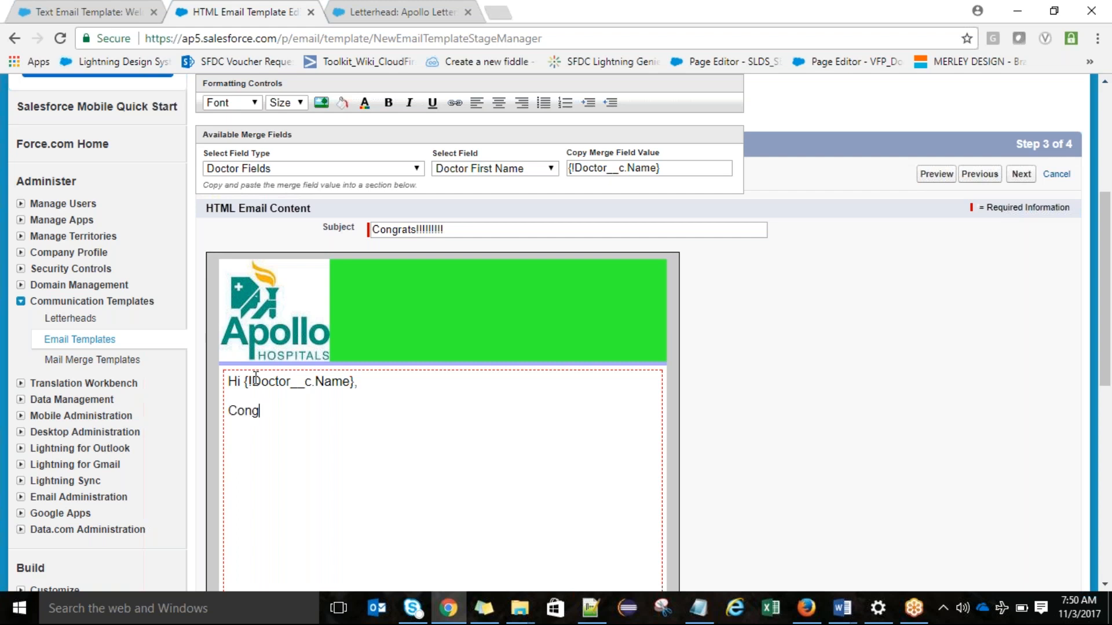
pyautogui.write('rats!!!!')
pyautogui.press('Return')
# Step: Add the message "You have done a Great Job!!! Please continue...." to the email body
pyautogui.write('You have don')
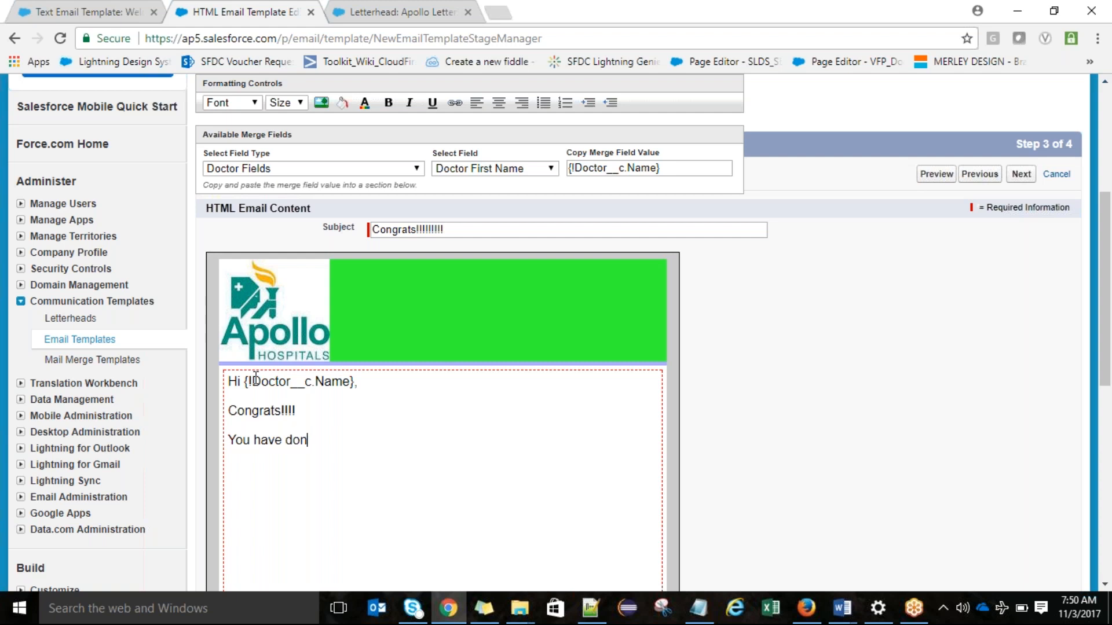
pyautogui.write('e a Great Job!!')
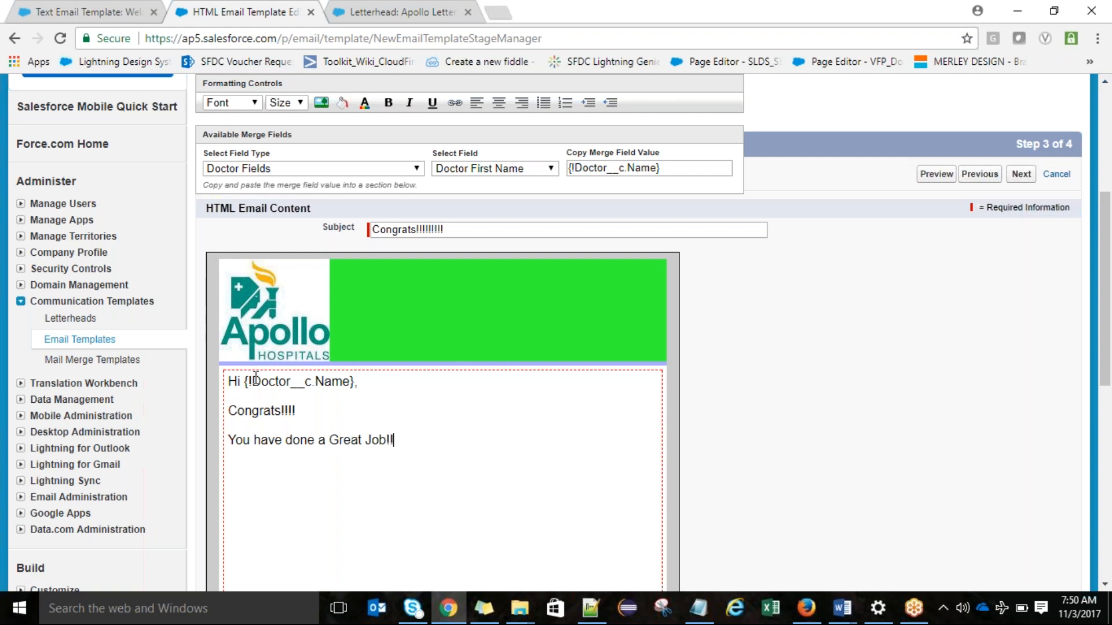
pyautogui.write('! Please continue....')
pyautogui.press('Return')
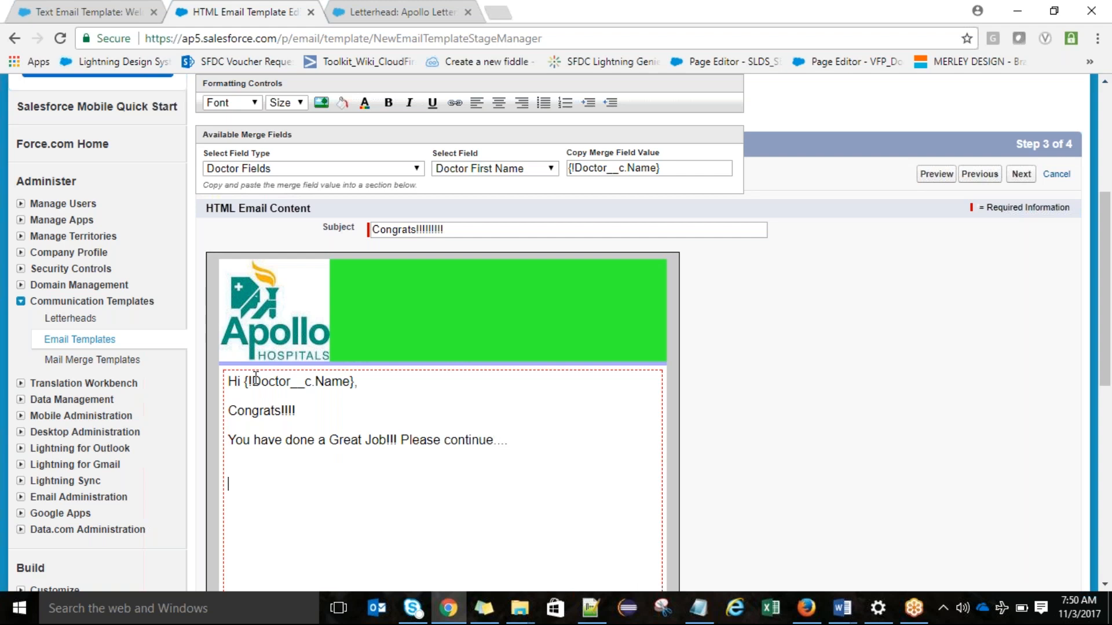
# Step: Close the email body with the sign-off "Best Regards," and "Apollo Management Team" on the following line
pyautogui.write('Best Regards,')
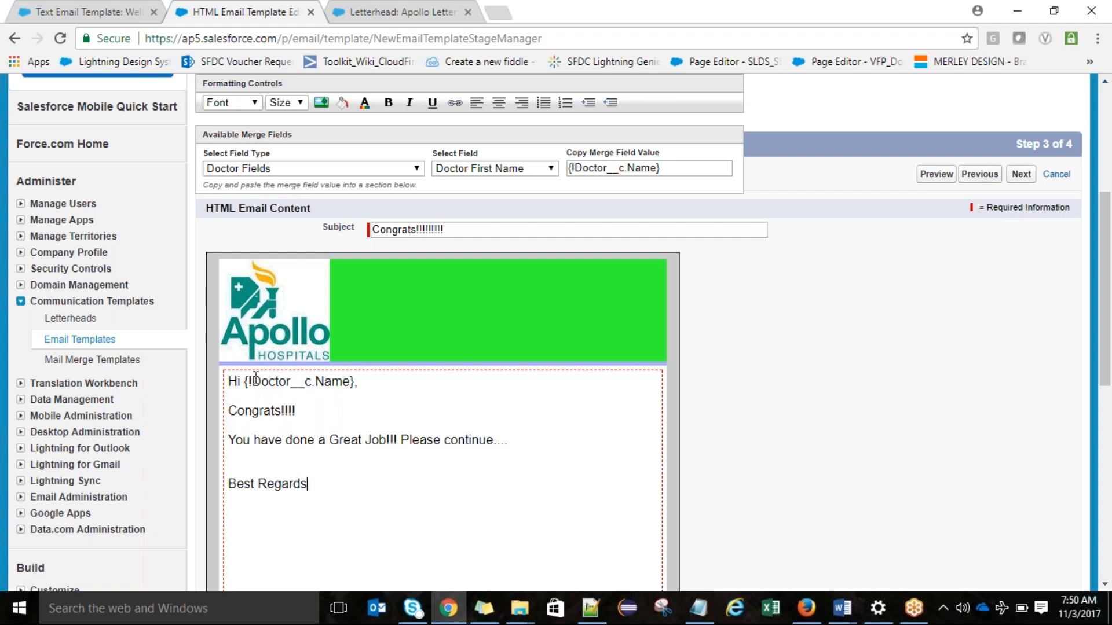
pyautogui.press('Return')
pyautogui.write('Apioll')
pyautogui.press('BackSpace')
pyautogui.press('BackSpace')
pyautogui.write('ollo Management ')
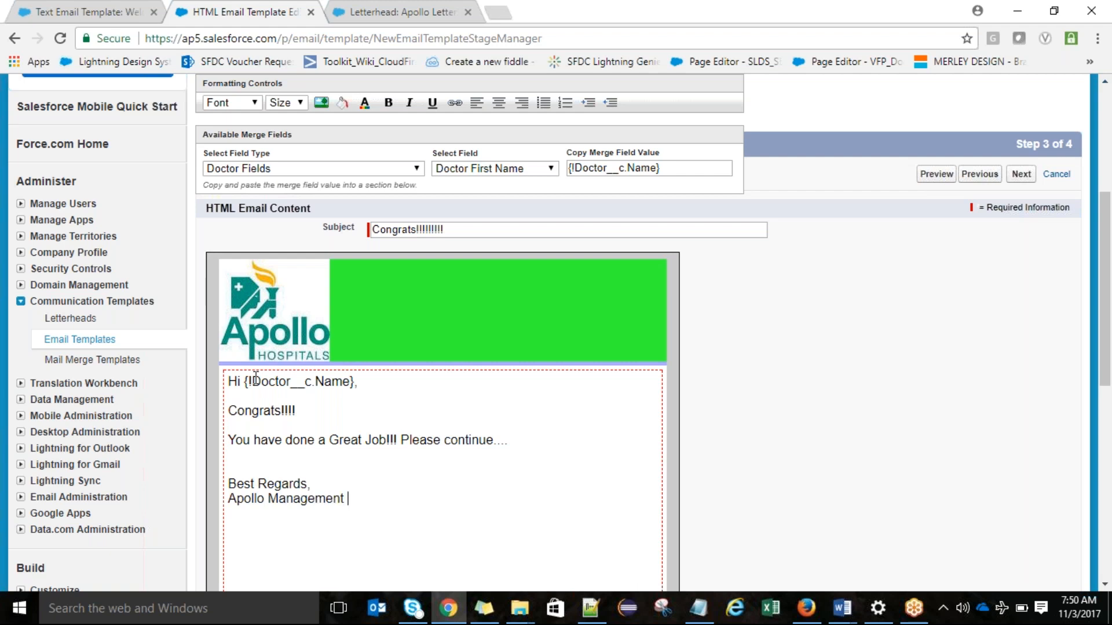
pyautogui.write('Team')
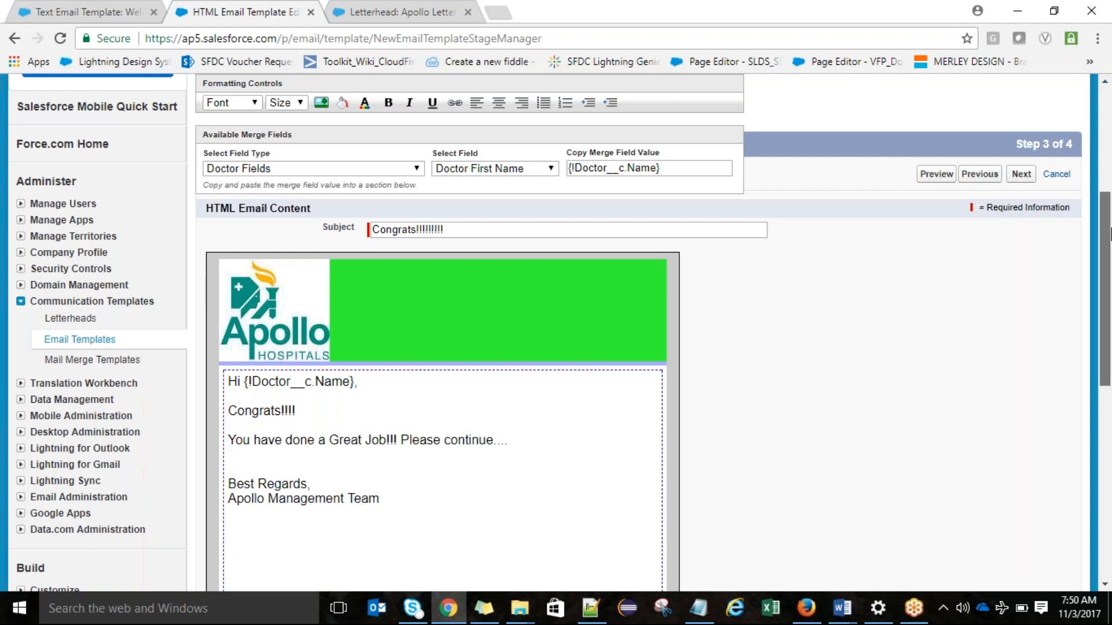
# Step: Finish the HTML version of the appreciation template and continue to creating its text-only version
pyautogui.moveTo(1109, 234); pyautogui.dragTo(1109, 193)
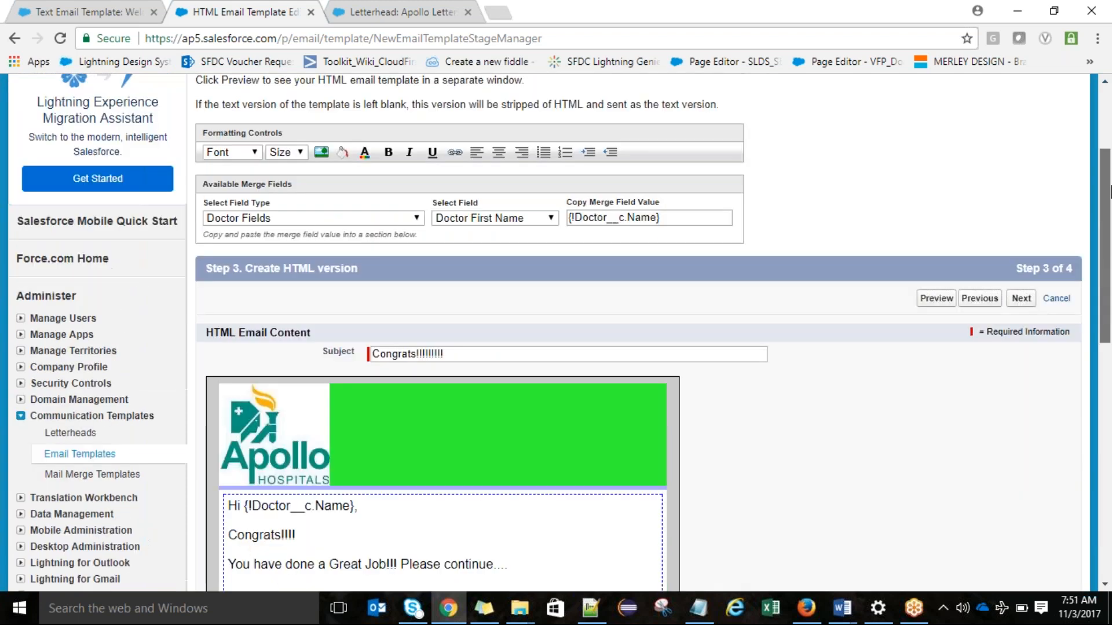
pyautogui.scroll(-1, 1021, 284)
pyautogui.click(1020, 266)
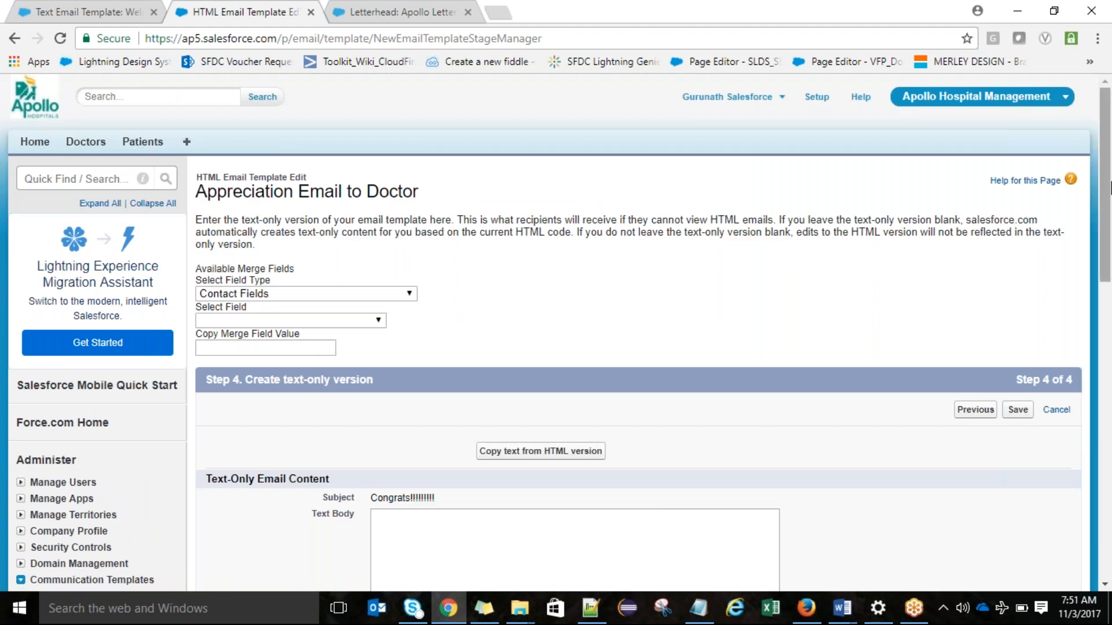
# Step: Fill the text-only body with the text copied from the HTML version and save the template
pyautogui.moveTo(1110, 182); pyautogui.dragTo(1111, 229)
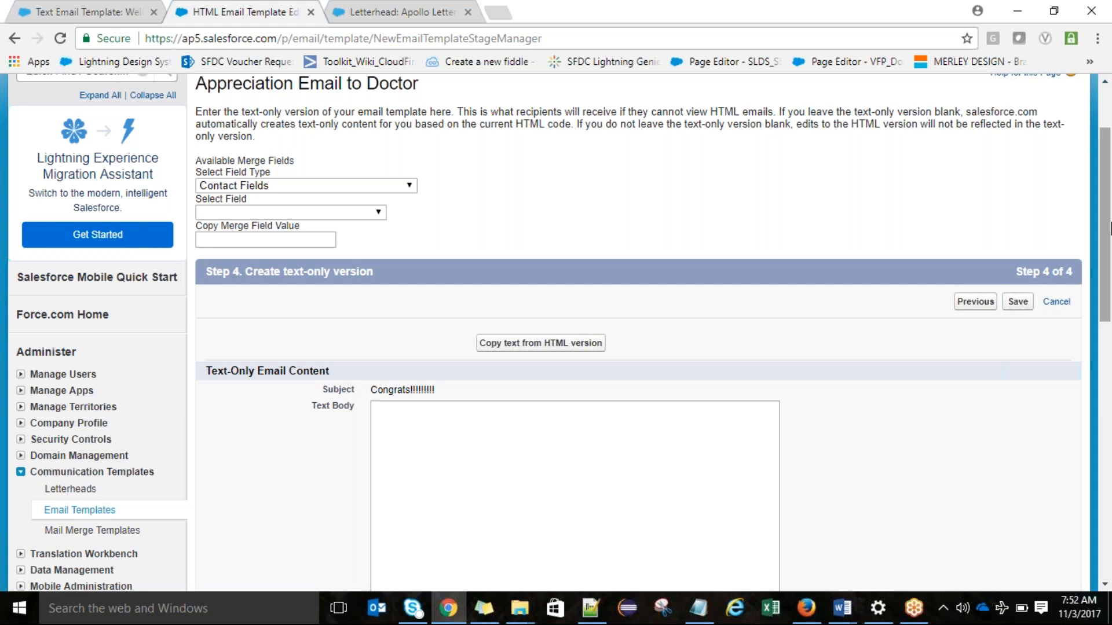
pyautogui.click(556, 348)
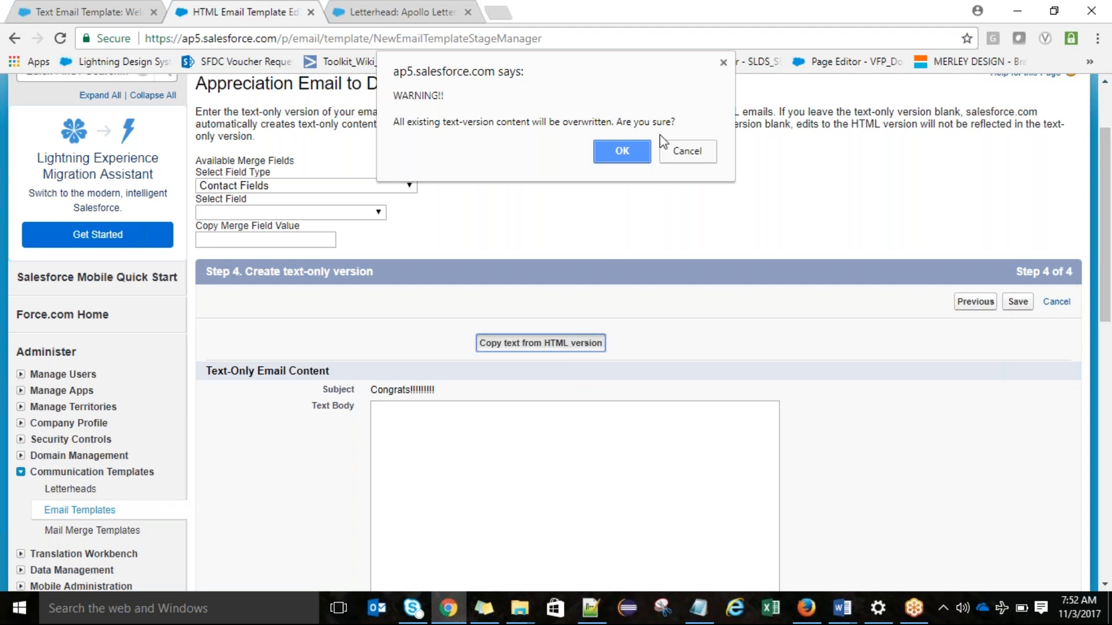
pyautogui.click(624, 149)
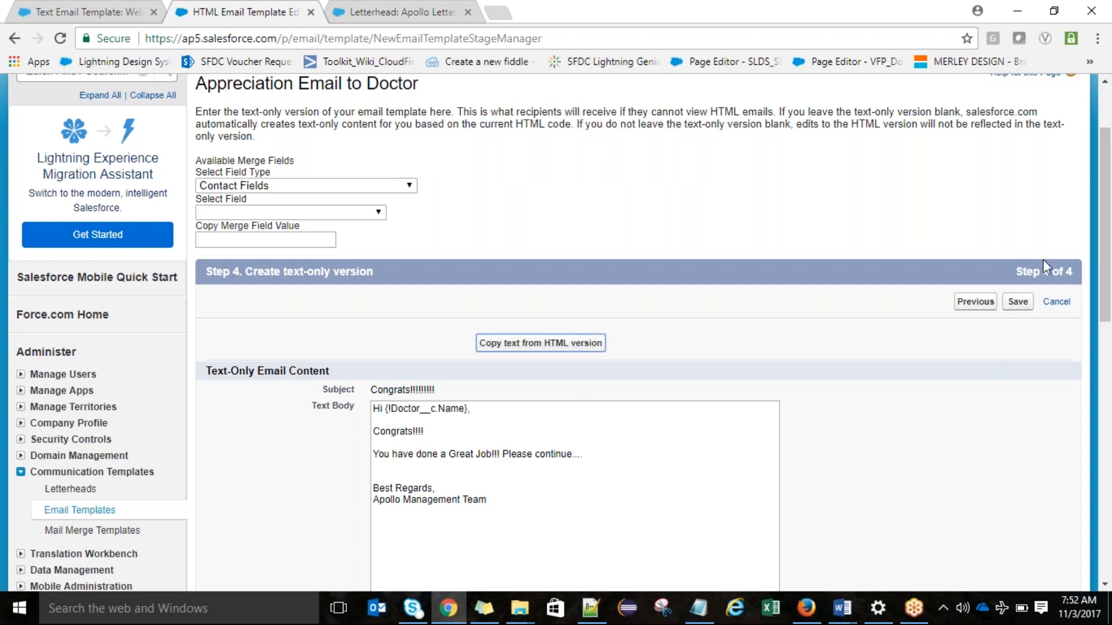
pyautogui.click(1019, 302)
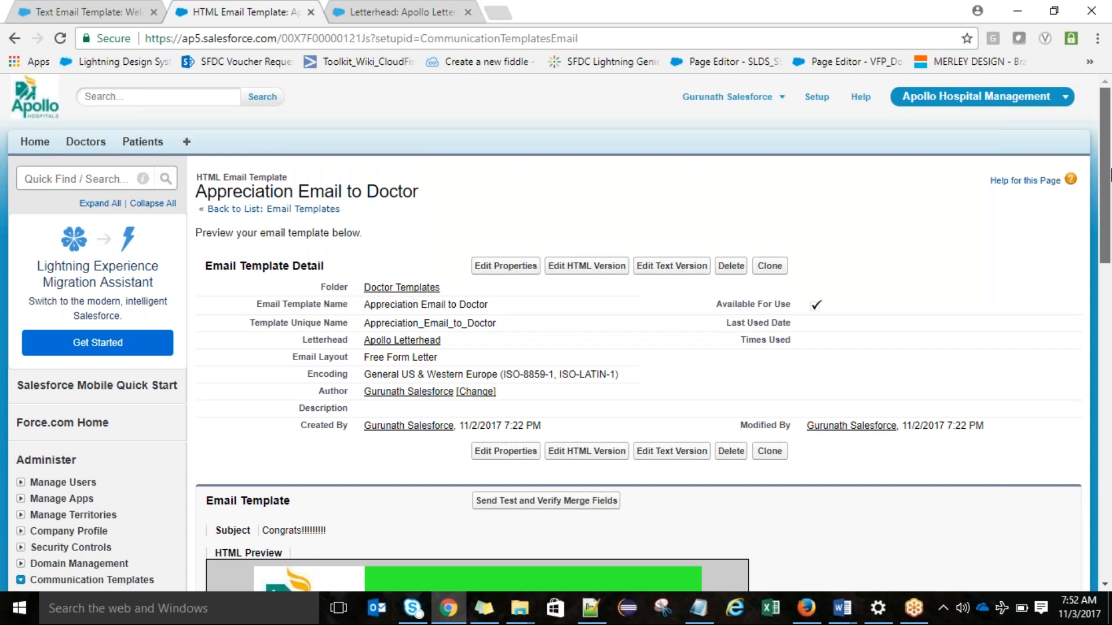
# Step: Open the All Workflow Rules list from the workflow and approvals setup in a separate browser tab
pyautogui.moveTo(1110, 169)
pyautogui.mouseDown()
pyautogui.moveTo(1110, 362)
pyautogui.moveTo(1107, 154)
pyautogui.mouseUp()
pyautogui.moveTo(1109, 170); pyautogui.dragTo(1110, 382)
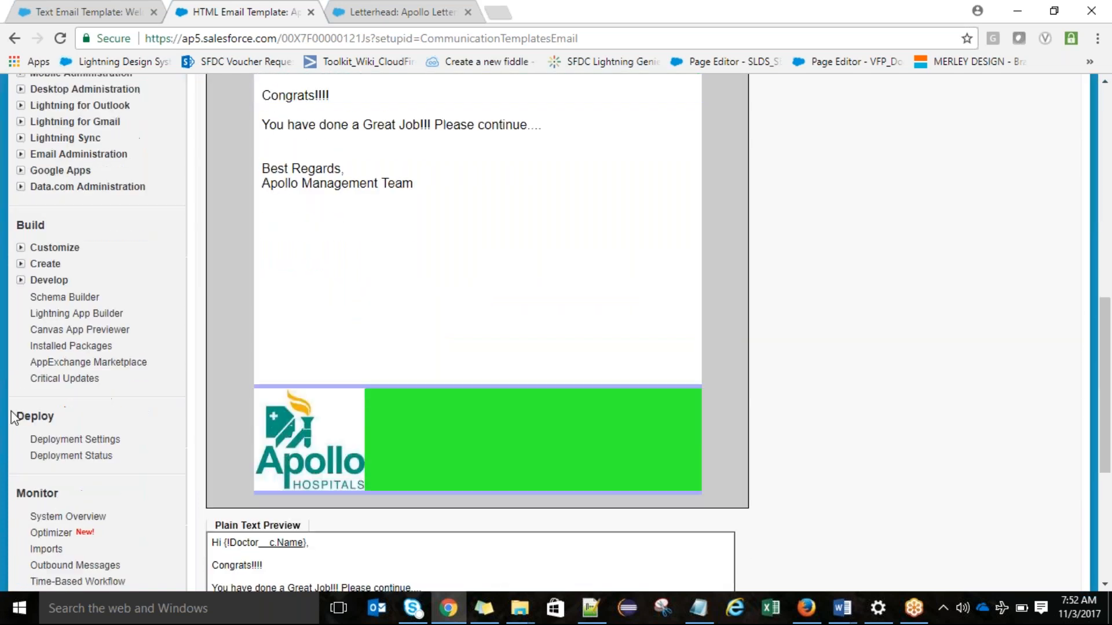
pyautogui.click(21, 264)
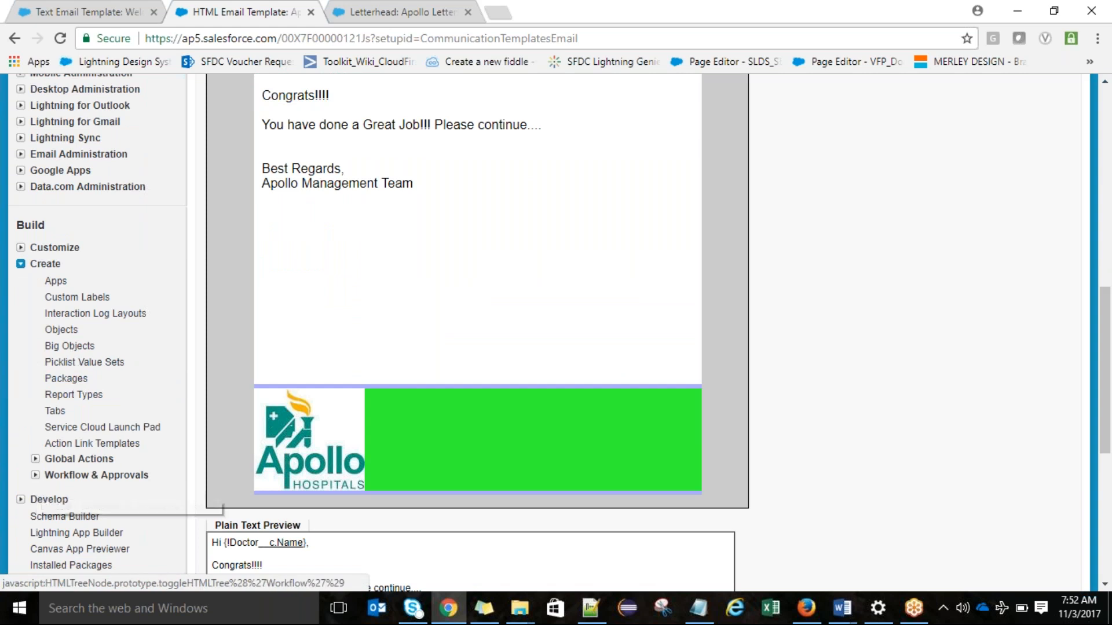
pyautogui.click(35, 476)
pyautogui.middleClick(86, 497)
pyautogui.click(392, 11)
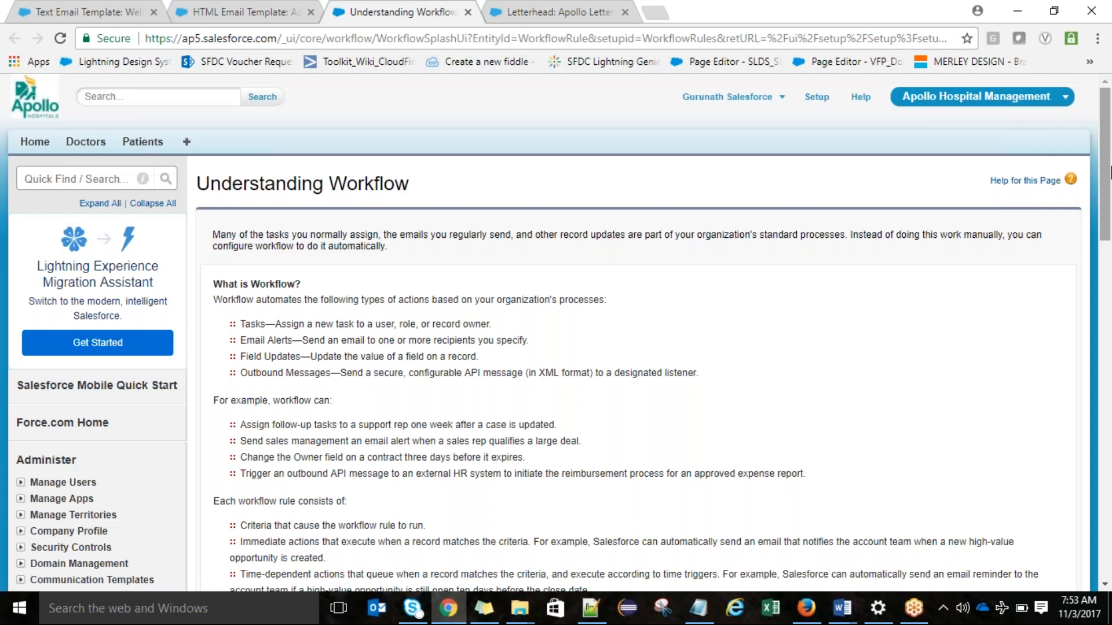
pyautogui.scroll(-1, 1110, 172)
pyautogui.scroll(-4, 1110, 191)
pyautogui.click(235, 357)
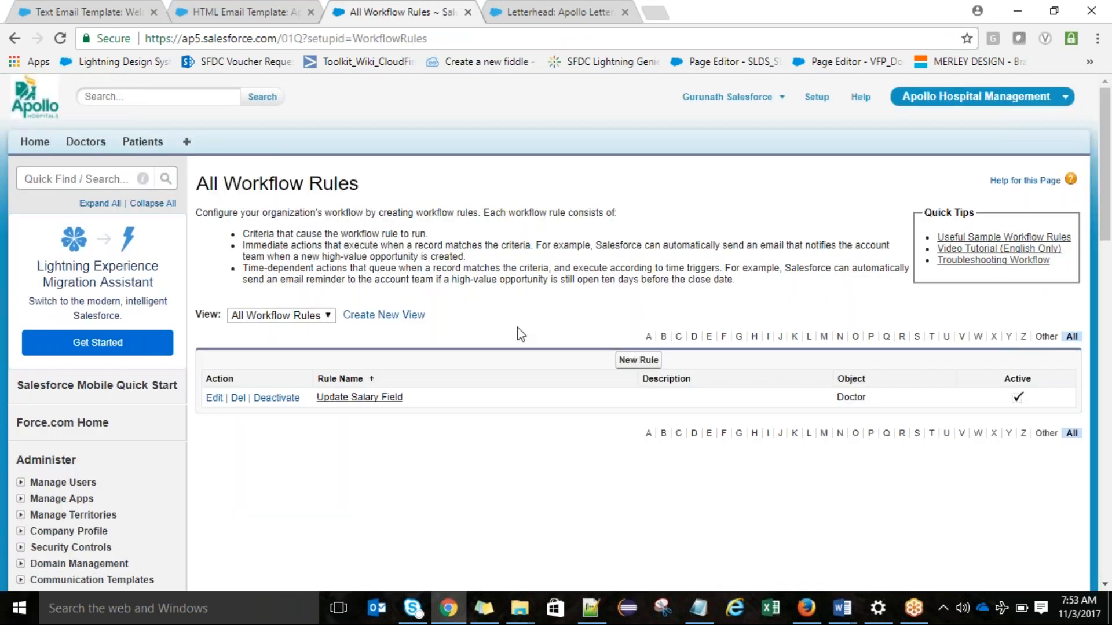
# Step: Start a new workflow rule for the Doctor object and continue to its configuration
pyautogui.click(640, 361)
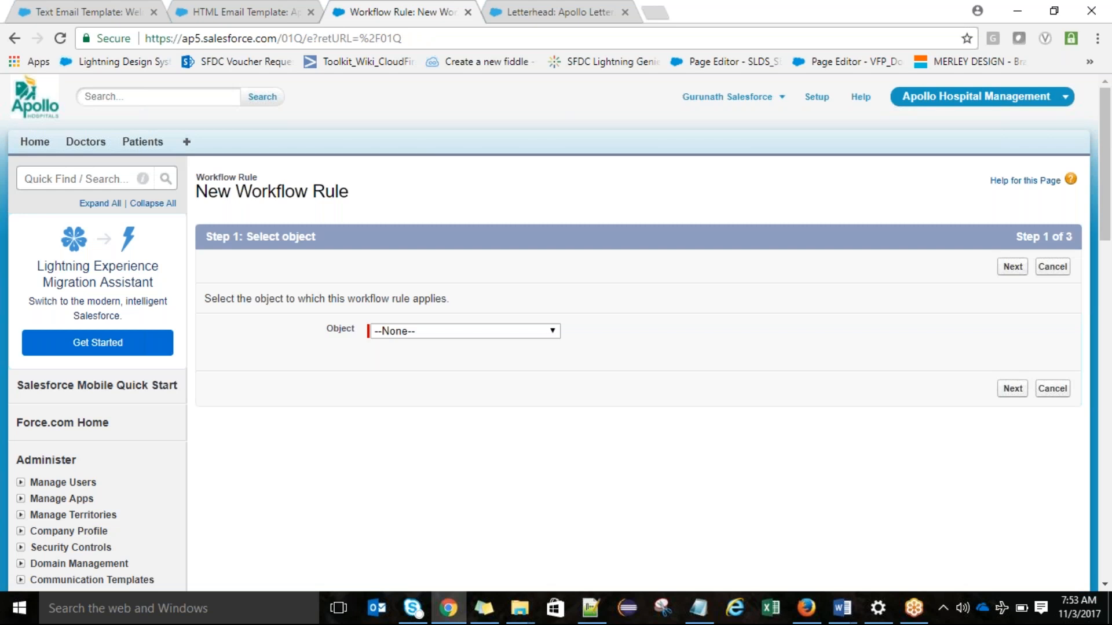
pyautogui.click(471, 329)
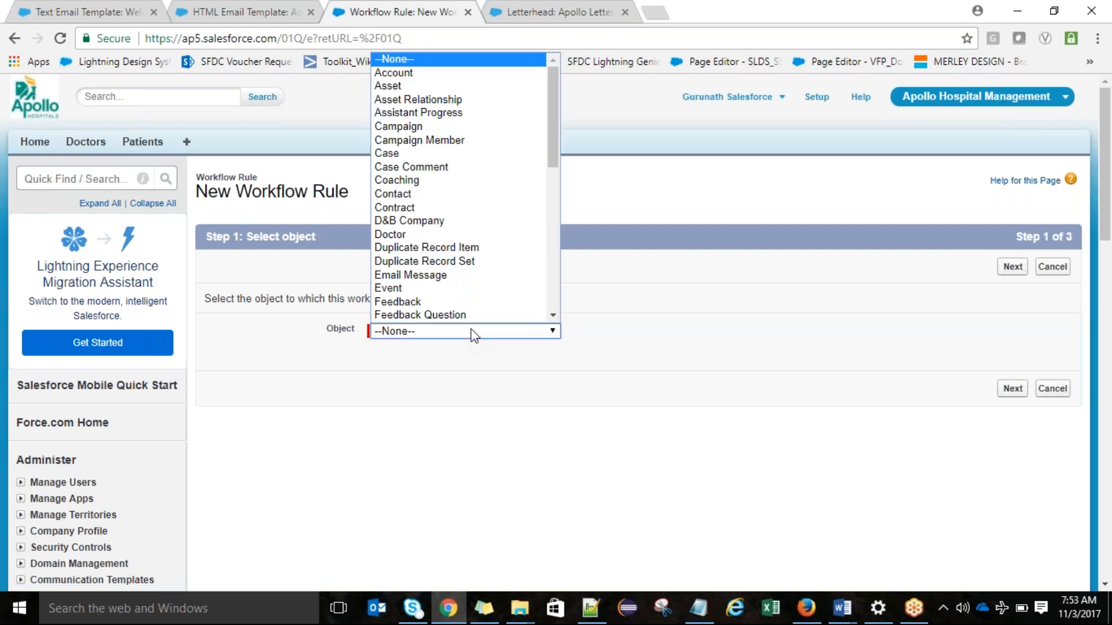
pyautogui.click(438, 234)
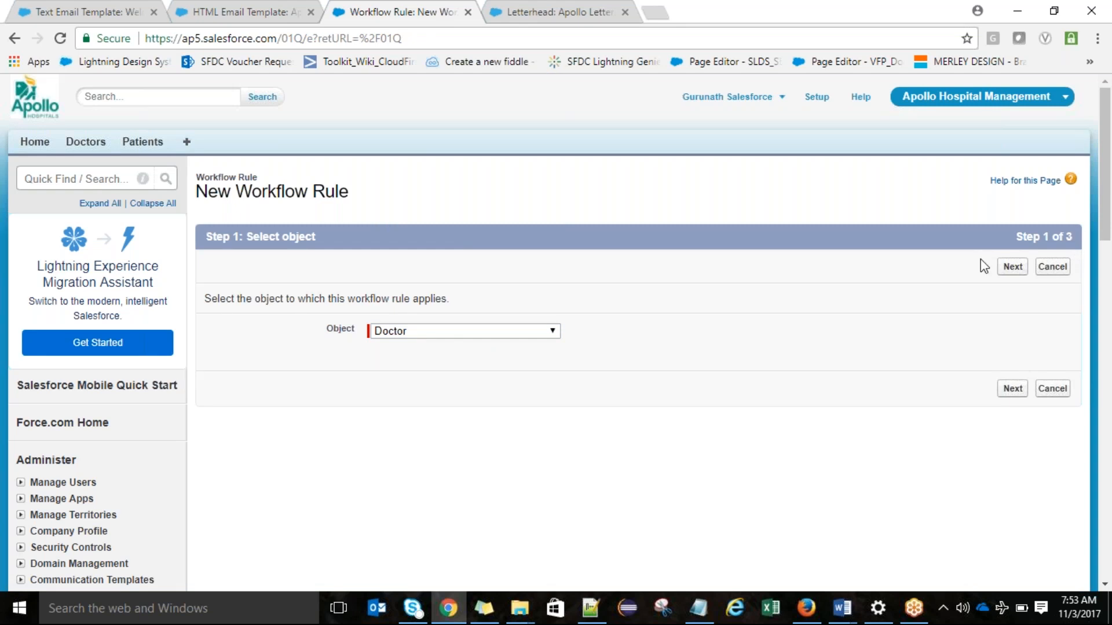
pyautogui.click(1012, 267)
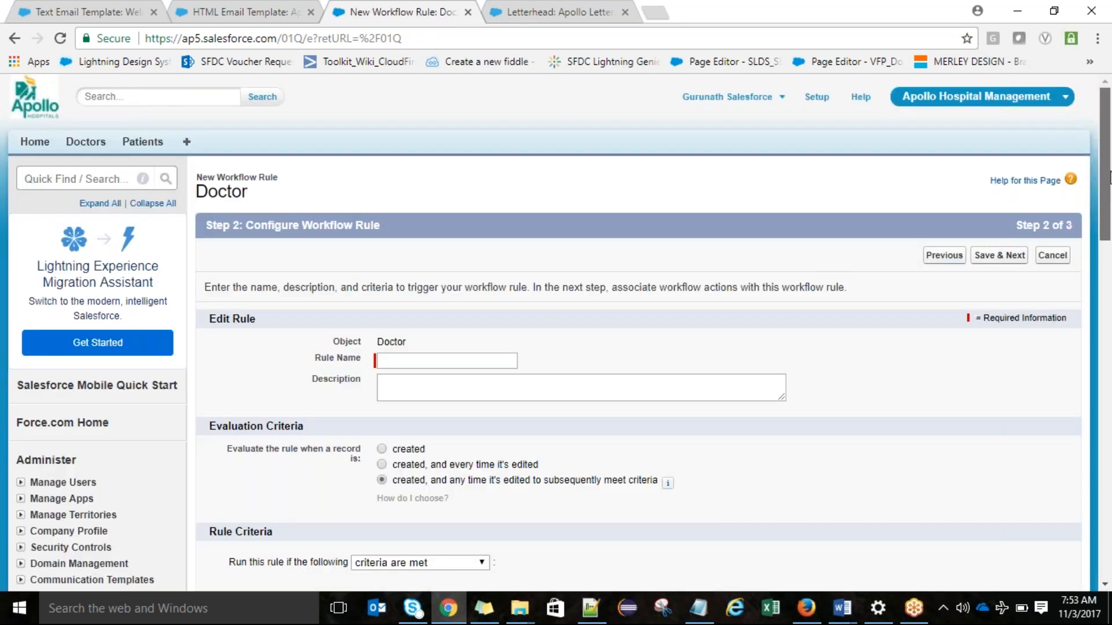
# Step: Name the rule "Welcome Email to Doctor" and have it evaluated only when a record is created
pyautogui.moveTo(1111, 172); pyautogui.dragTo(1110, 246)
pyautogui.click(426, 187)
pyautogui.write('Welcome')
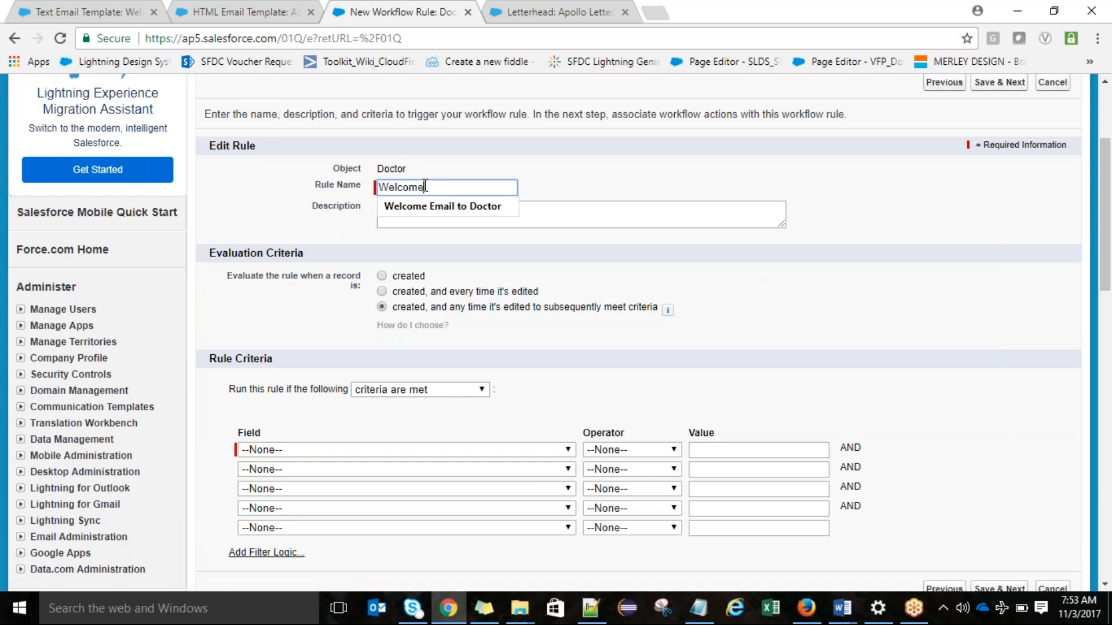
pyautogui.press('Down')
pyautogui.press('Return')
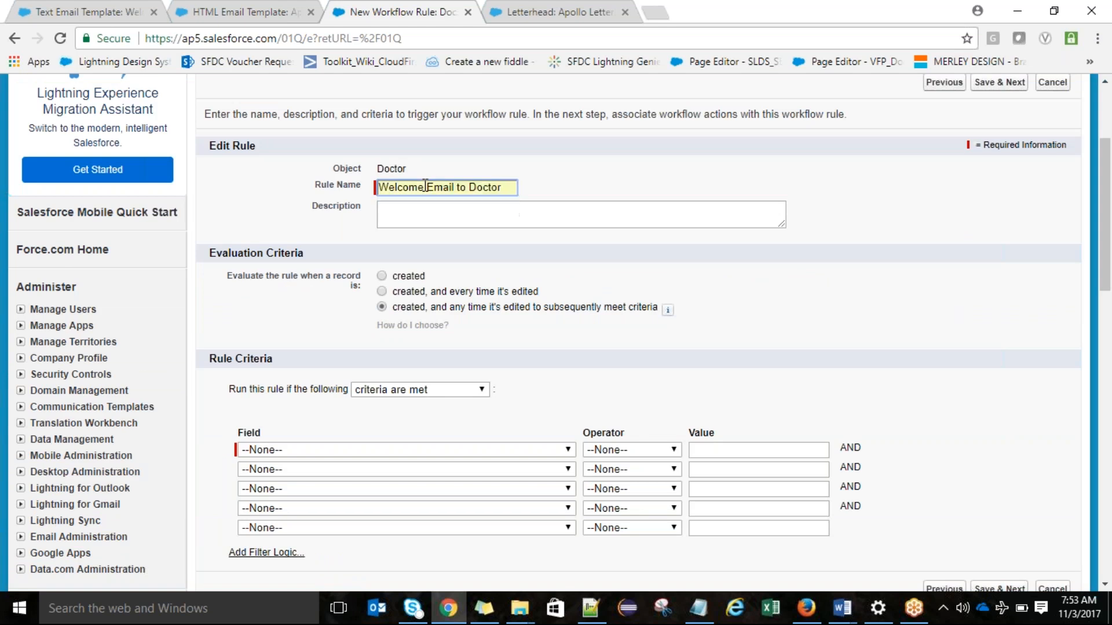
pyautogui.click(418, 277)
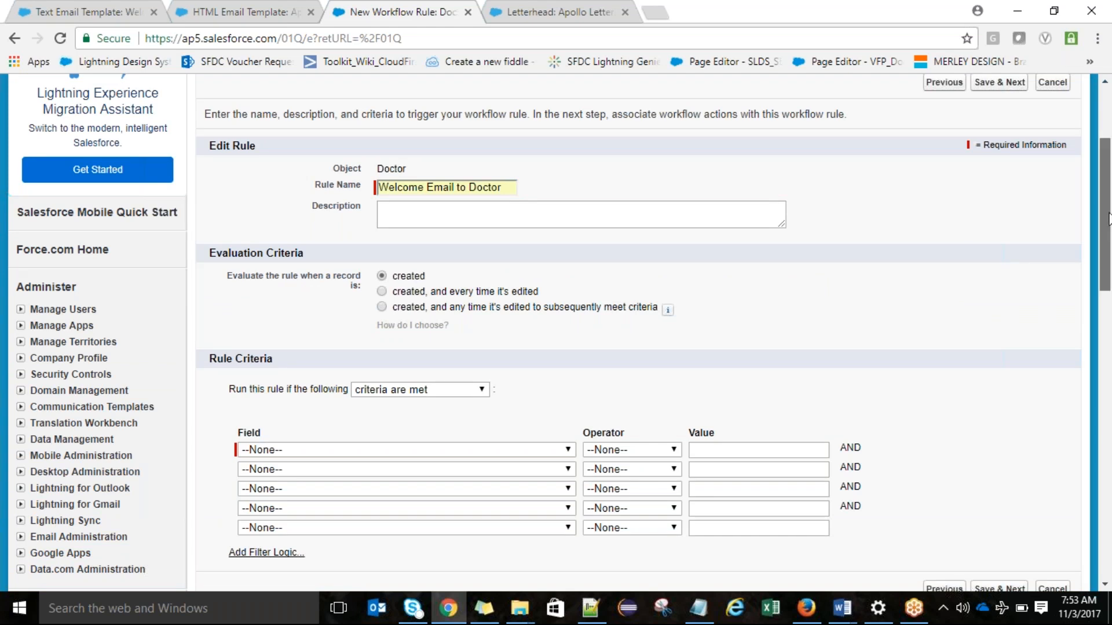
# Step: Set the rule criterion to Doctor: Email not equal to an empty value and save the rule
pyautogui.moveTo(1108, 219); pyautogui.dragTo(1108, 275)
pyautogui.click(419, 298)
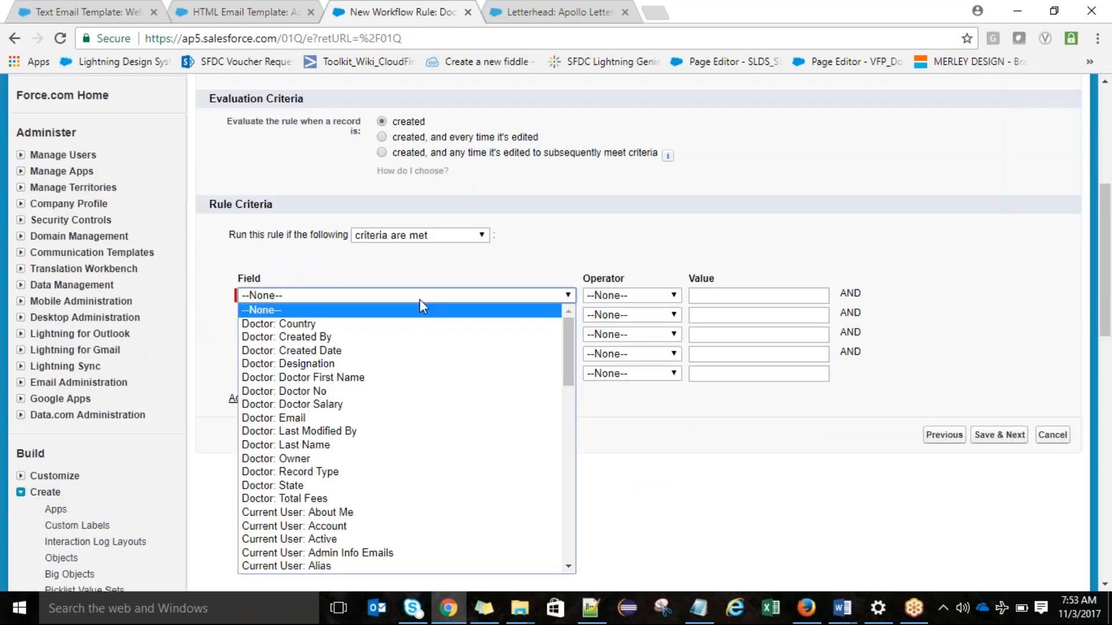
pyautogui.click(399, 418)
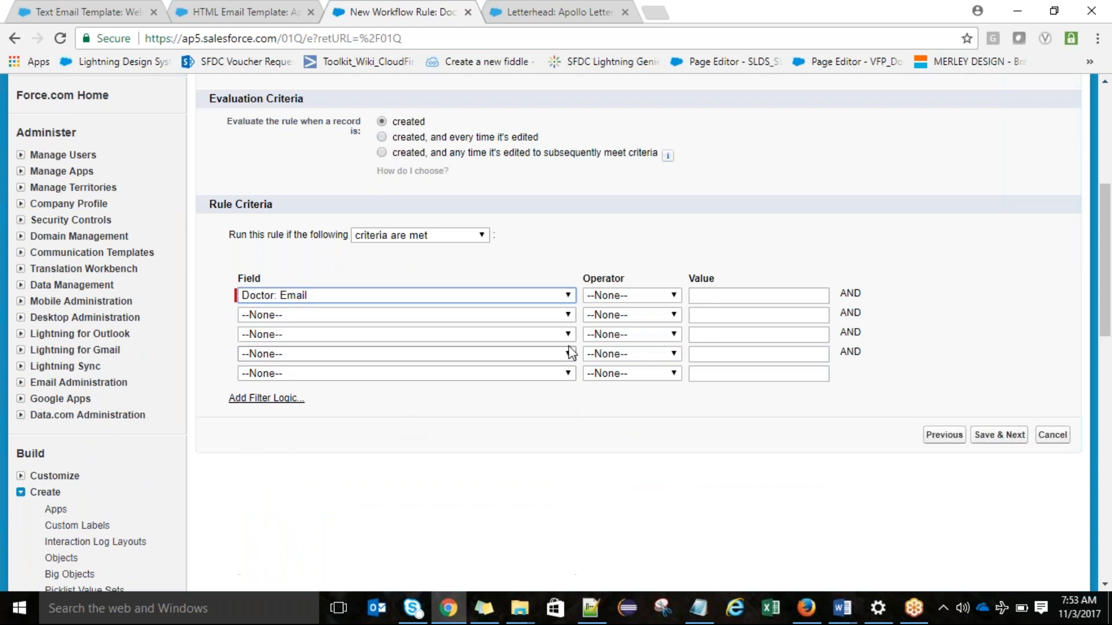
pyautogui.click(615, 301)
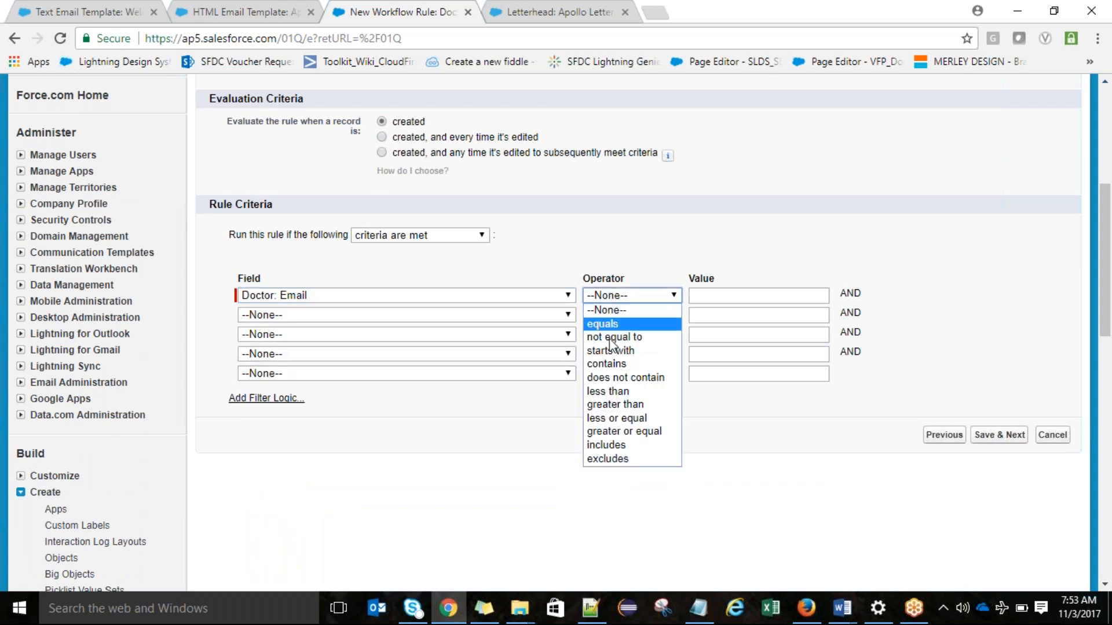
pyautogui.click(652, 337)
pyautogui.click(700, 293)
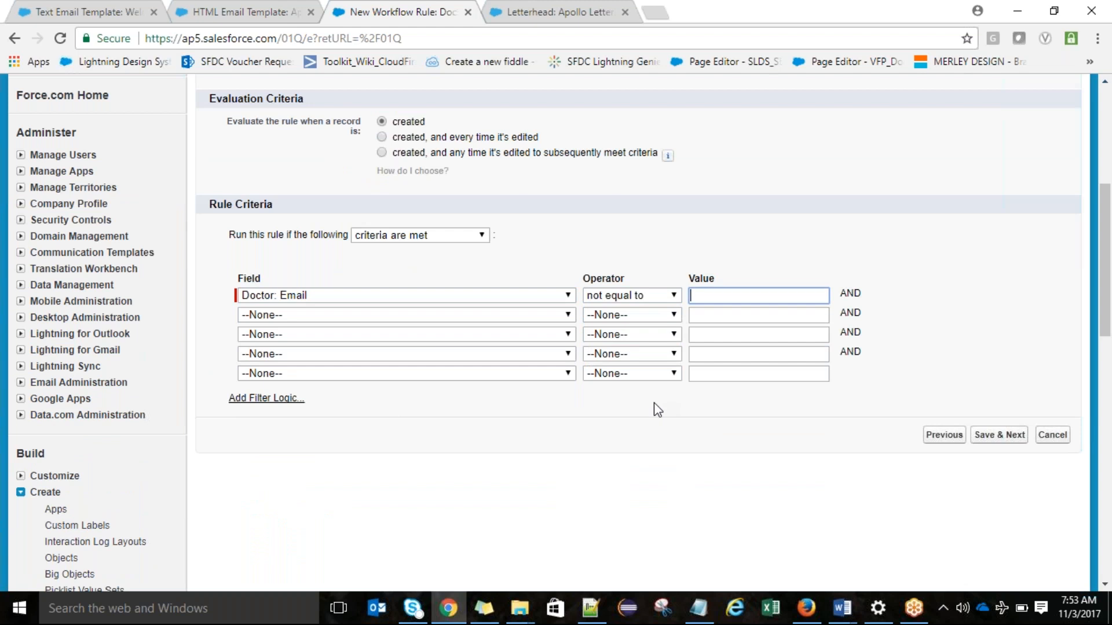
pyautogui.click(999, 438)
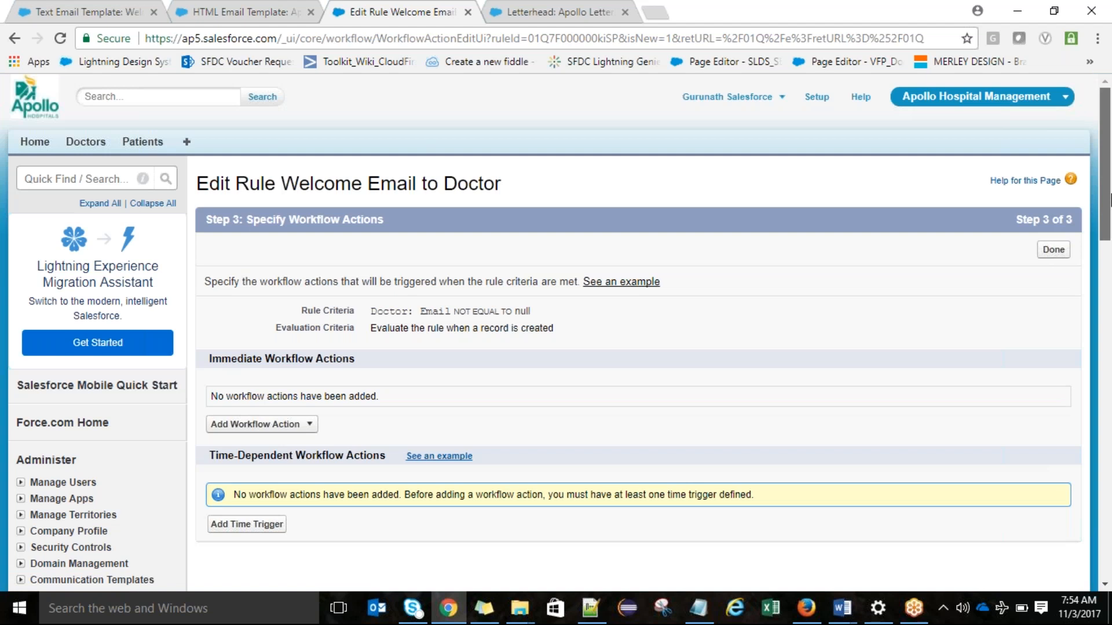
# Step: Add a new email alert as an immediate workflow action of the rule
pyautogui.moveTo(1110, 201); pyautogui.dragTo(1110, 222)
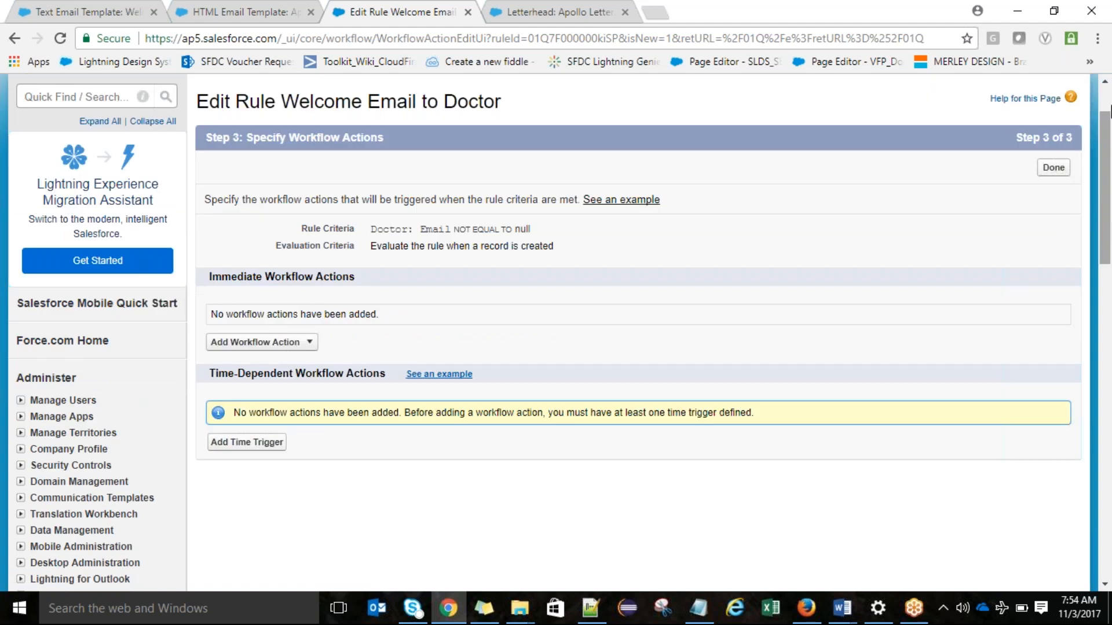
pyautogui.click(313, 344)
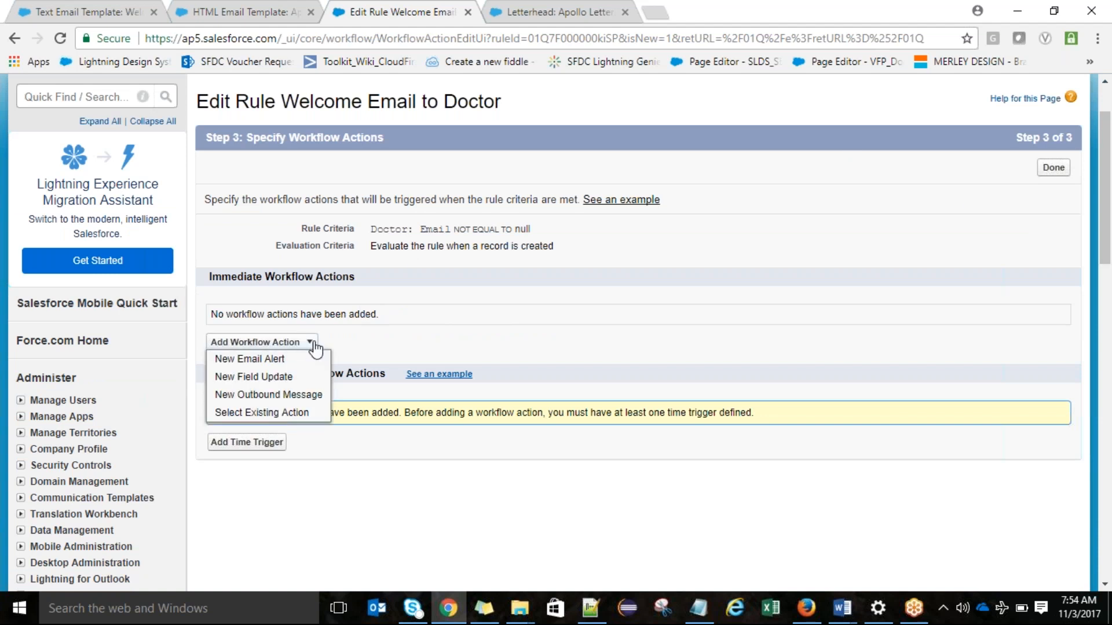
pyautogui.click(276, 358)
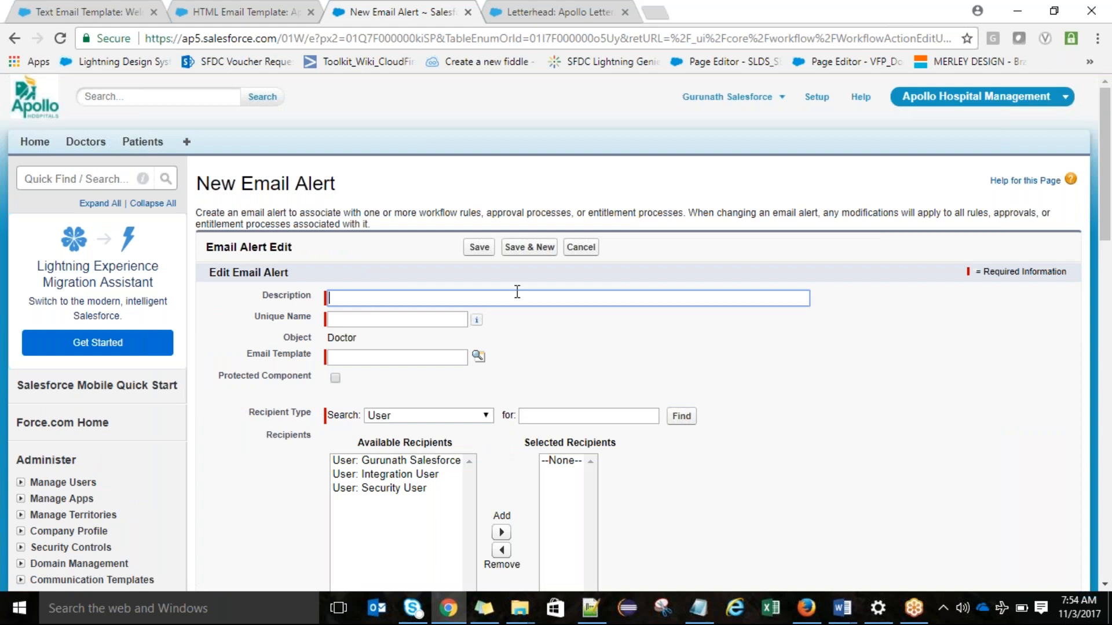
pyautogui.write('welcome email to doctor')
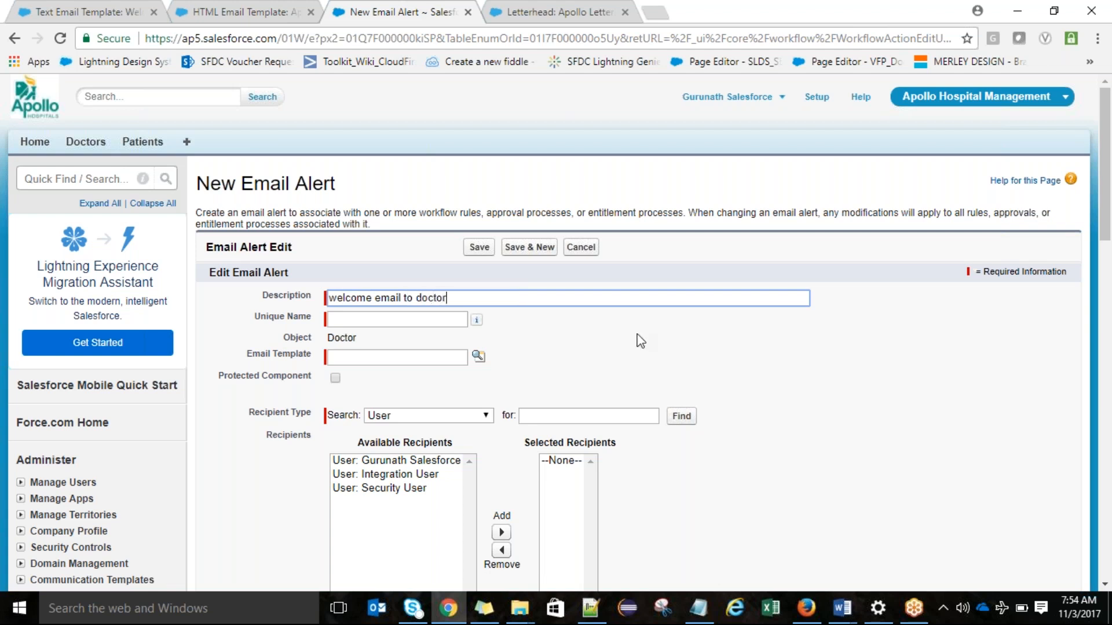
# Step: Enter "welcome email to doctor" as the email alert's description and let the unique name fill in from it
pyautogui.click(411, 319)
# Step: Capitalize the first letter of both names to give the description "Welcome email to doctor" and the unique name "Welcome_email_to_doctor"
pyautogui.click(338, 297)
pyautogui.press('BackSpace')
pyautogui.write('W')
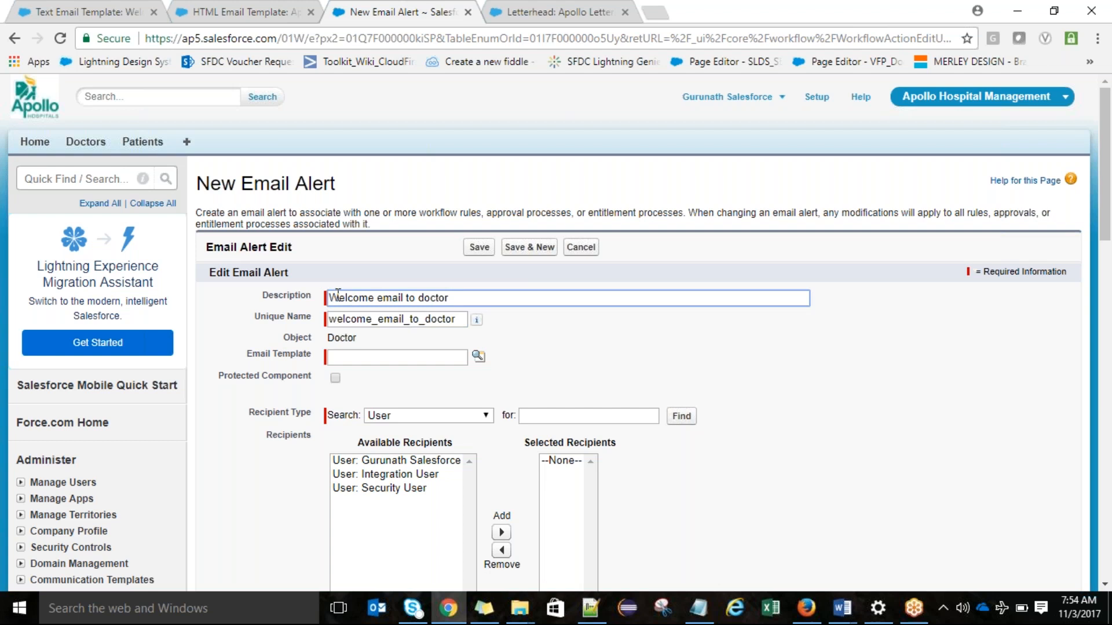
pyautogui.click(338, 319)
pyautogui.press('BackSpace')
pyautogui.write('W')
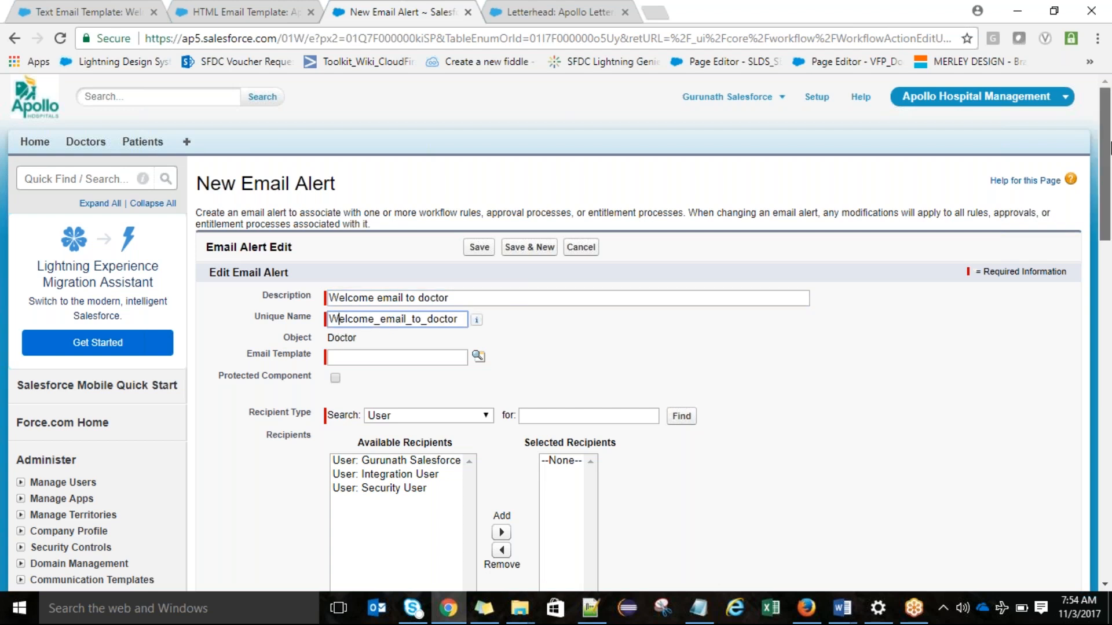
# Step: Look up and assign the "Welcome Email to Doctor" text template as the alert's email template
pyautogui.moveTo(1110, 148); pyautogui.dragTo(1110, 197)
pyautogui.click(479, 222)
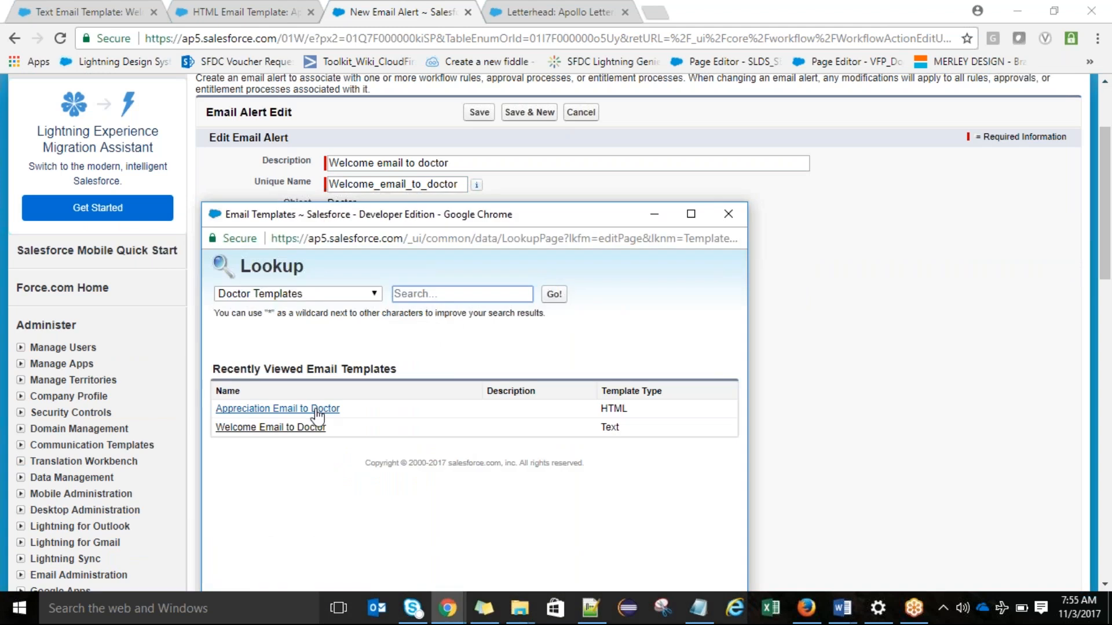
pyautogui.click(301, 429)
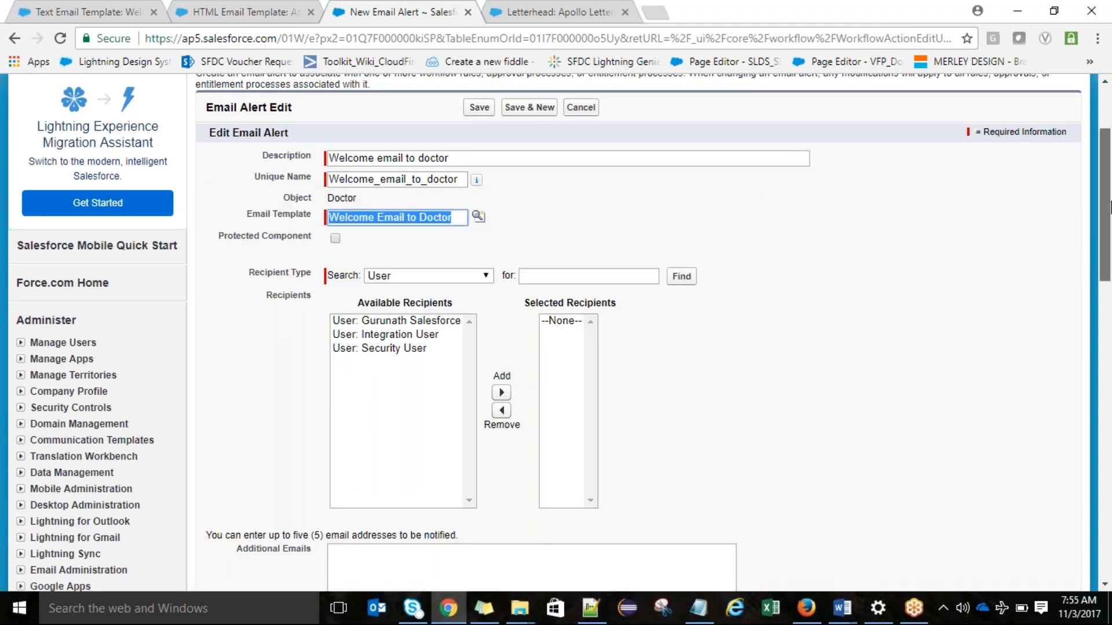
# Step: Set the recipient type to Email Field and add "Email Field: Email" to the selected recipients
pyautogui.scroll(-1, 789, 203)
pyautogui.click(430, 210)
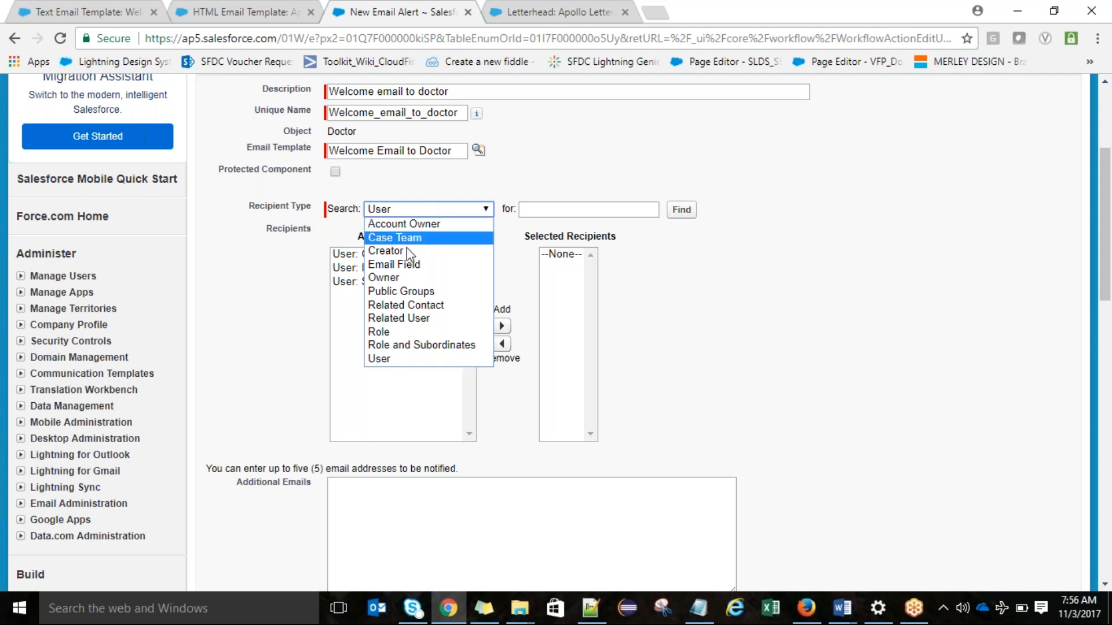
pyautogui.click(400, 265)
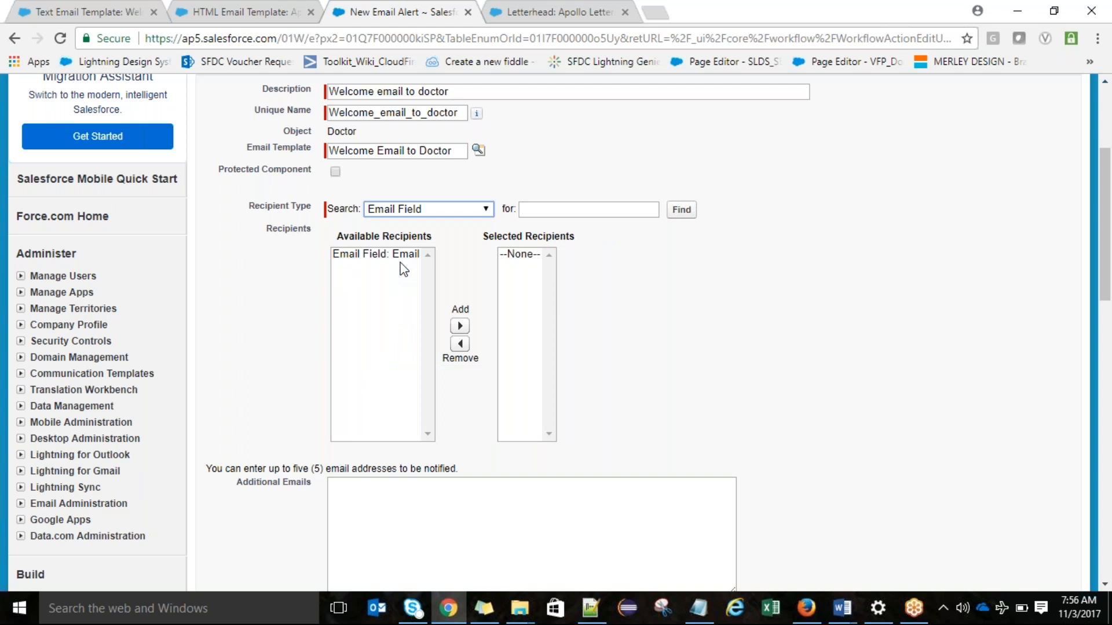
pyautogui.click(400, 262)
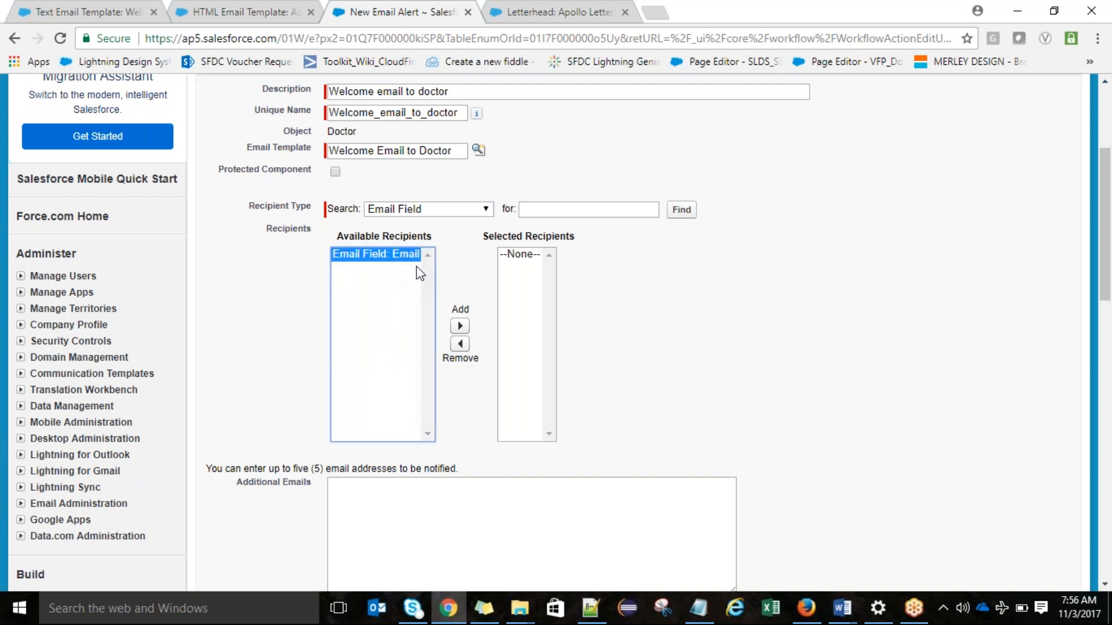
pyautogui.click(460, 326)
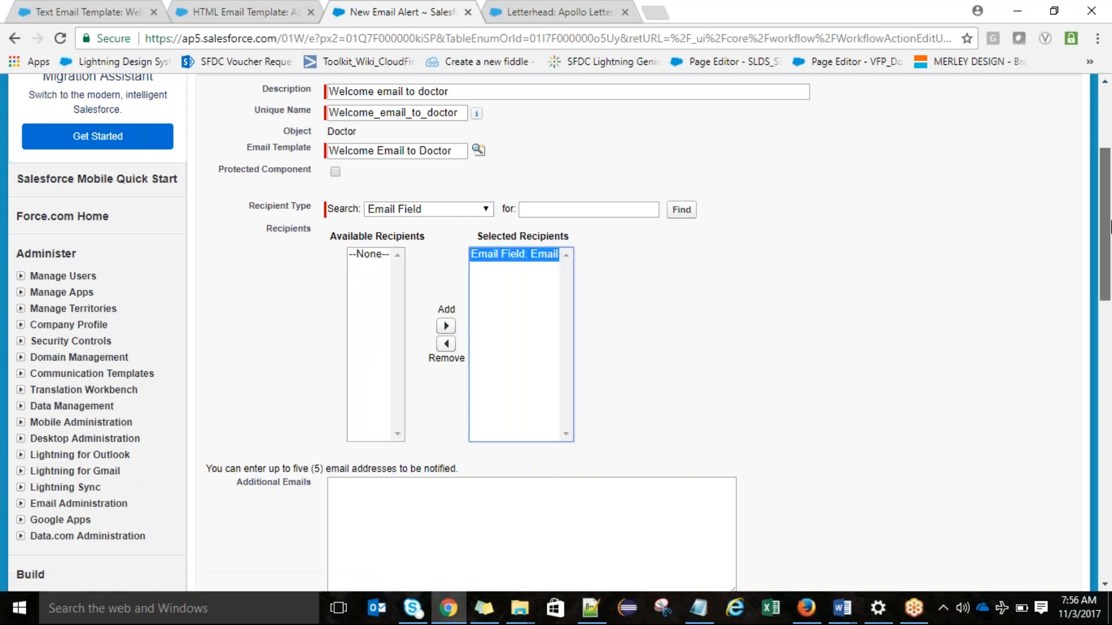
pyautogui.scroll(-5, 1110, 225)
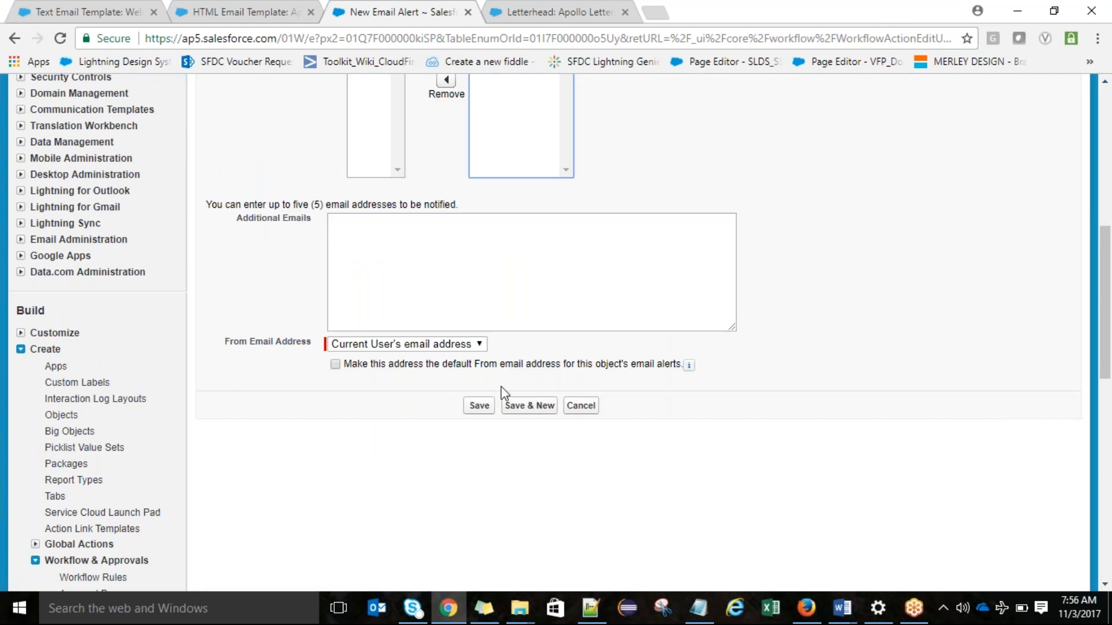
# Step: Save the new email alert, finish the rule's workflow actions and activate the Welcome Email to Doctor rule
pyautogui.moveTo(1110, 320); pyautogui.dragTo(1110, 266)
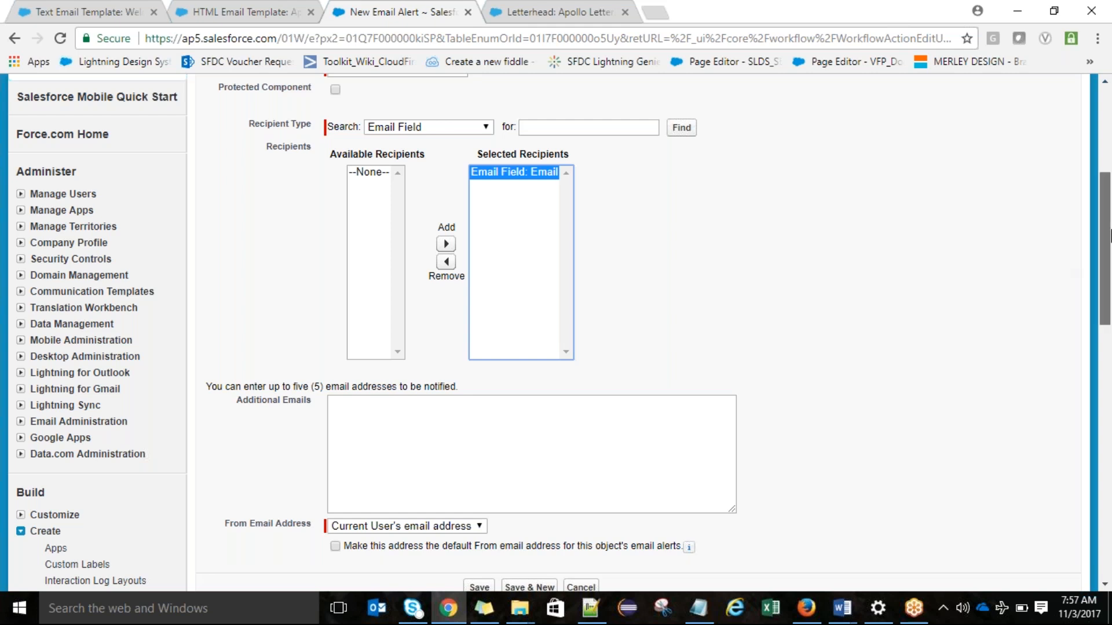
pyautogui.scroll(-5, 1107, 237)
pyautogui.click(486, 335)
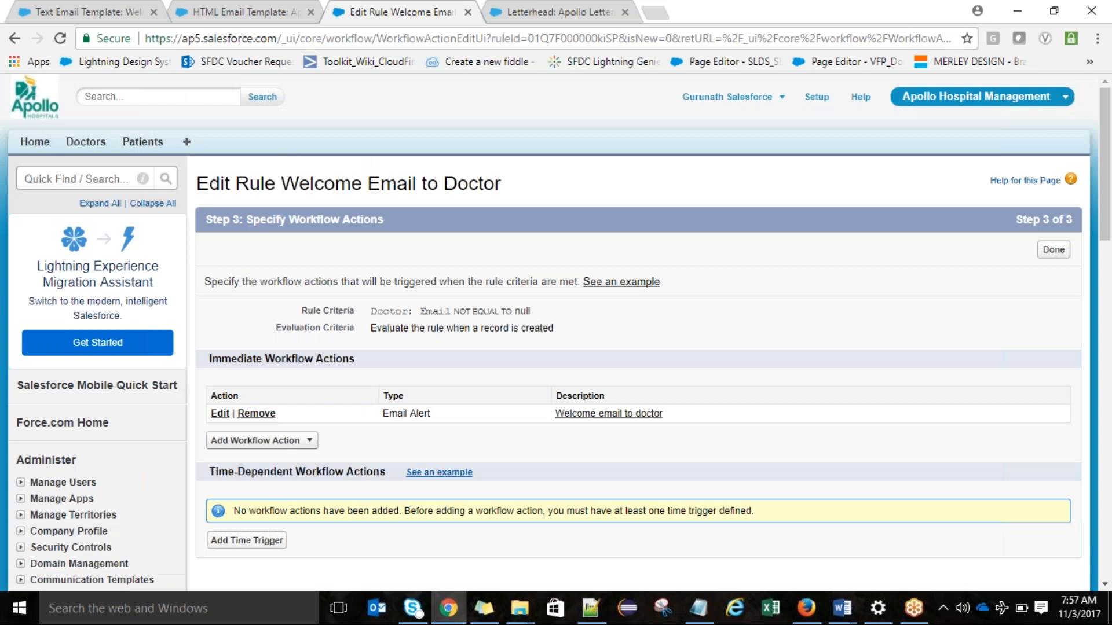
pyautogui.click(1054, 251)
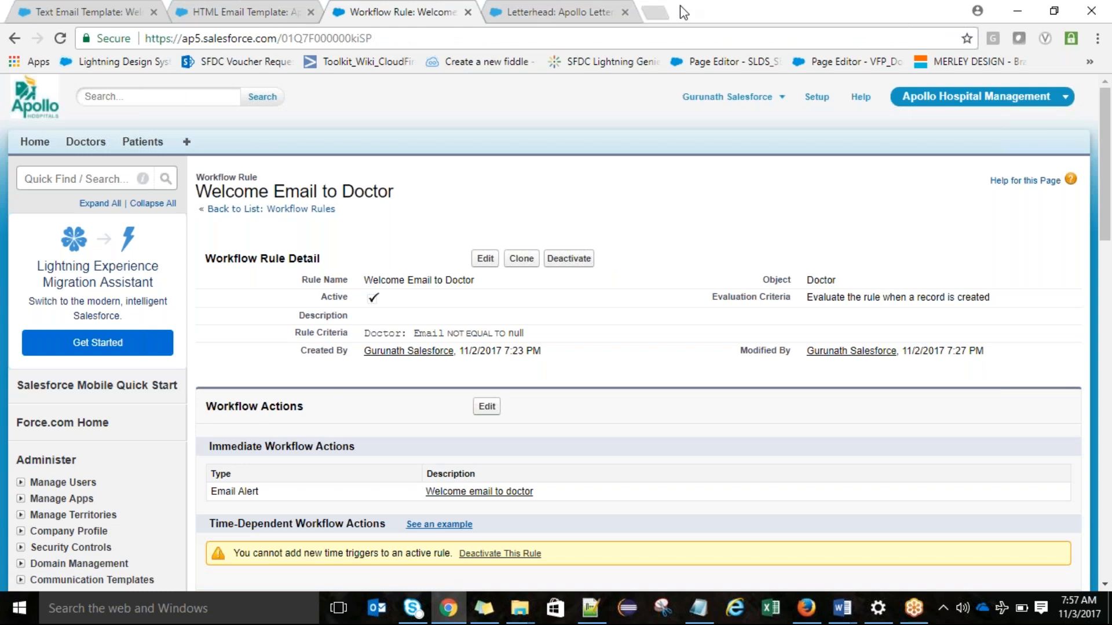
# Step: Open the Gmail inbox in a new browser tab
pyautogui.click(666, 12)
pyautogui.write('gmail.com')
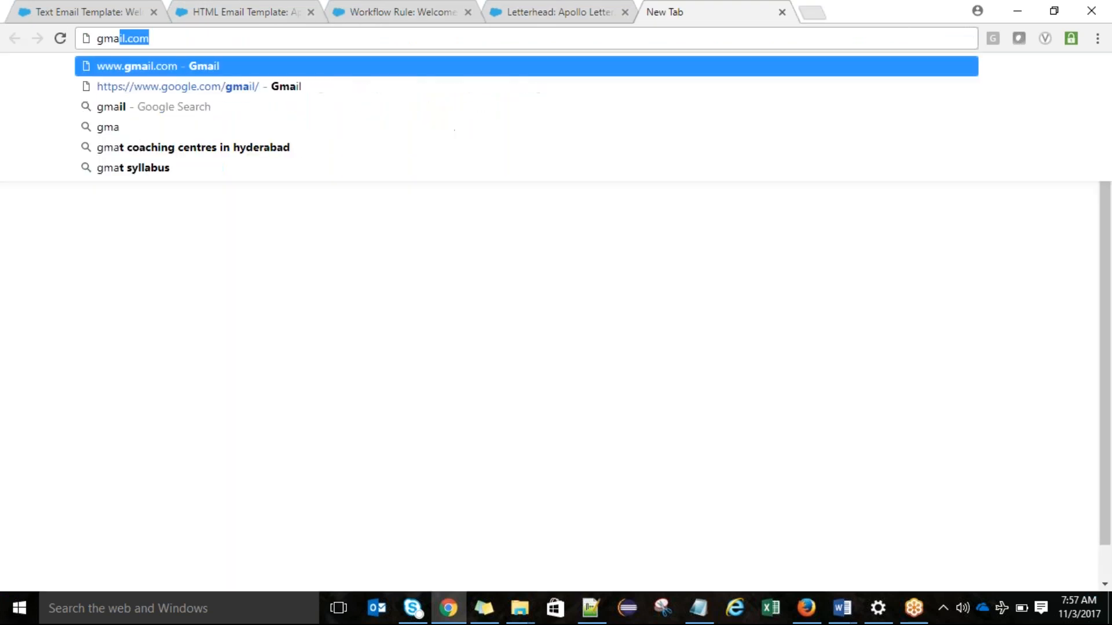
pyautogui.press('Return')
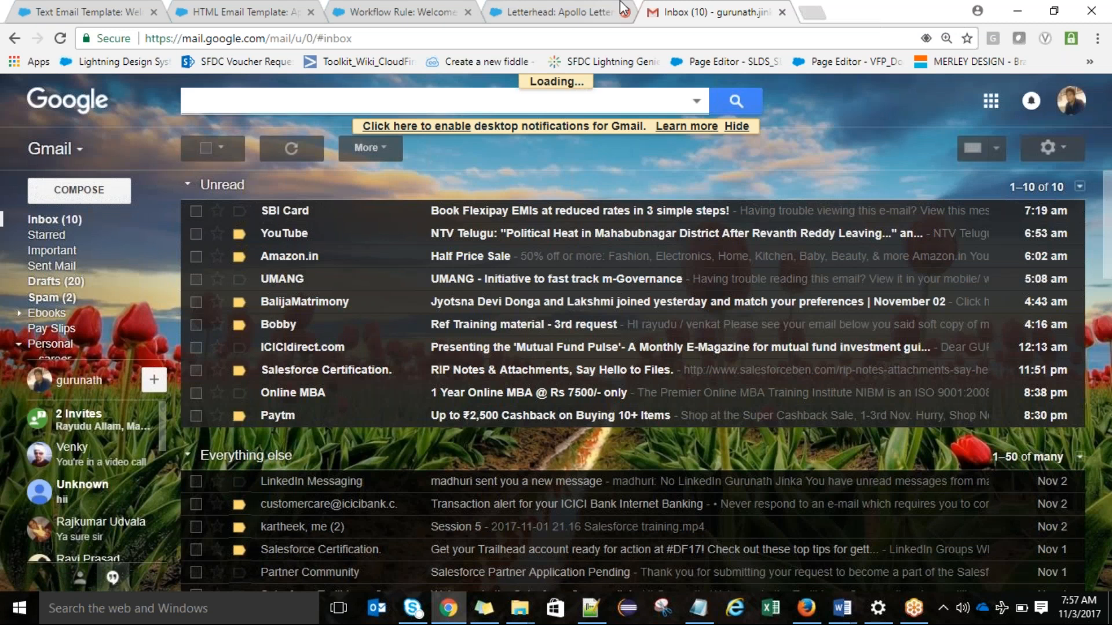
# Step: Return to Salesforce, start a new doctor record and continue past the record type selection
pyautogui.click(122, 2)
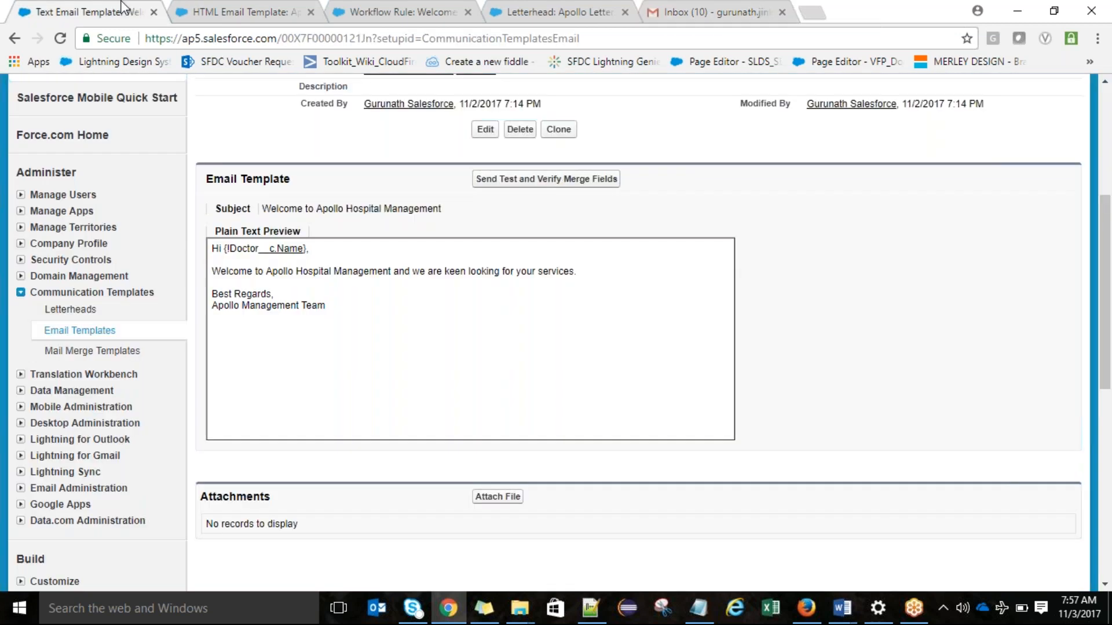
pyautogui.scroll(5, 99, 116)
pyautogui.click(84, 141)
pyautogui.click(484, 267)
pyautogui.click(498, 335)
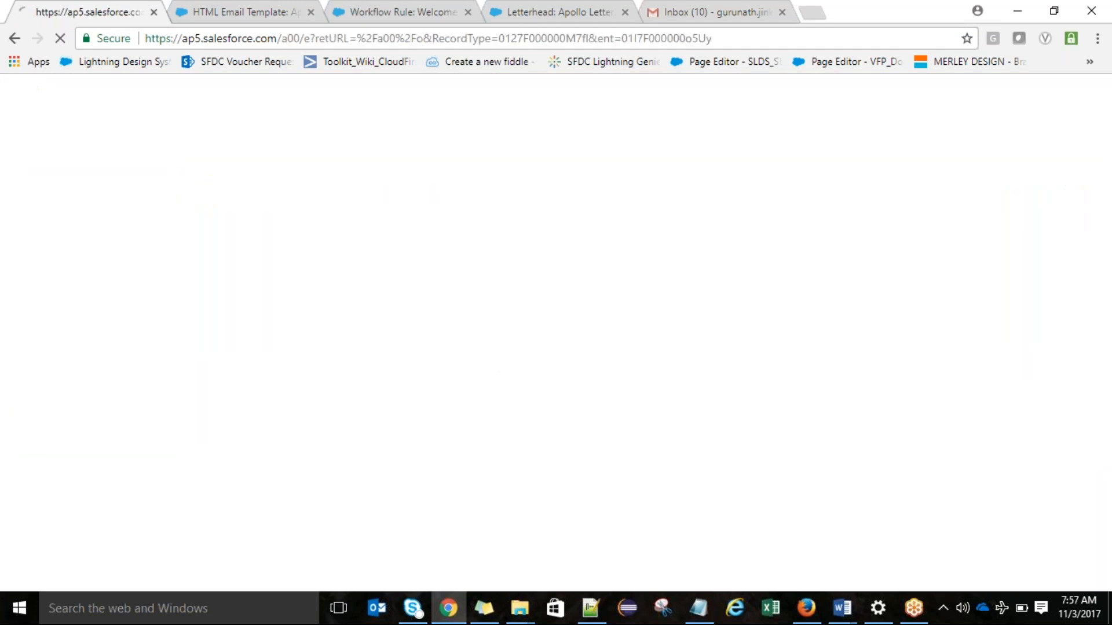
# Step: Enter "TestNewDoctor" as the new record's doctor first name
pyautogui.write('test')
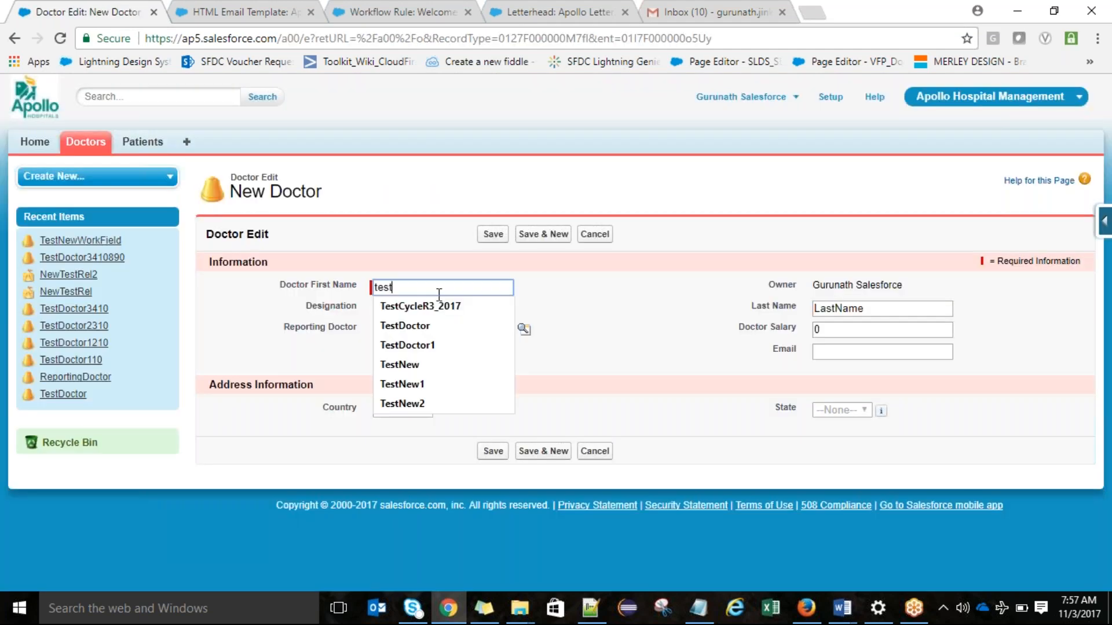
pyautogui.press('BackSpace')
pyautogui.press('BackSpace')
pyautogui.press('BackSpace')
pyautogui.press('BackSpace')
pyautogui.write('TestNew')
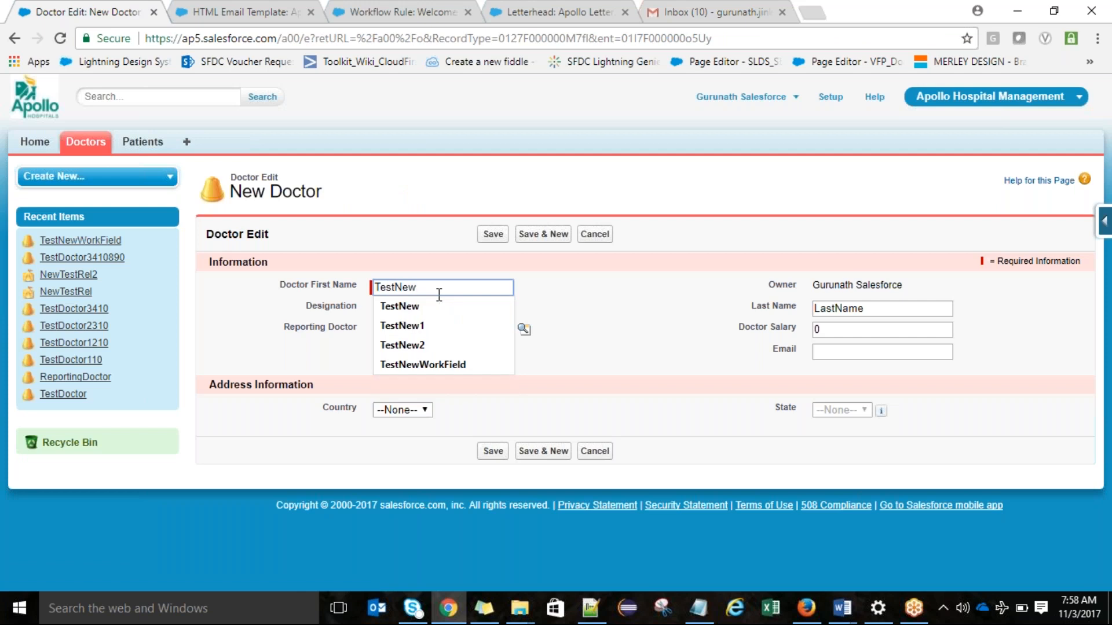
pyautogui.write('Doctor')
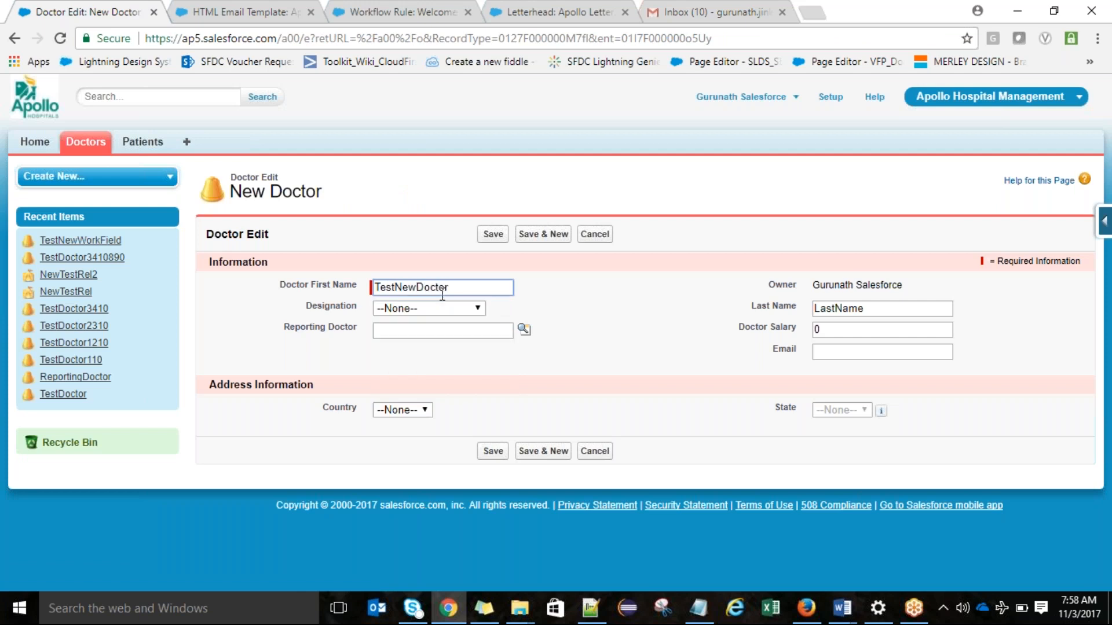
# Step: Fill in the doctor's email address and save the new doctor record
pyautogui.click(848, 353)
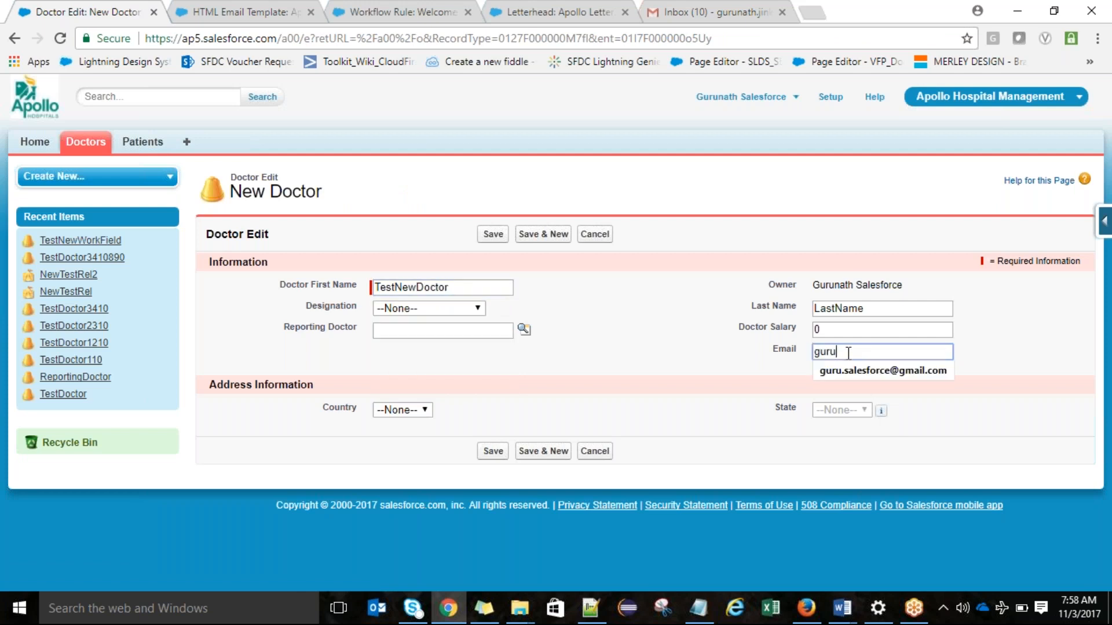
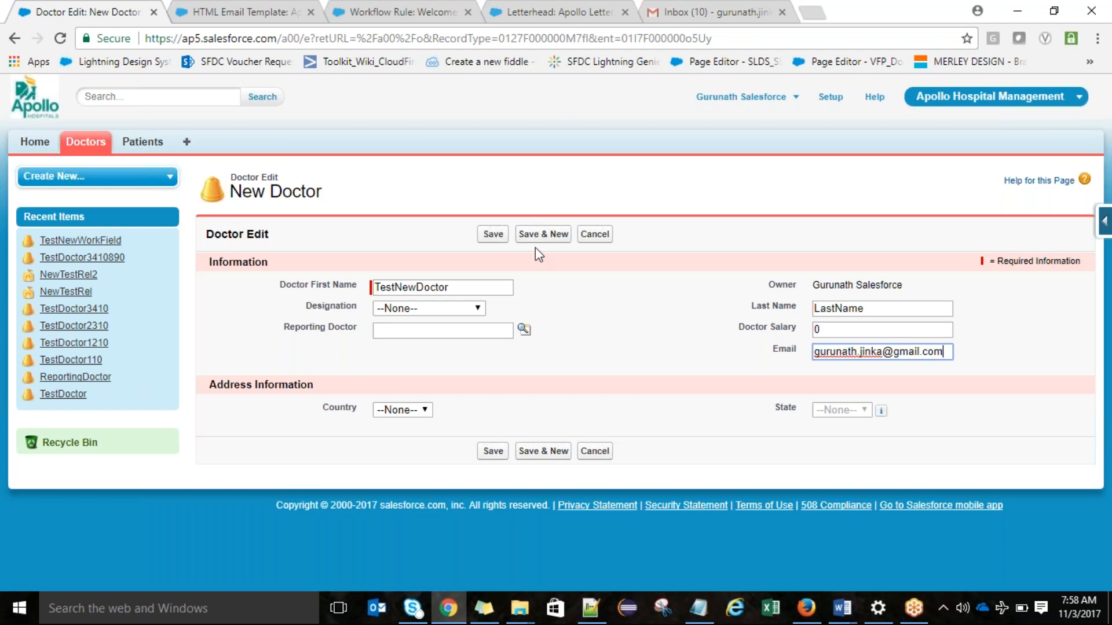
pyautogui.click(492, 234)
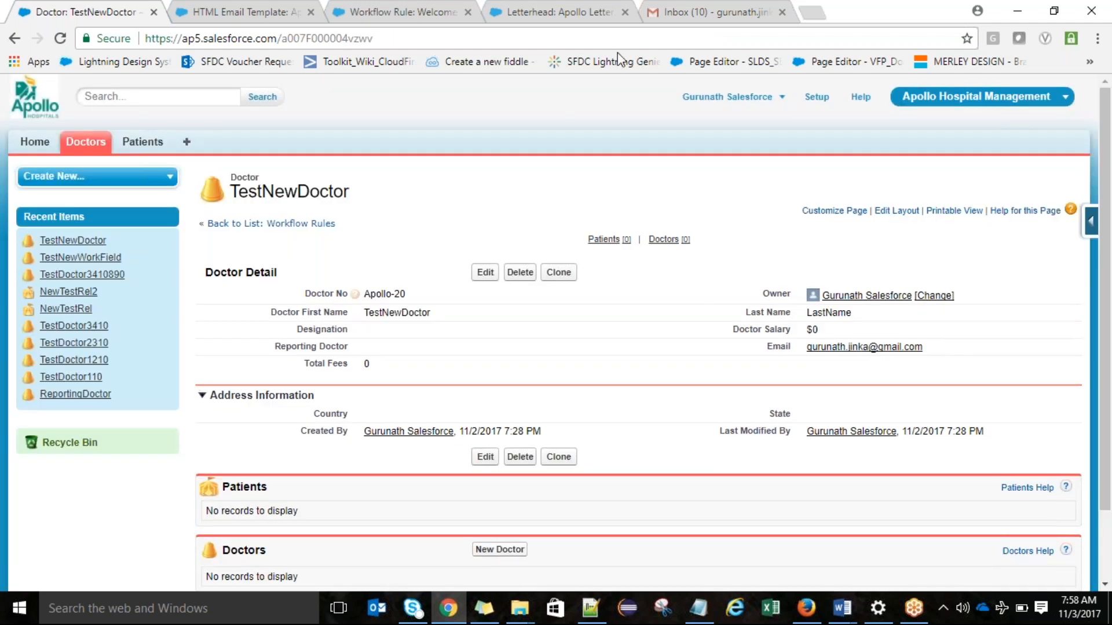
# Step: Switch to Gmail, check the doctor name in the "Welcome to Apollo Hospital Management" email and return to the inbox
pyautogui.click(683, 8)
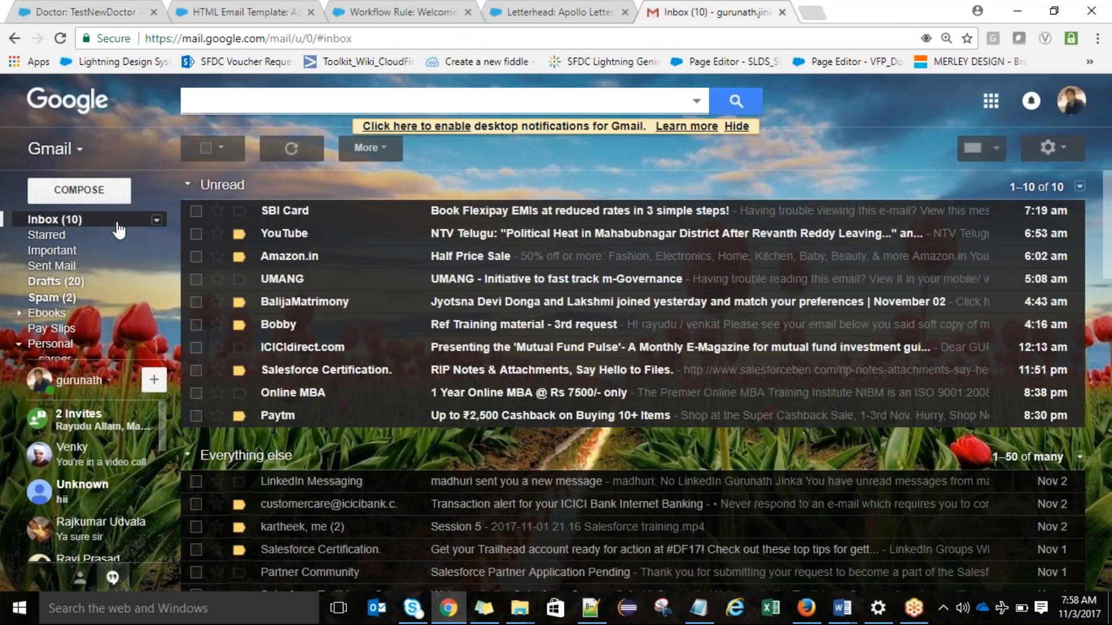
pyautogui.click(543, 213)
pyautogui.doubleClick(289, 269)
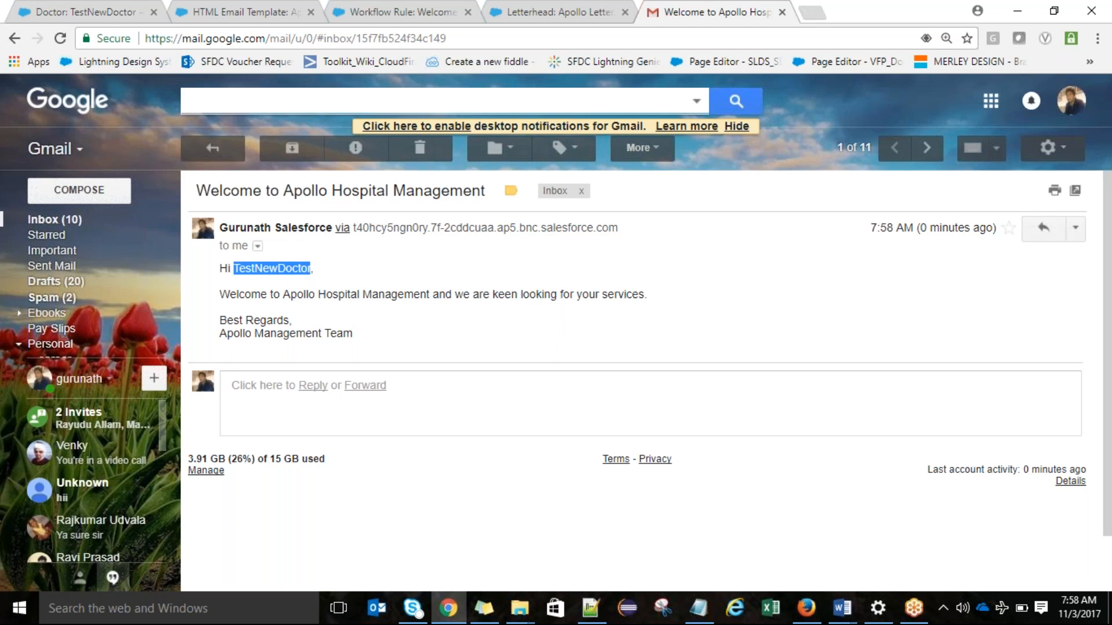
pyautogui.click(206, 154)
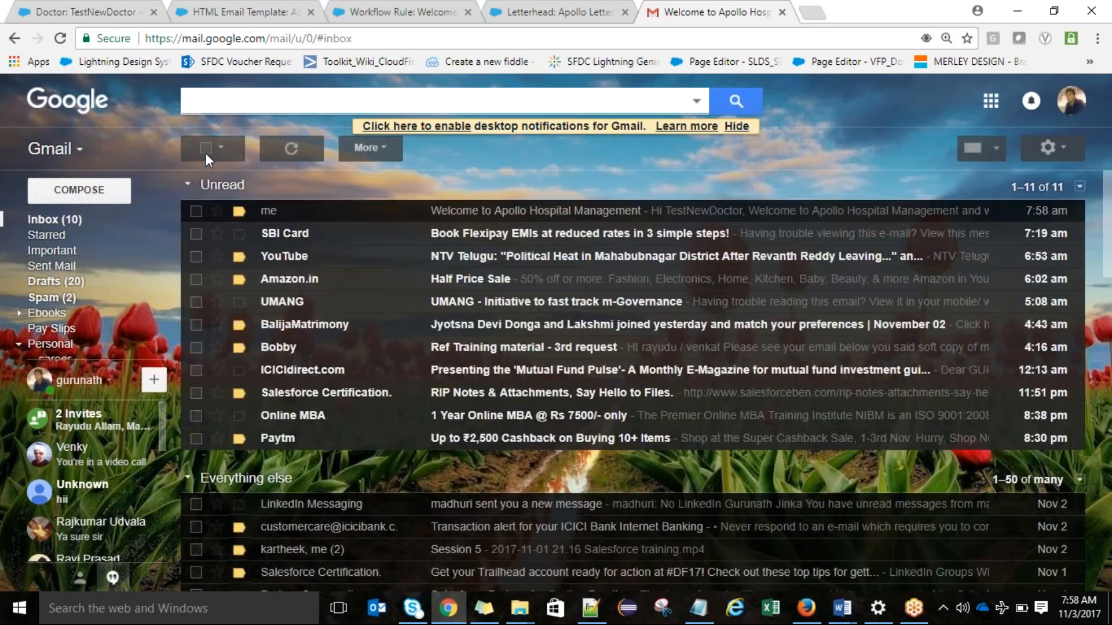
# Step: In the Welcome Email to Doctor workflow rule, change the email alert's template to "Appreciation Email to Doctor" and save the alert and rule
pyautogui.click(520, 6)
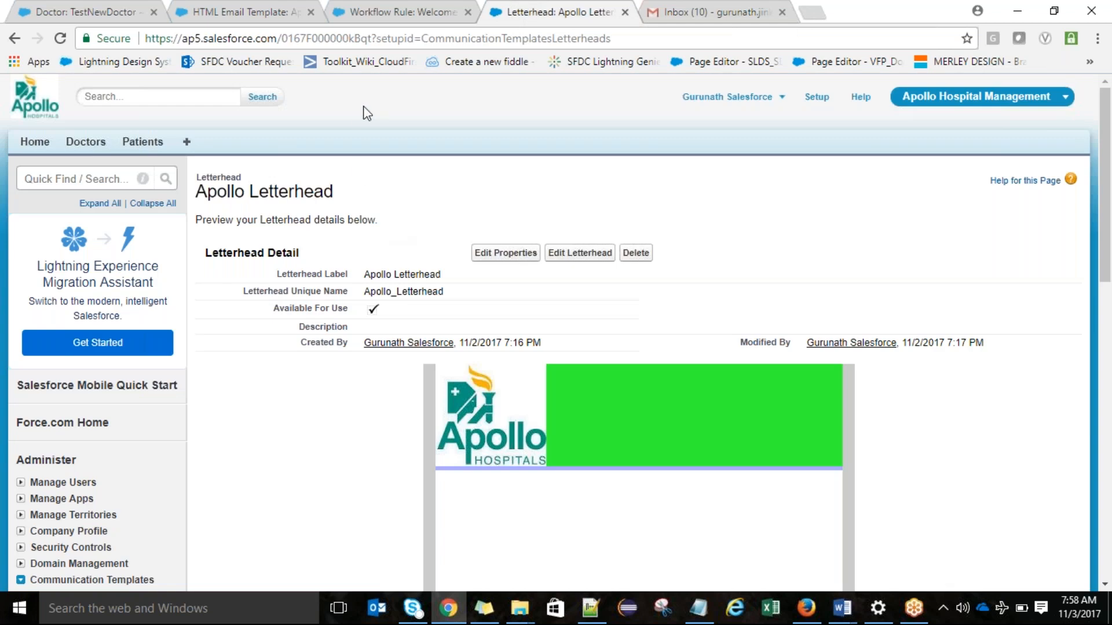
pyautogui.click(363, 8)
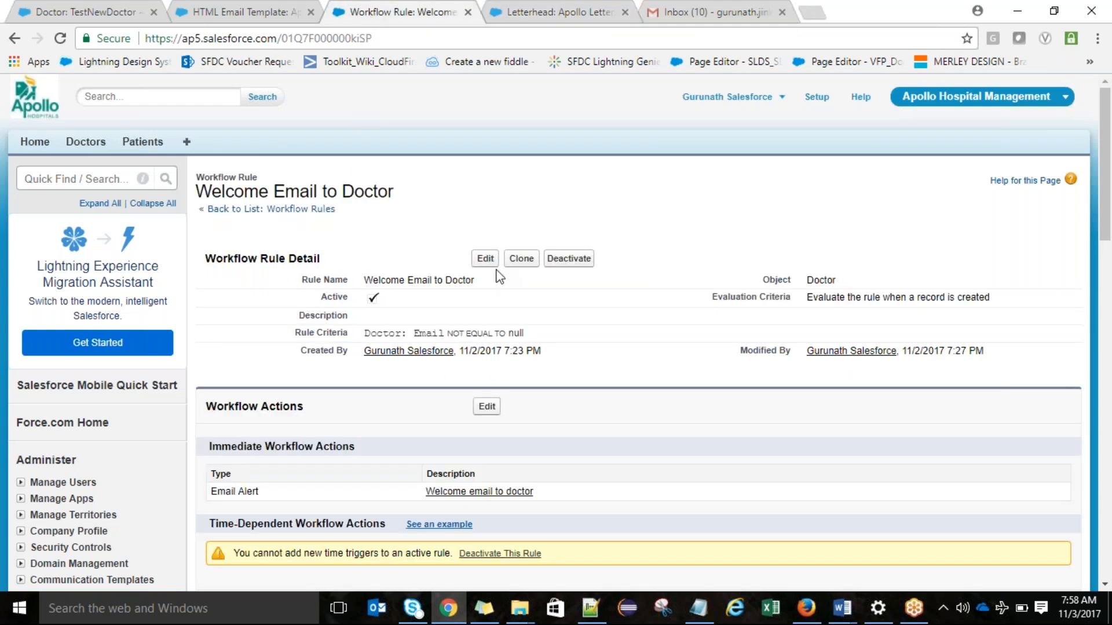
pyautogui.click(485, 408)
pyautogui.click(220, 413)
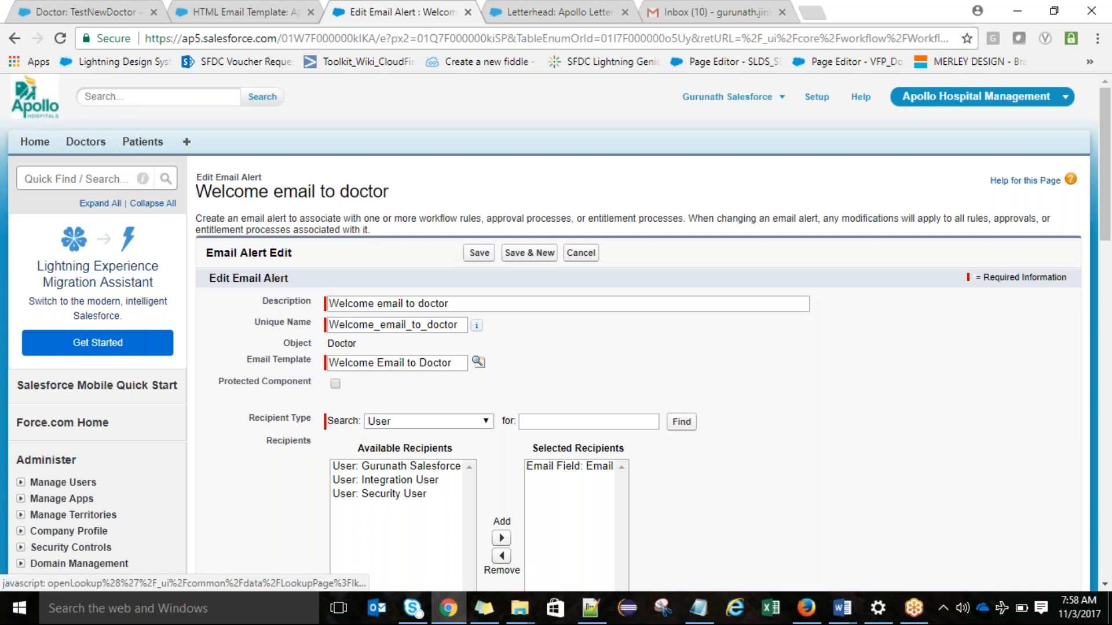
pyautogui.moveTo(457, 364); pyautogui.dragTo(181, 365)
pyautogui.press('BackSpace')
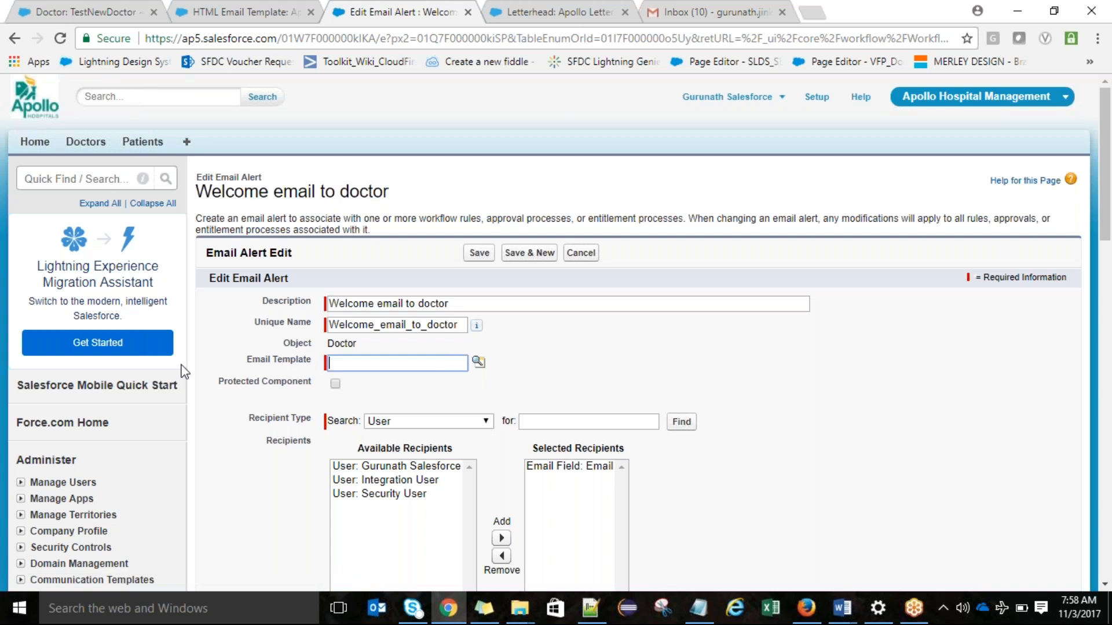
pyautogui.click(478, 362)
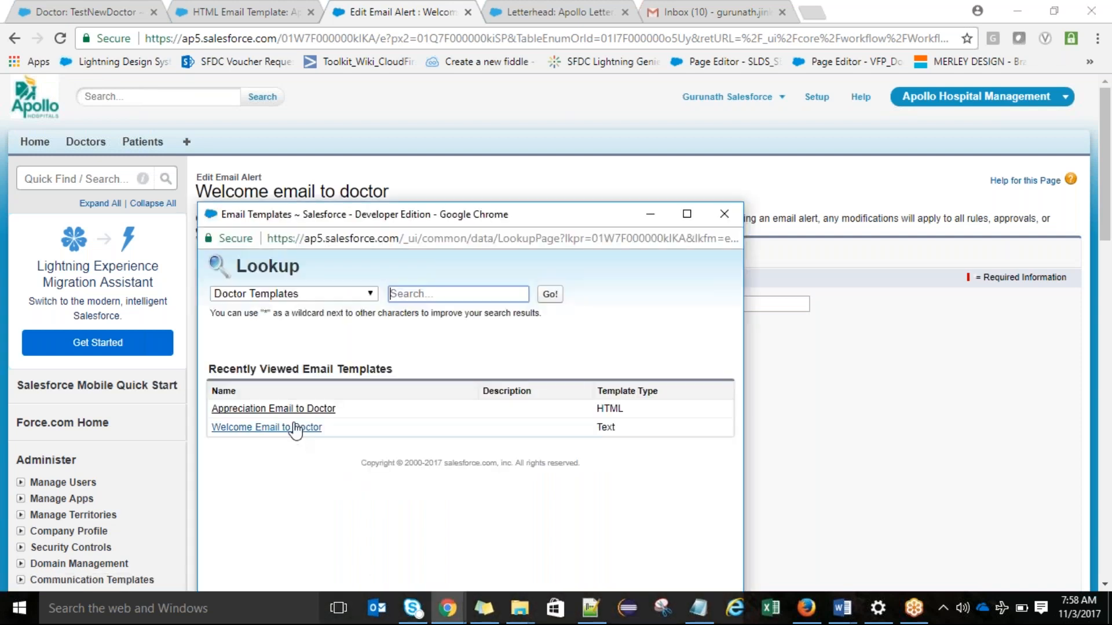
pyautogui.click(294, 410)
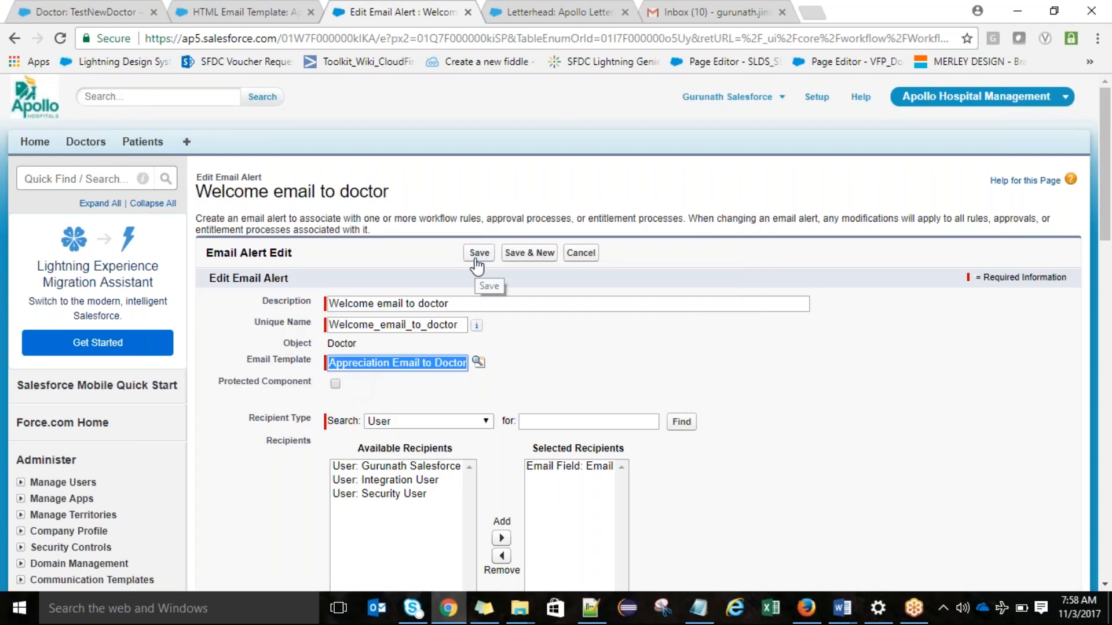
pyautogui.click(475, 259)
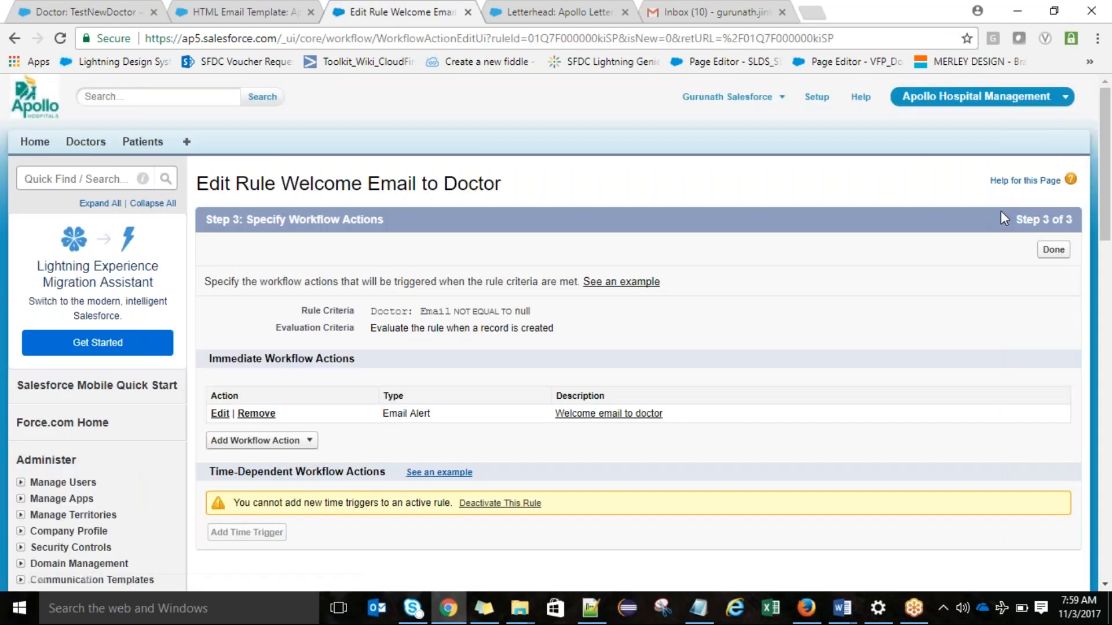
pyautogui.click(1053, 249)
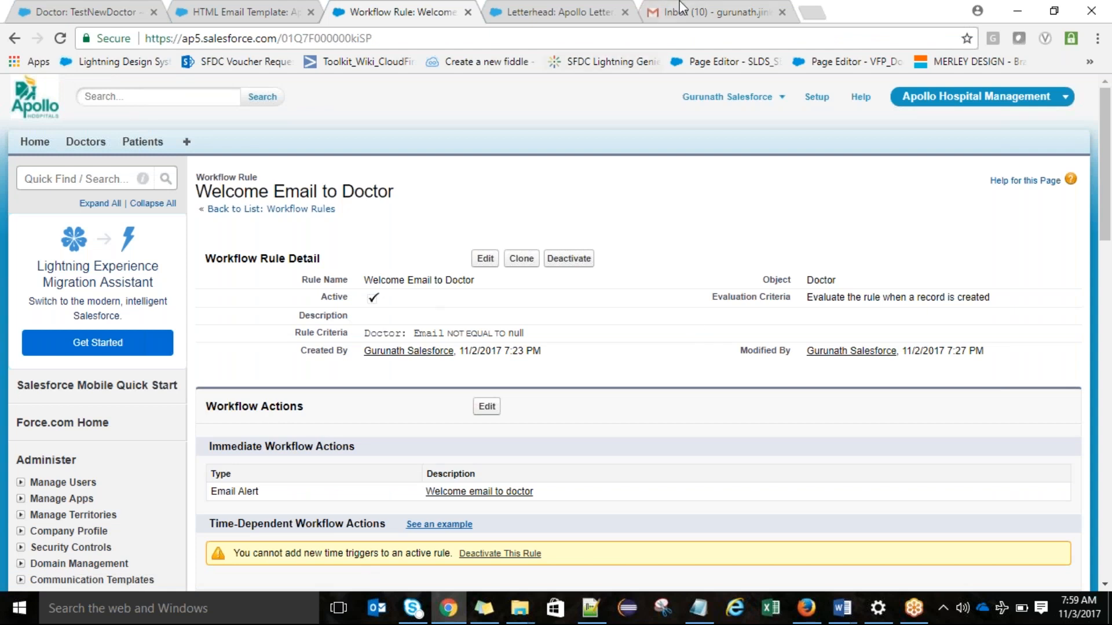
# Step: Clone the TestNewDoctor record with the first name "TestNewDoctor123" and save it
pyautogui.click(101, 9)
pyautogui.click(558, 273)
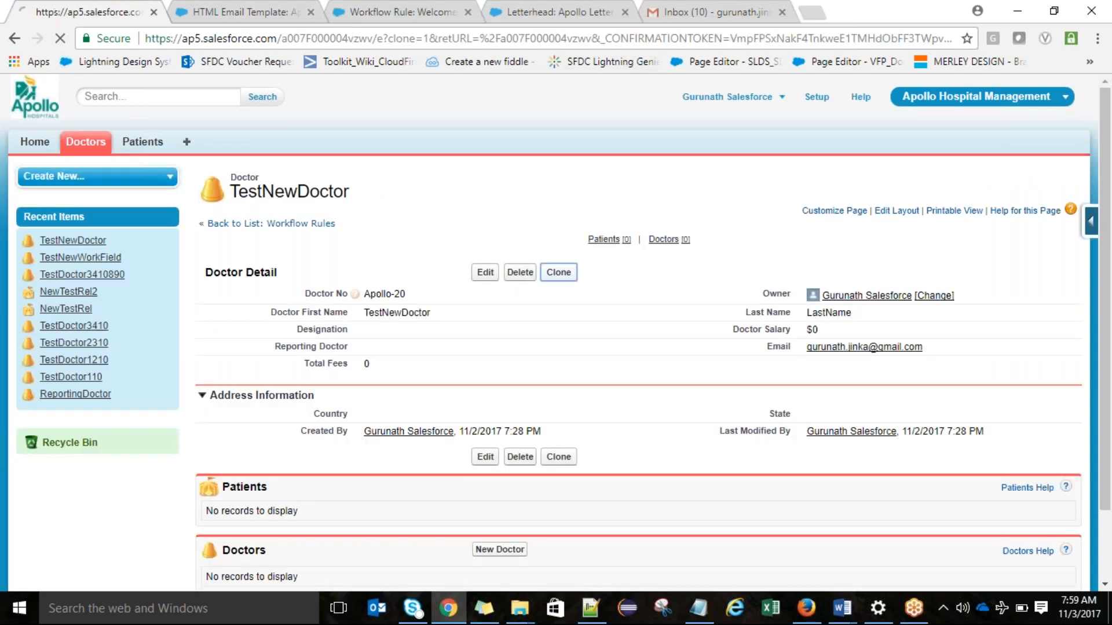
pyautogui.click(496, 285)
pyautogui.write('123')
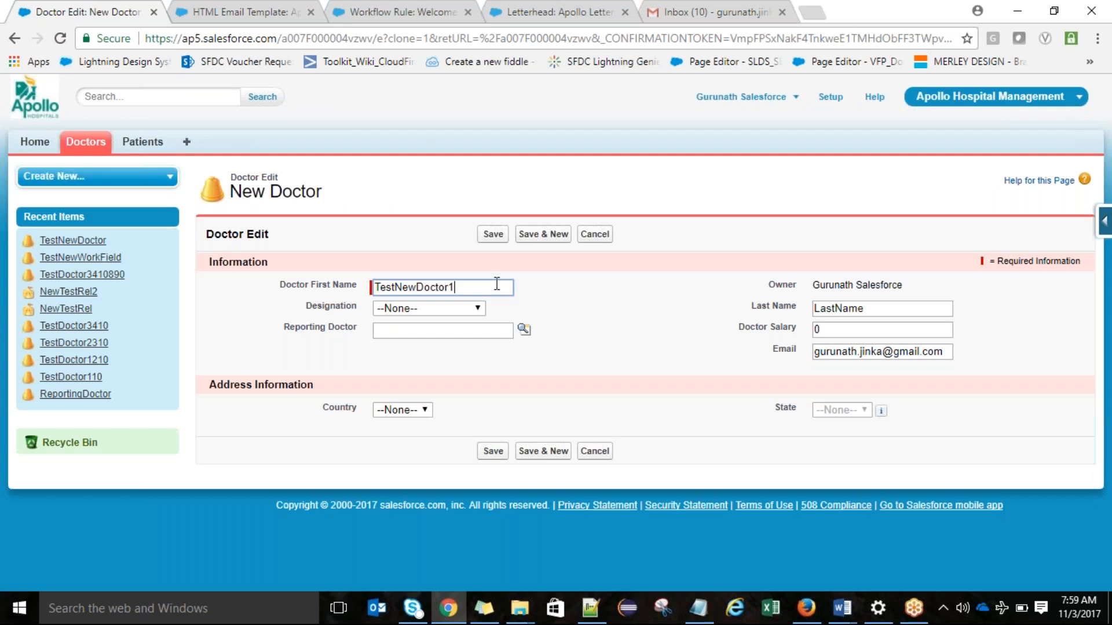
pyautogui.click(493, 233)
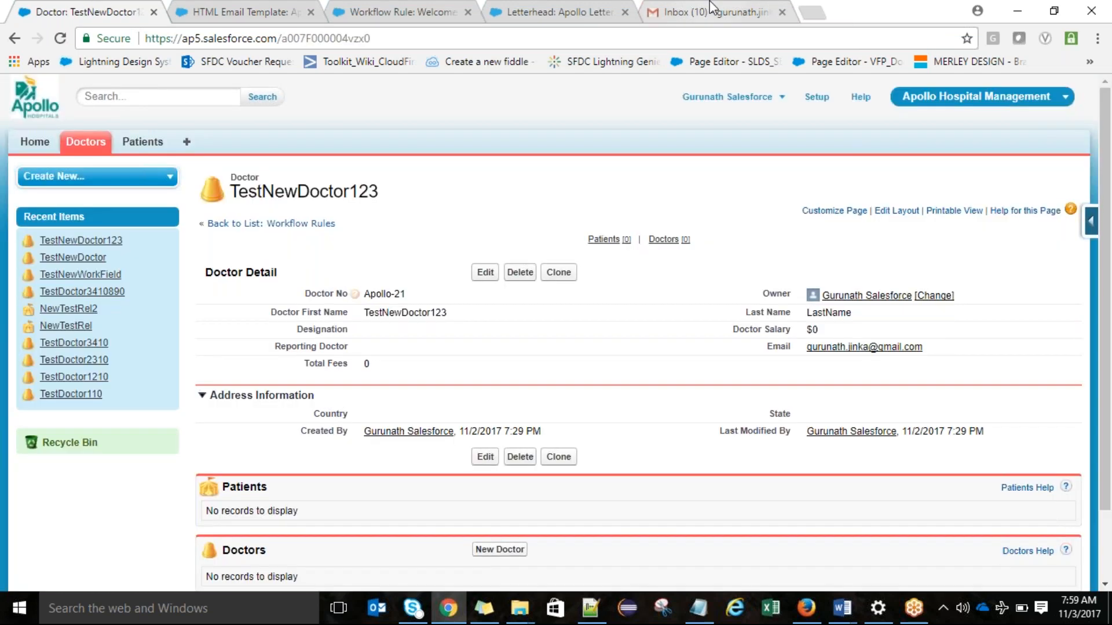
# Step: Switch to Gmail, open the new "Congrats!!!!!!!!!" email and display its images to inspect the letterhead and message
pyautogui.click(713, 11)
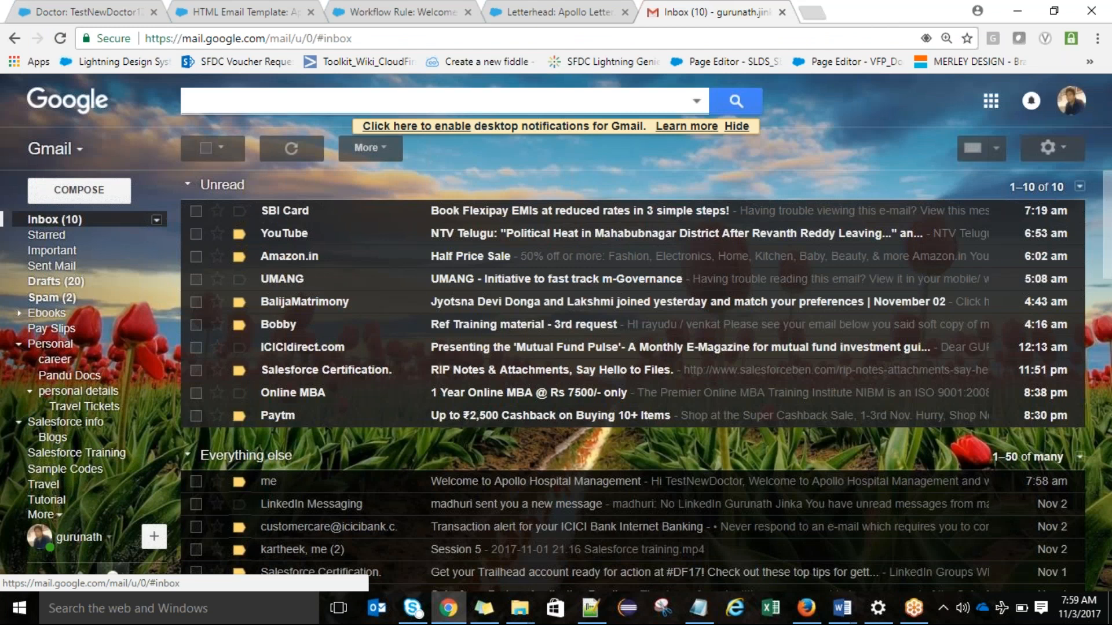
pyautogui.click(55, 219)
pyautogui.click(1045, 213)
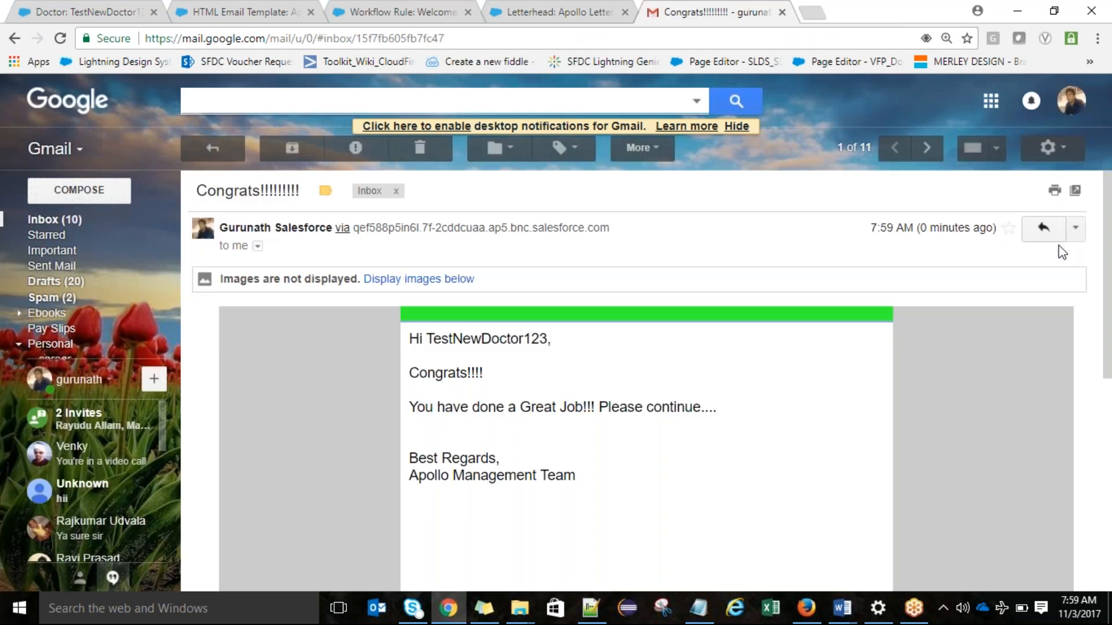
pyautogui.click(459, 282)
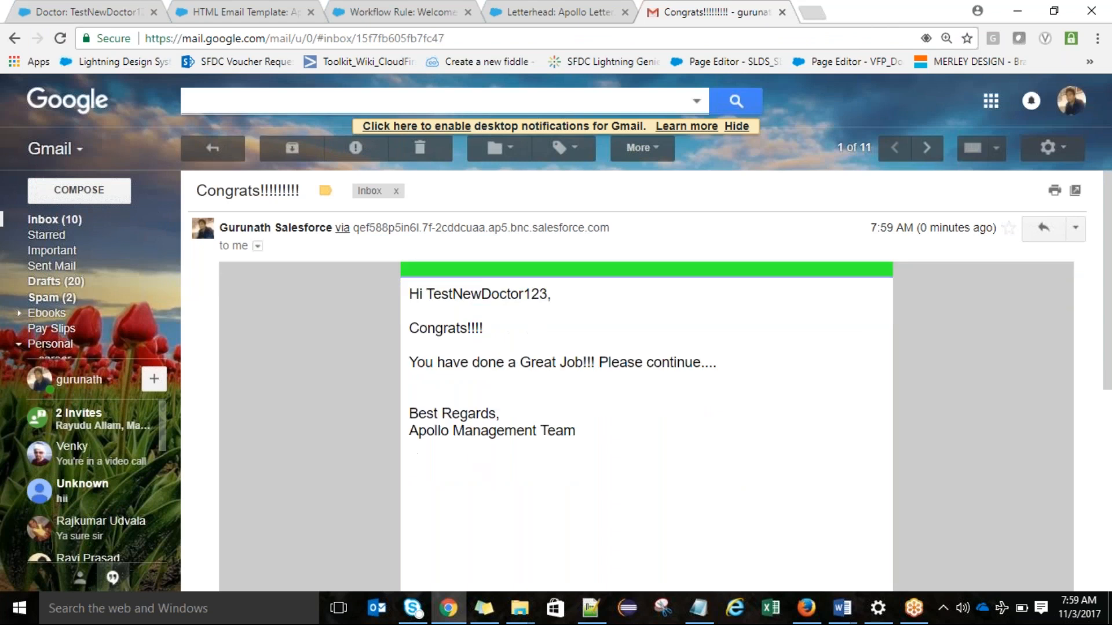
pyautogui.moveTo(1108, 302); pyautogui.dragTo(1110, 248)
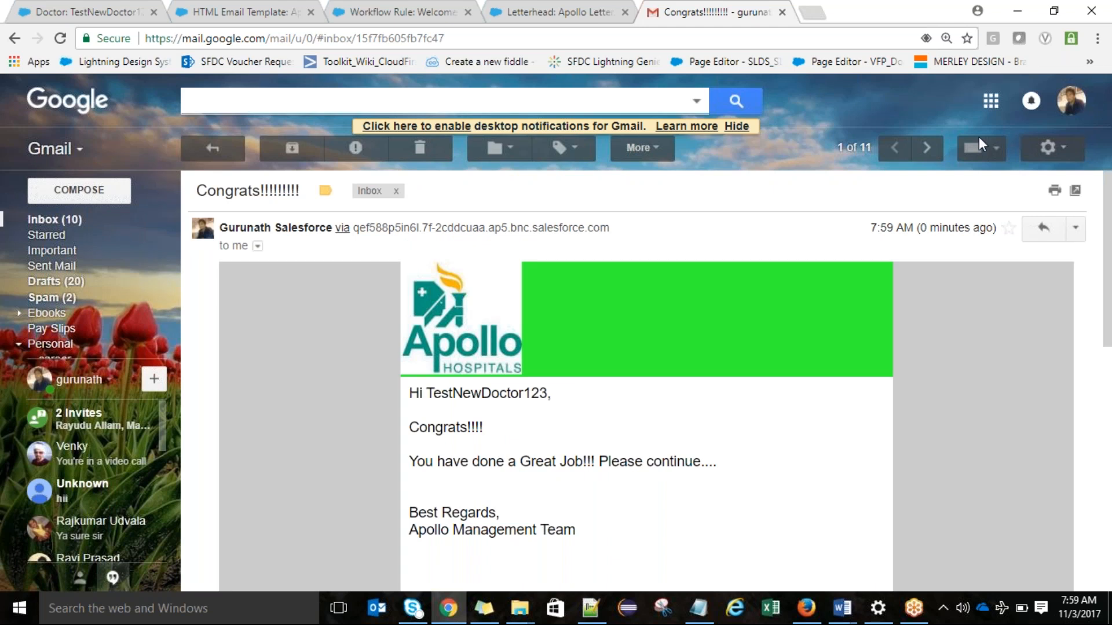
# Step: Return to Salesforce and review the Apollo Letterhead's details and preview
pyautogui.click(530, 7)
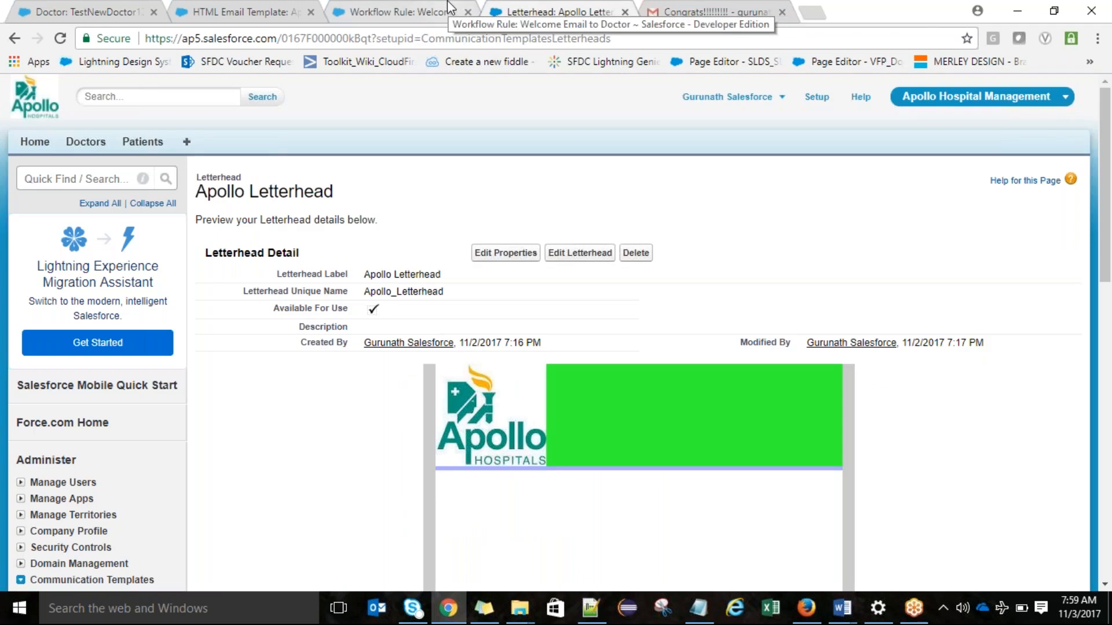
pyautogui.tripleClick(290, 193)
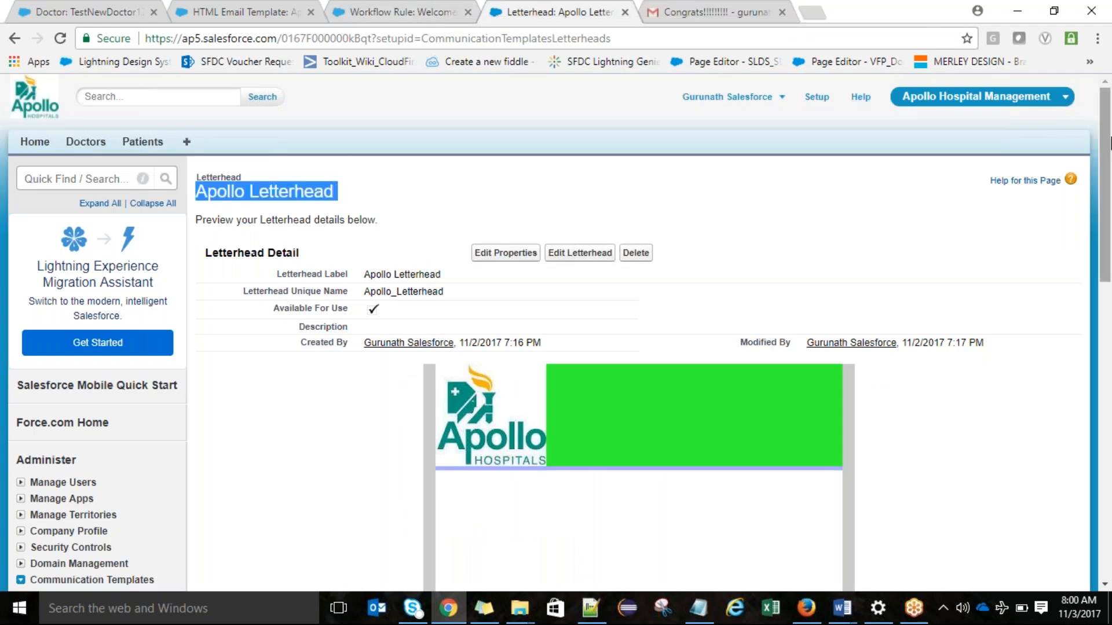
pyautogui.scroll(-1, 1110, 145)
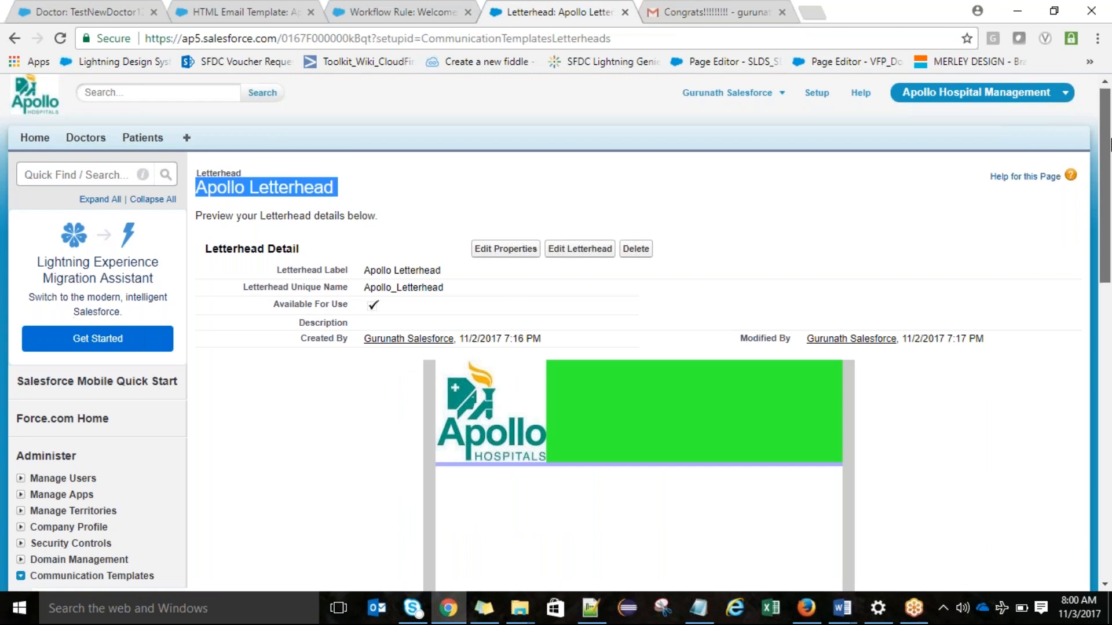
# Step: Open Workflow Rules under Workflow & Approvals in a new browser tab and continue past the introduction to the rules list
pyautogui.moveTo(1110, 144); pyautogui.dragTo(1072, 310)
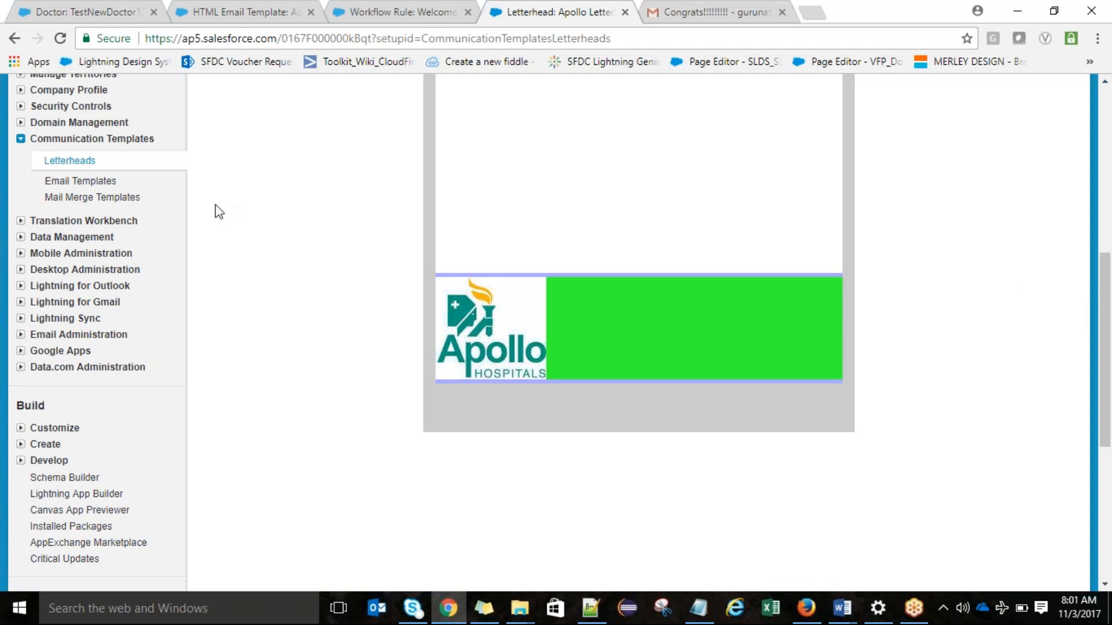
pyautogui.click(21, 139)
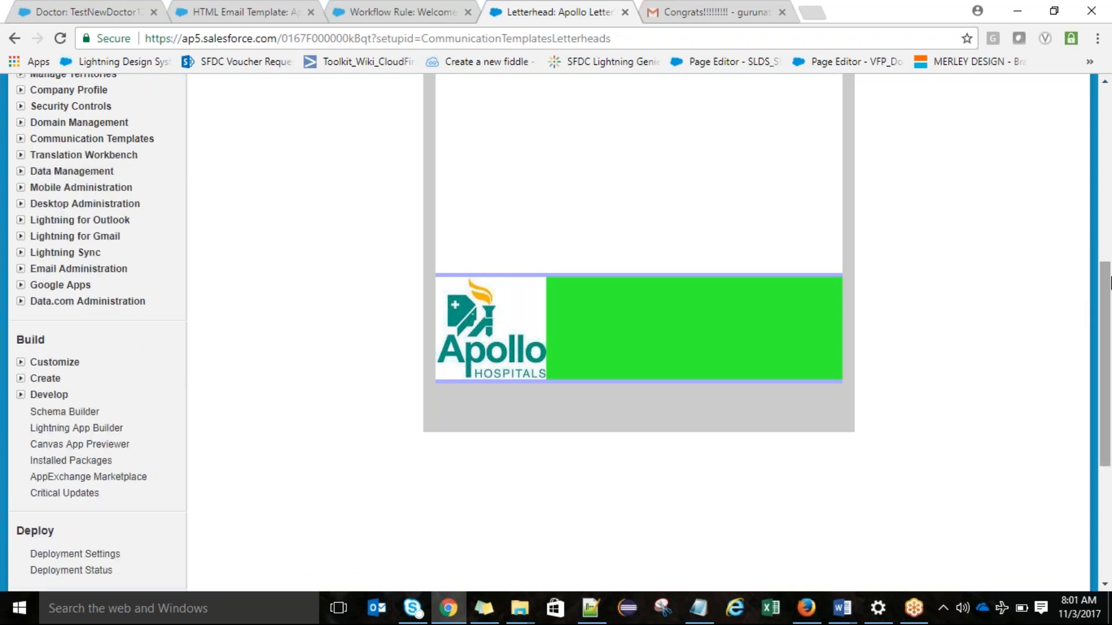
pyautogui.scroll(-3, 556, 261)
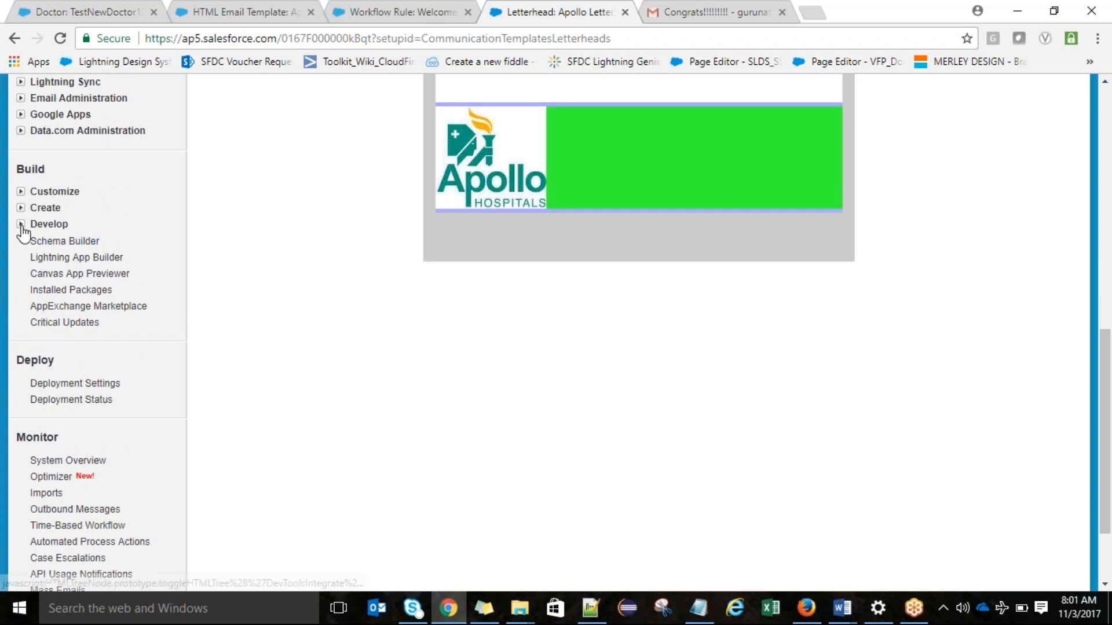
pyautogui.click(20, 208)
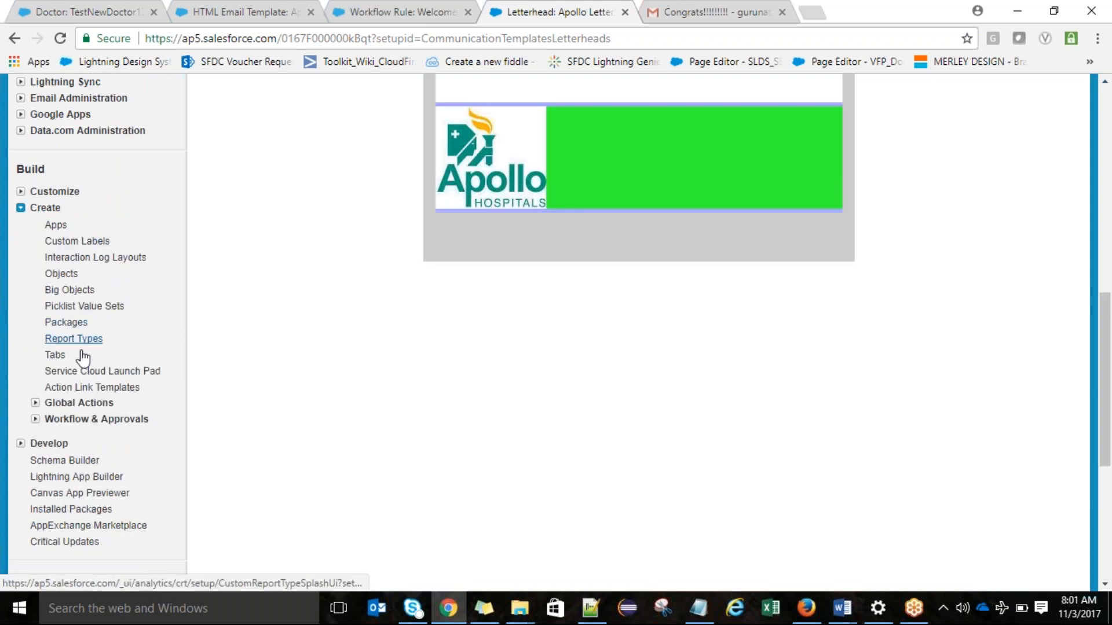
pyautogui.click(35, 419)
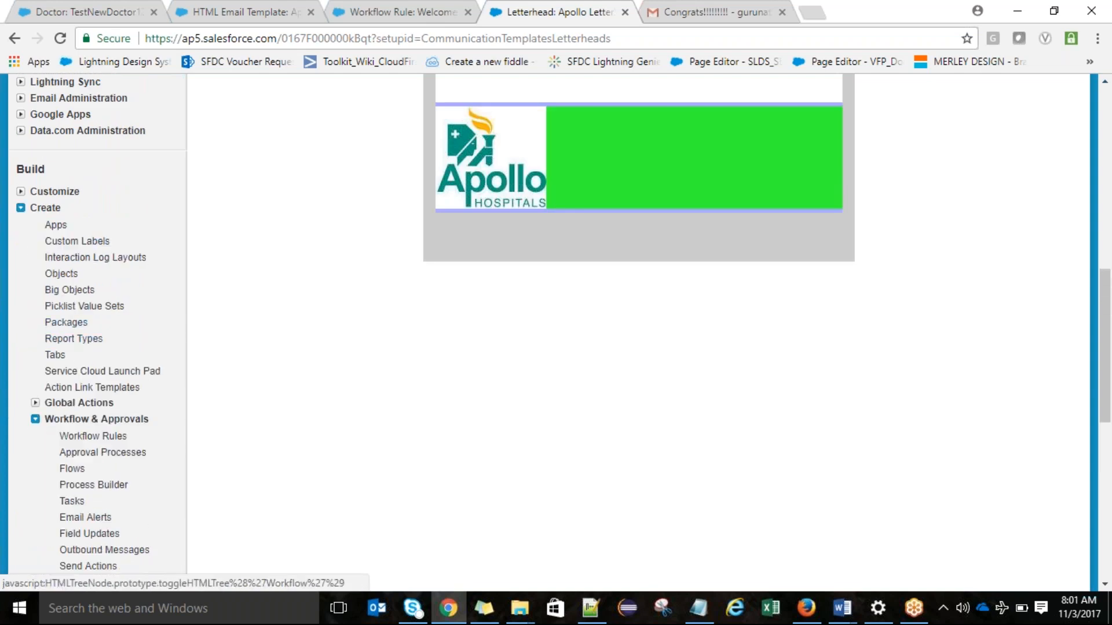
pyautogui.keyDown('ctrl'); pyautogui.click(90, 445); pyautogui.keyUp('ctrl')
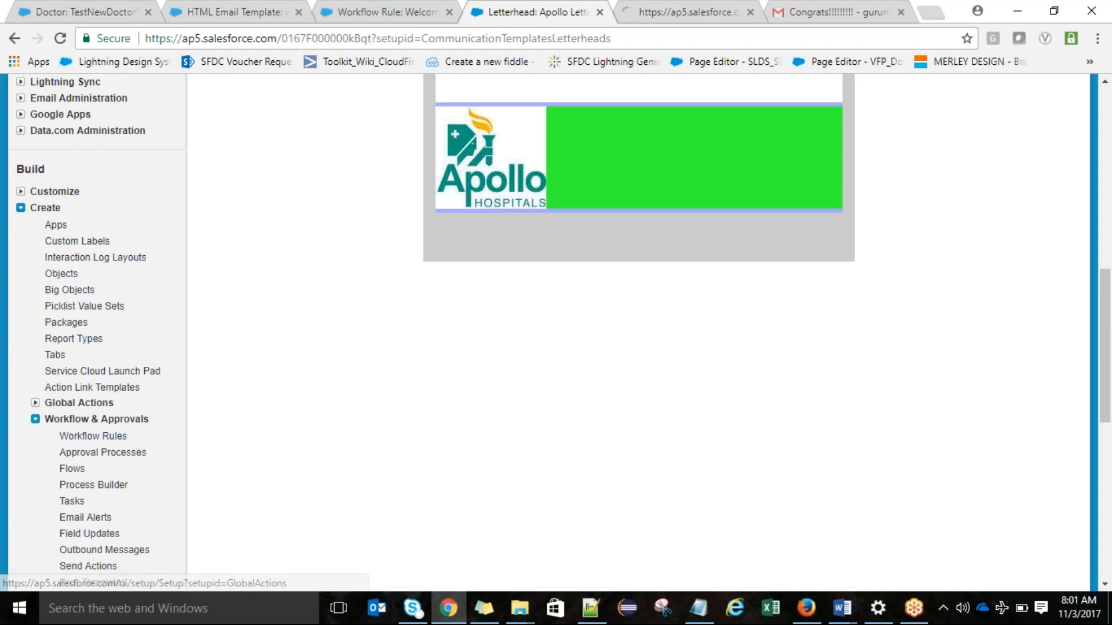
pyautogui.click(683, 12)
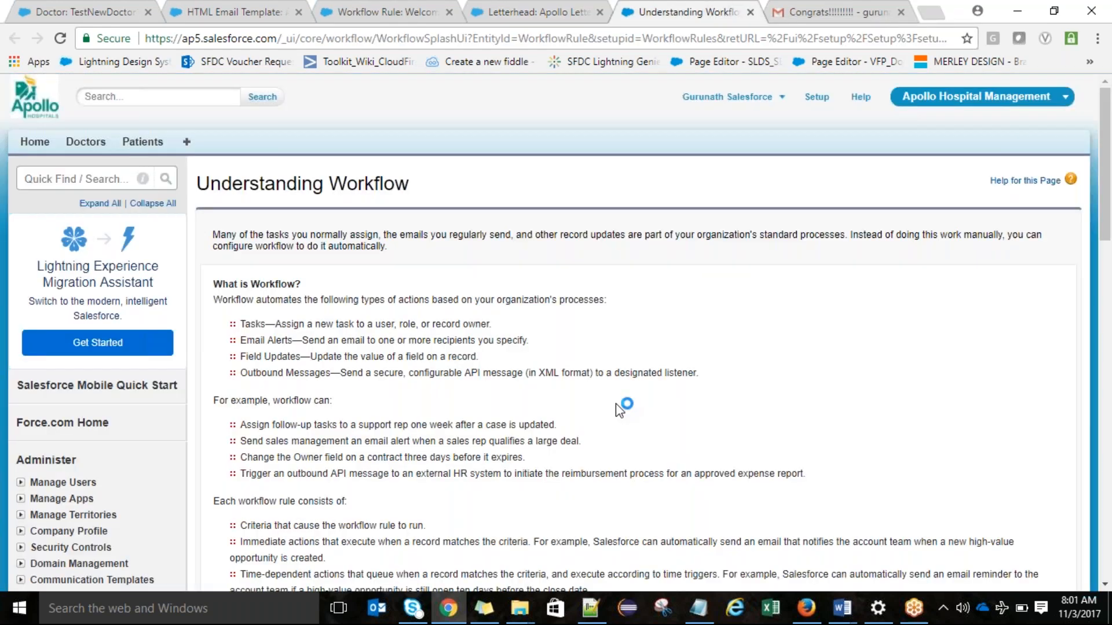
pyautogui.moveTo(1103, 194); pyautogui.dragTo(1098, 322)
pyautogui.click(237, 207)
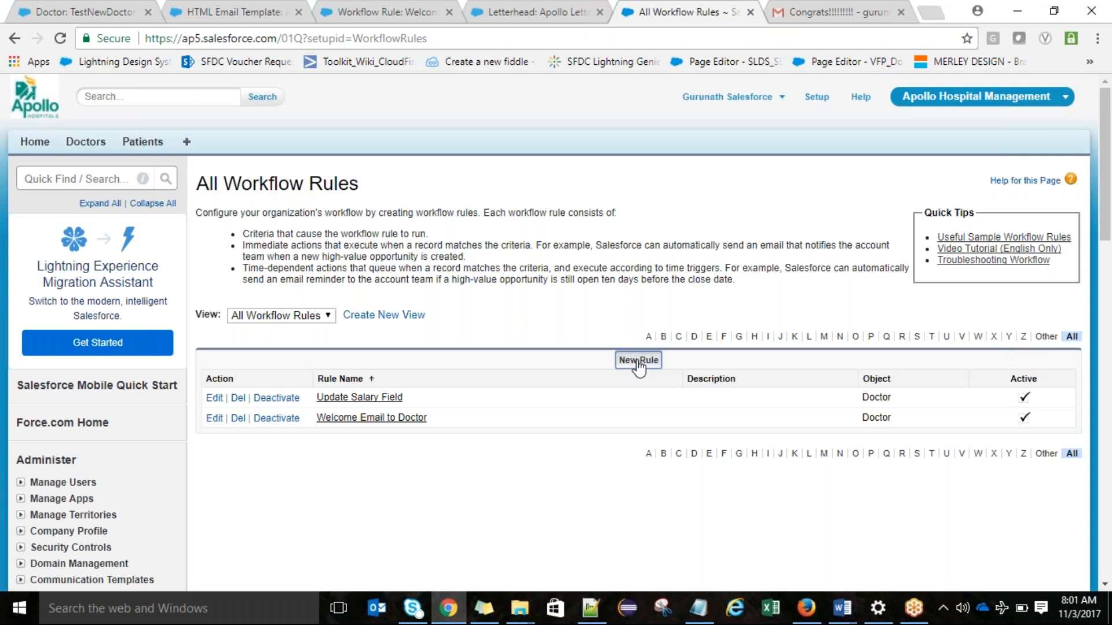
# Step: Start a new workflow rule on the Doctor object
pyautogui.click(638, 361)
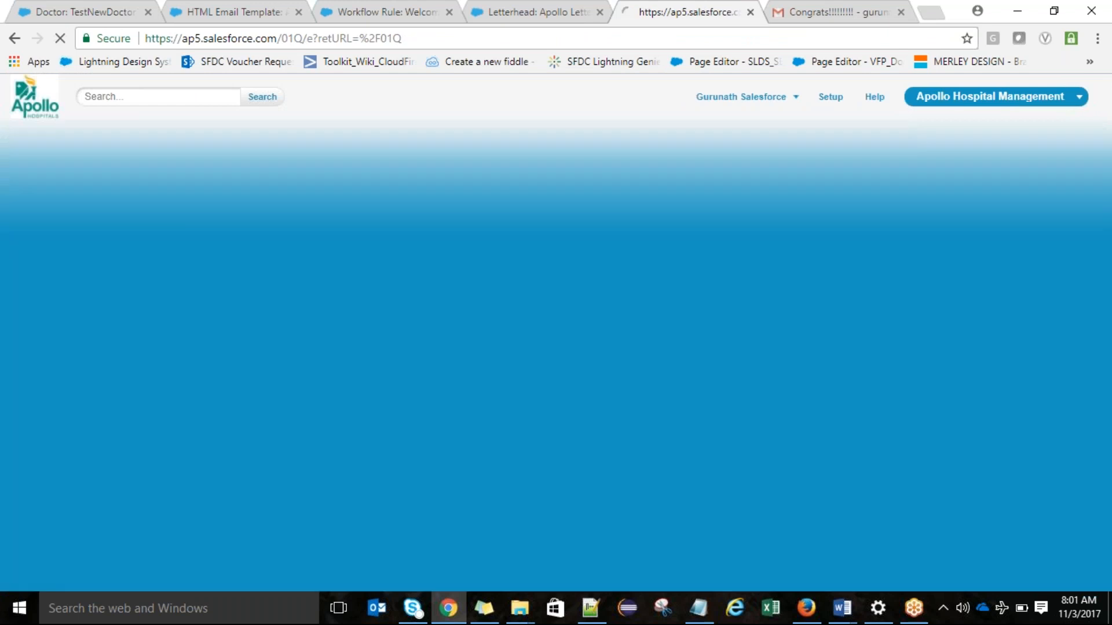
pyautogui.click(526, 331)
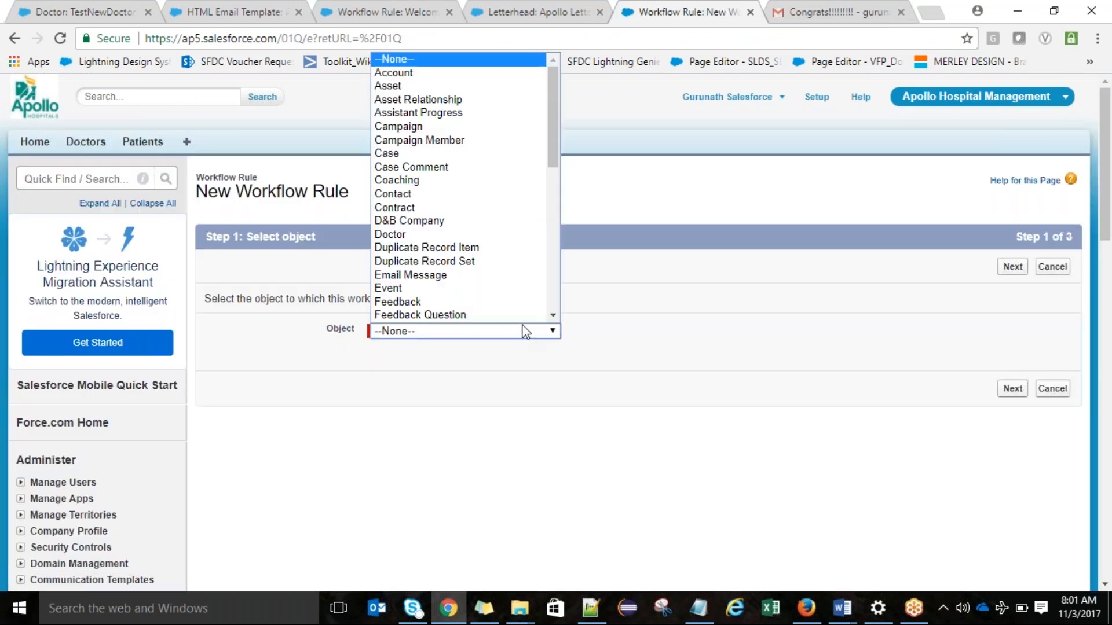
pyautogui.click(463, 234)
pyautogui.click(1015, 267)
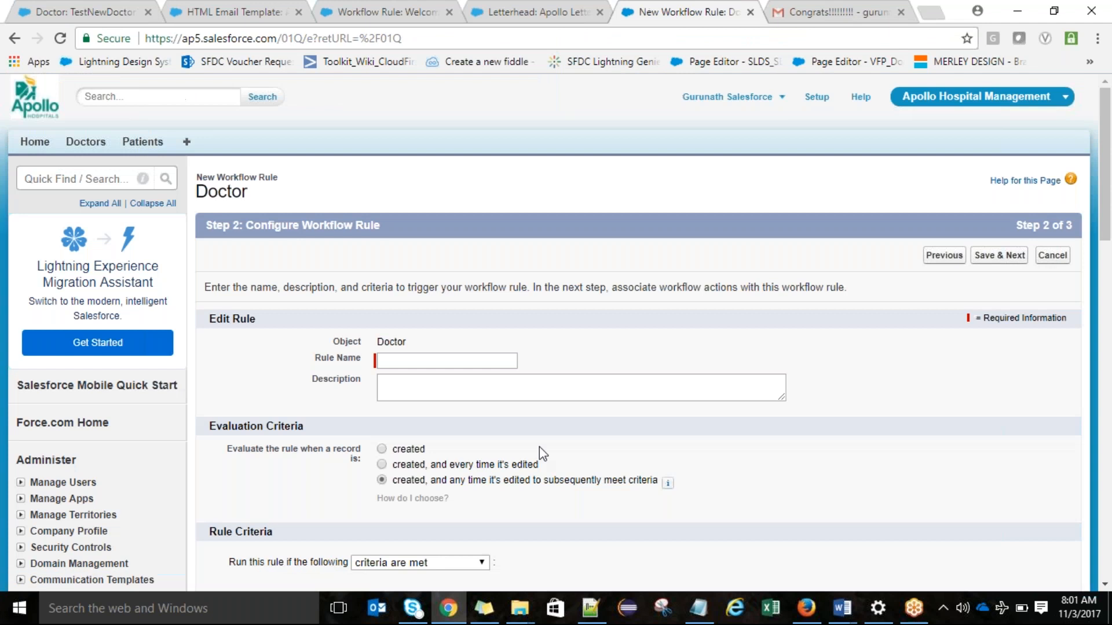
# Step: Set the rule to evaluate when a record is created and name it "Send Information to external System"
pyautogui.click(410, 450)
pyautogui.click(422, 361)
pyautogui.write('S')
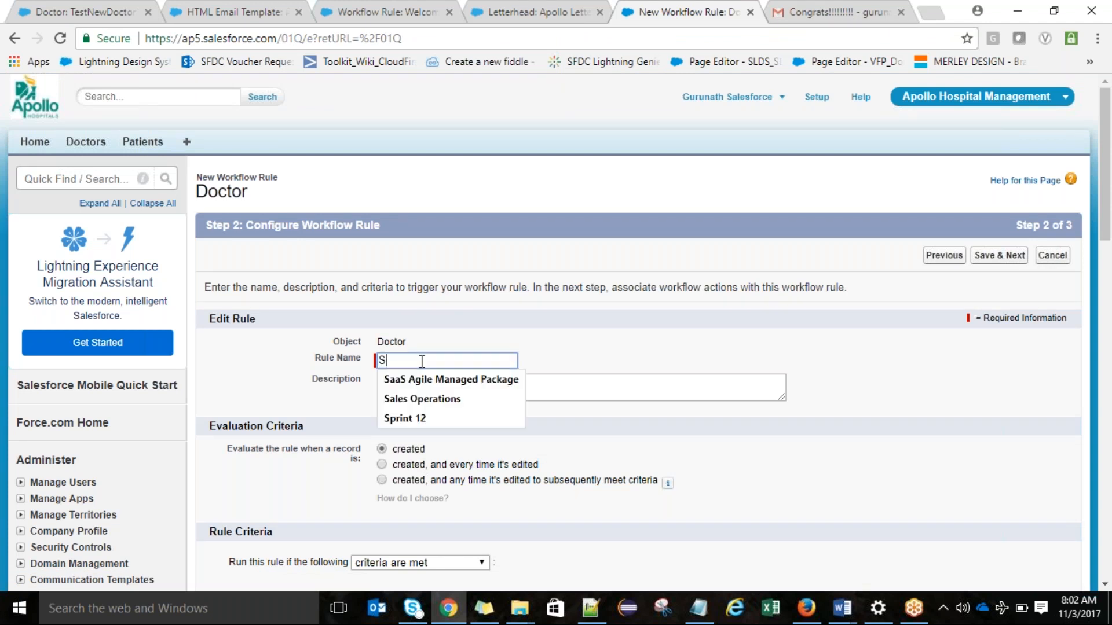
pyautogui.write('end Imfo')
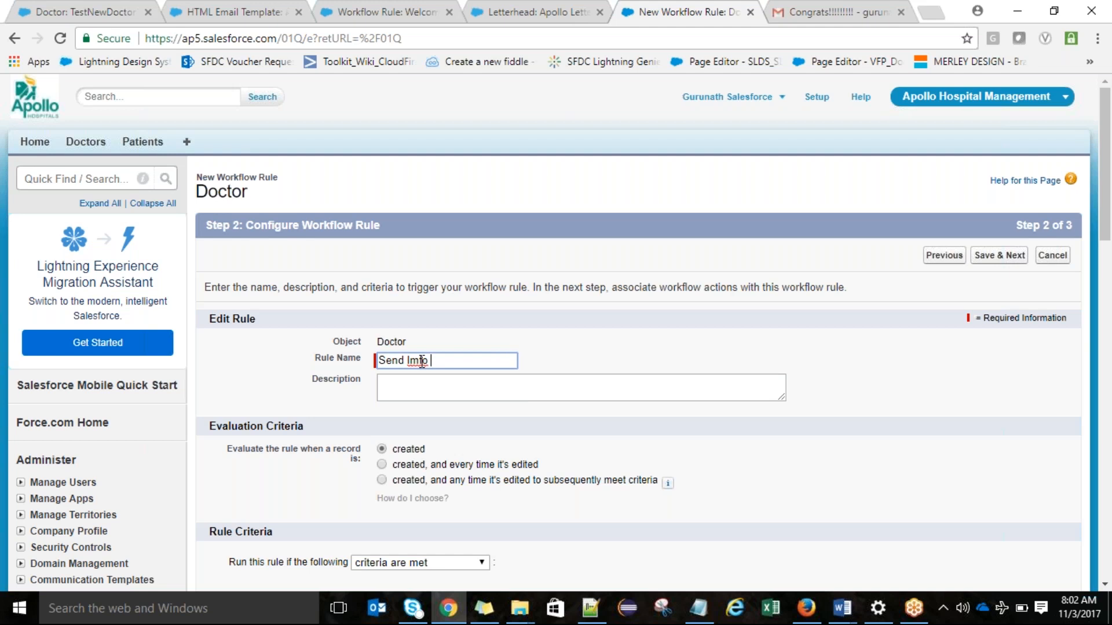
pyautogui.press('BackSpace')
pyautogui.press('BackSpace')
pyautogui.press('BackSpace')
pyautogui.press('BackSpace')
pyautogui.write('nformation to external Syste')
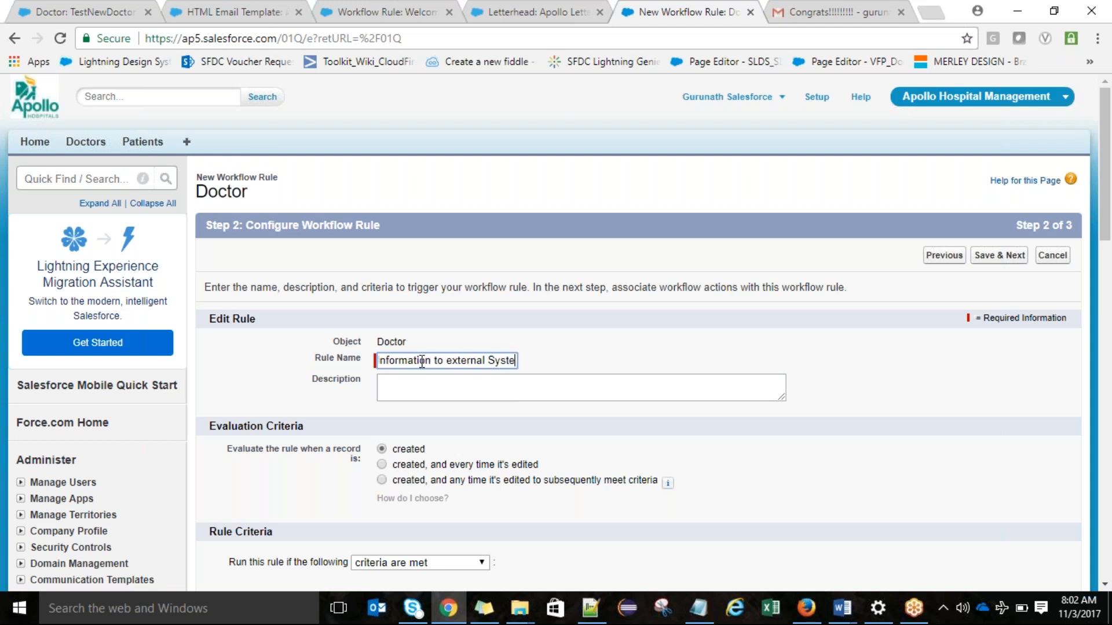
pyautogui.write('m')
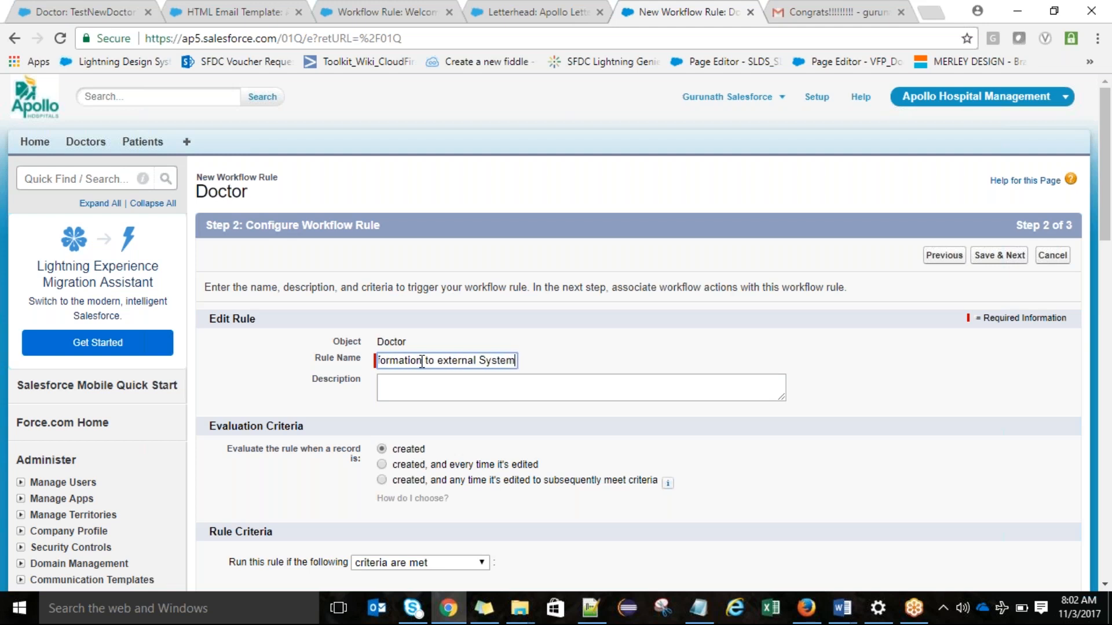
pyautogui.click(439, 397)
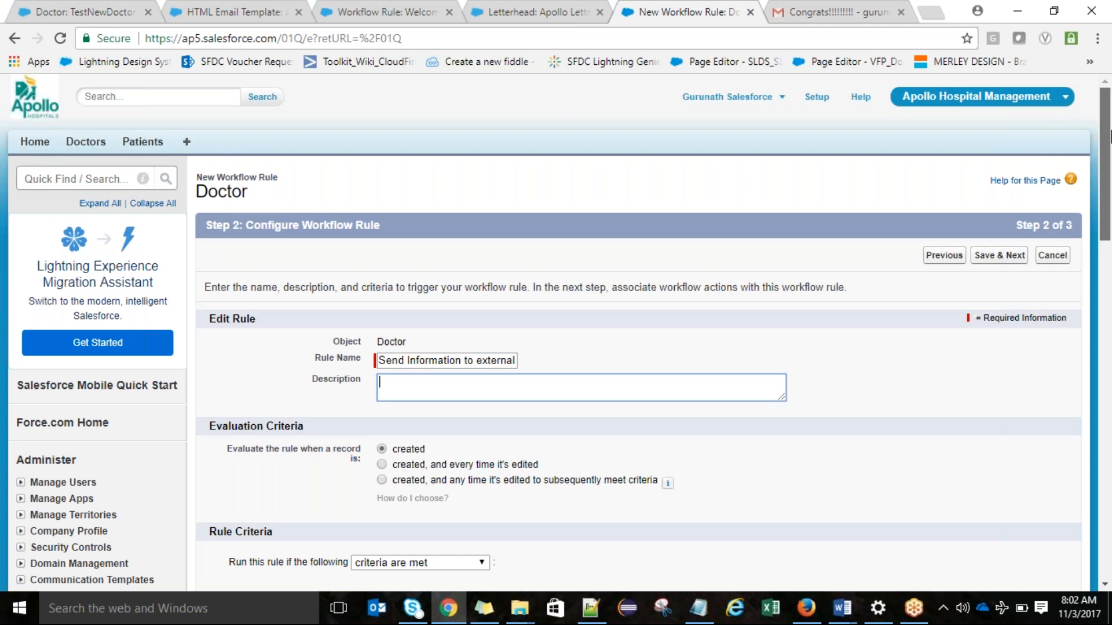
# Step: Set the rule criteria to Doctor First Name not equal to a blank value and save the rule
pyautogui.scroll(-5, 1110, 137)
pyautogui.click(474, 328)
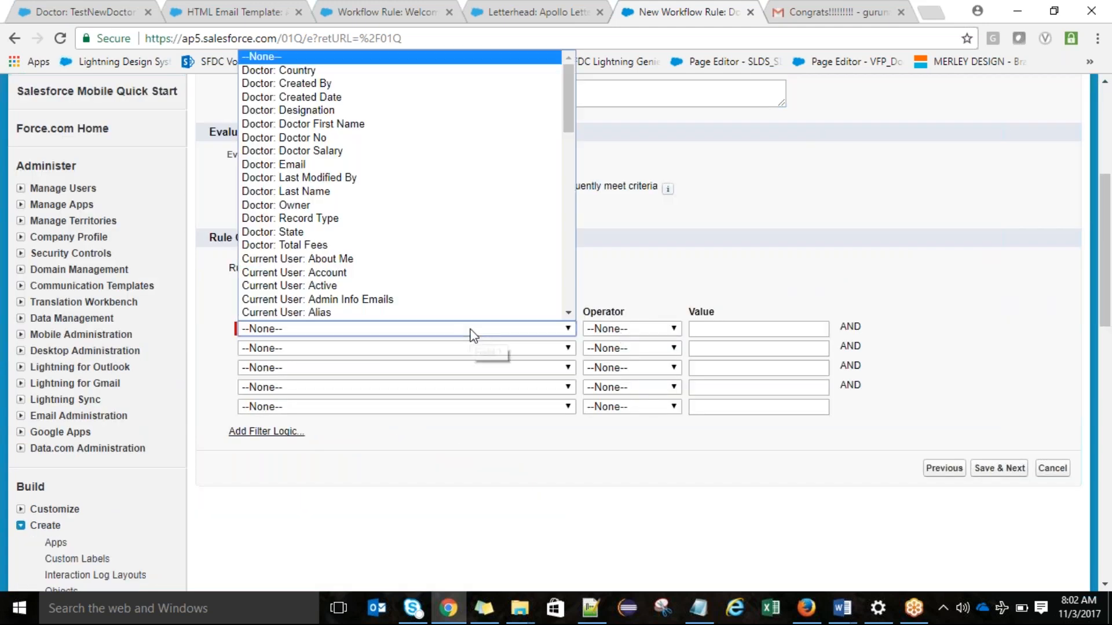
pyautogui.click(375, 128)
pyautogui.click(646, 328)
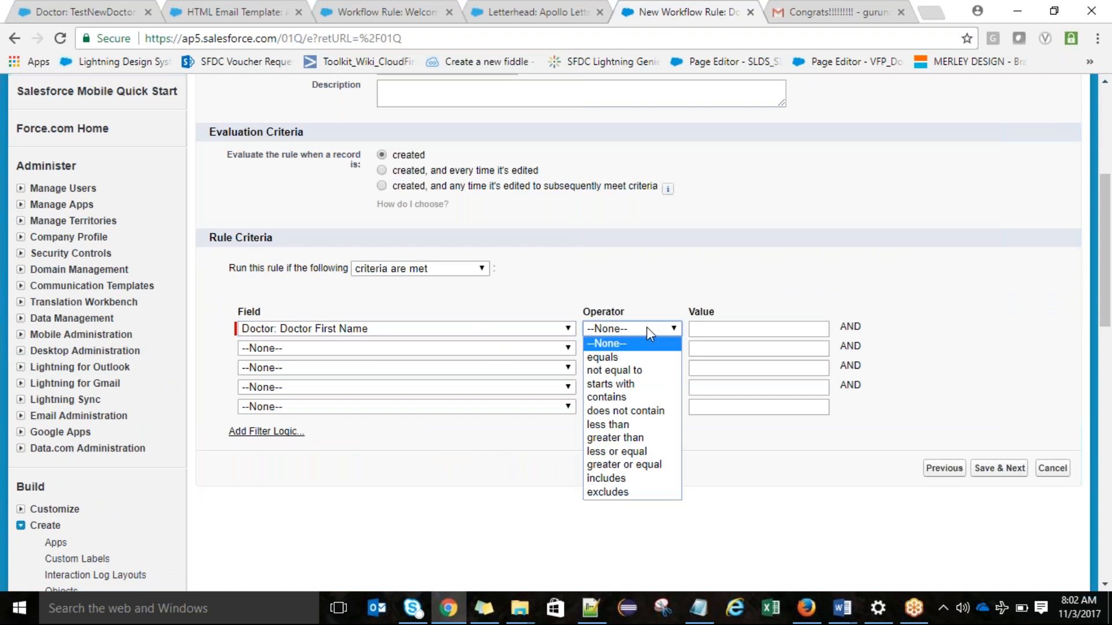
pyautogui.click(637, 371)
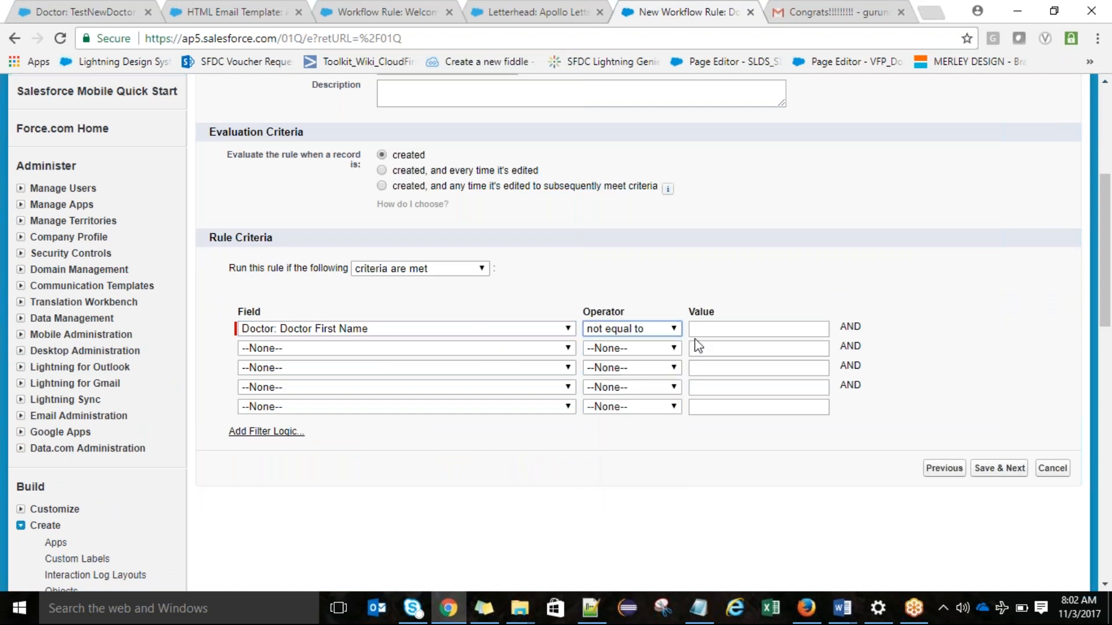
pyautogui.click(991, 471)
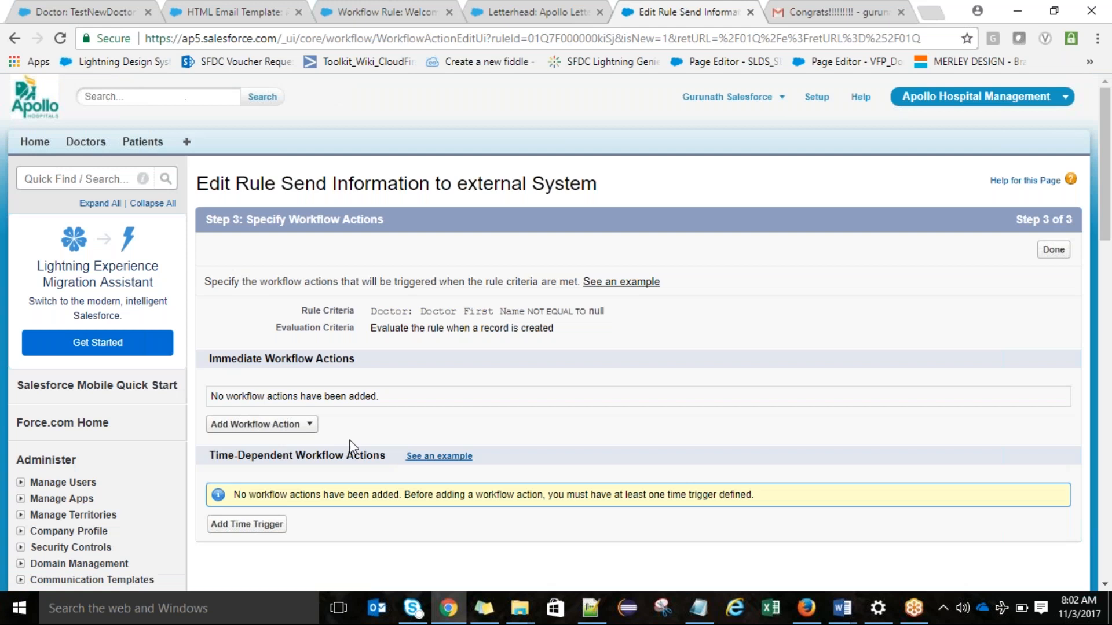
# Step: Start a new outbound message as an immediate workflow action and review its Unique Name and Endpoint URL fields
pyautogui.click(314, 429)
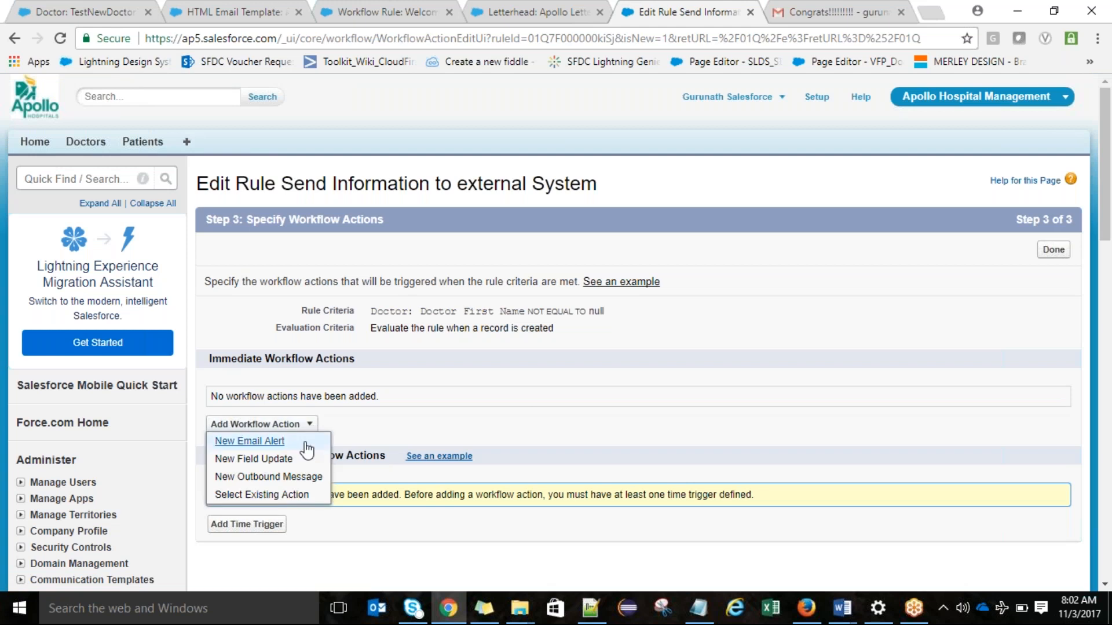
pyautogui.click(290, 485)
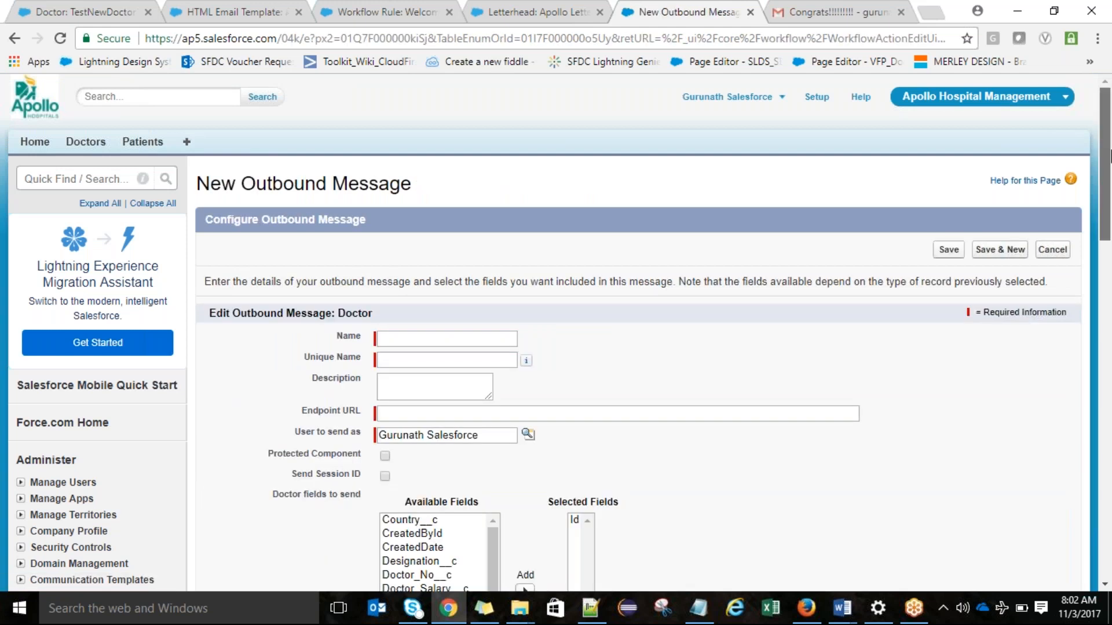
pyautogui.moveTo(1110, 150); pyautogui.dragTo(1110, 192)
pyautogui.click(457, 245)
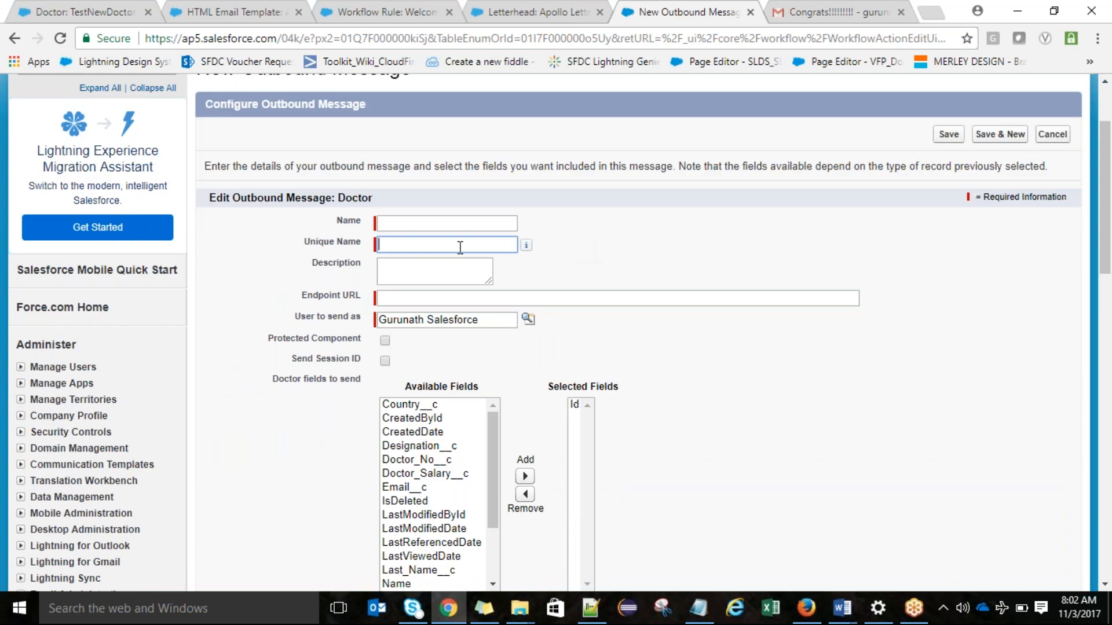
pyautogui.click(443, 300)
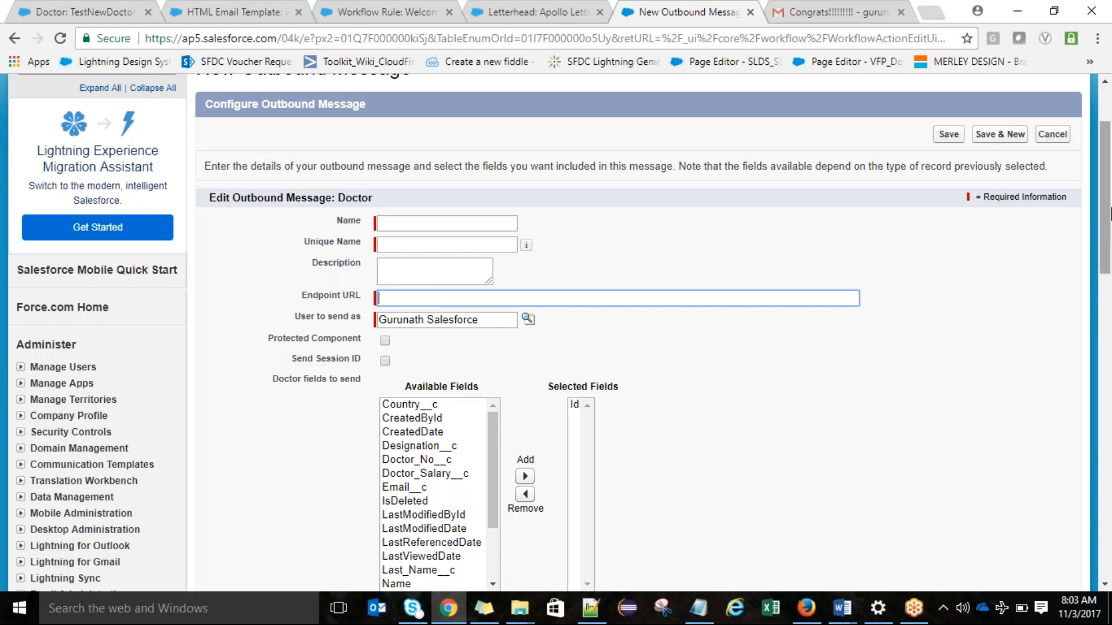
# Step: Add the Name field to the Doctor fields sent in the outbound message
pyautogui.moveTo(1110, 214); pyautogui.dragTo(1110, 255)
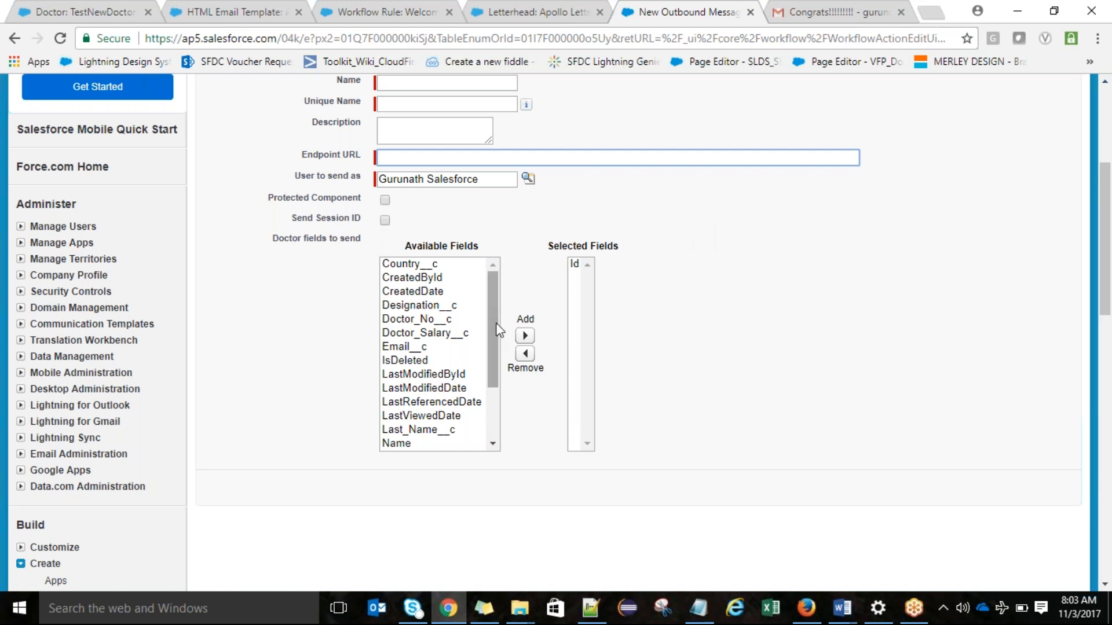
pyautogui.moveTo(493, 319)
pyautogui.mouseDown()
pyautogui.moveTo(504, 359)
pyautogui.moveTo(484, 340)
pyautogui.moveTo(483, 312)
pyautogui.mouseUp()
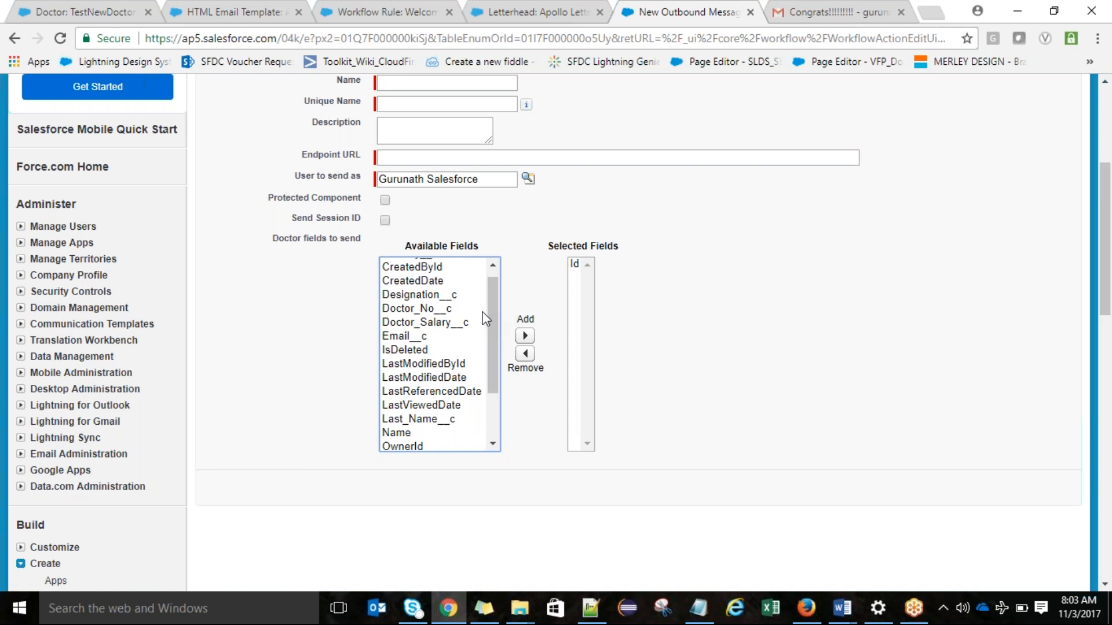
pyautogui.moveTo(484, 306); pyautogui.dragTo(489, 301)
pyautogui.moveTo(491, 301); pyautogui.dragTo(491, 279)
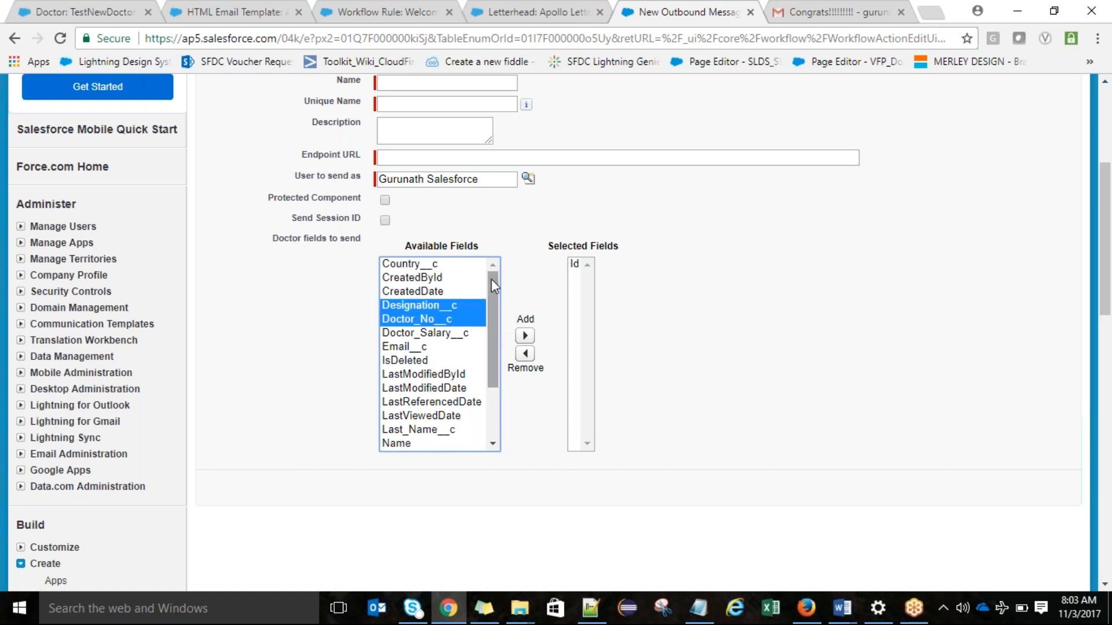
pyautogui.click(457, 279)
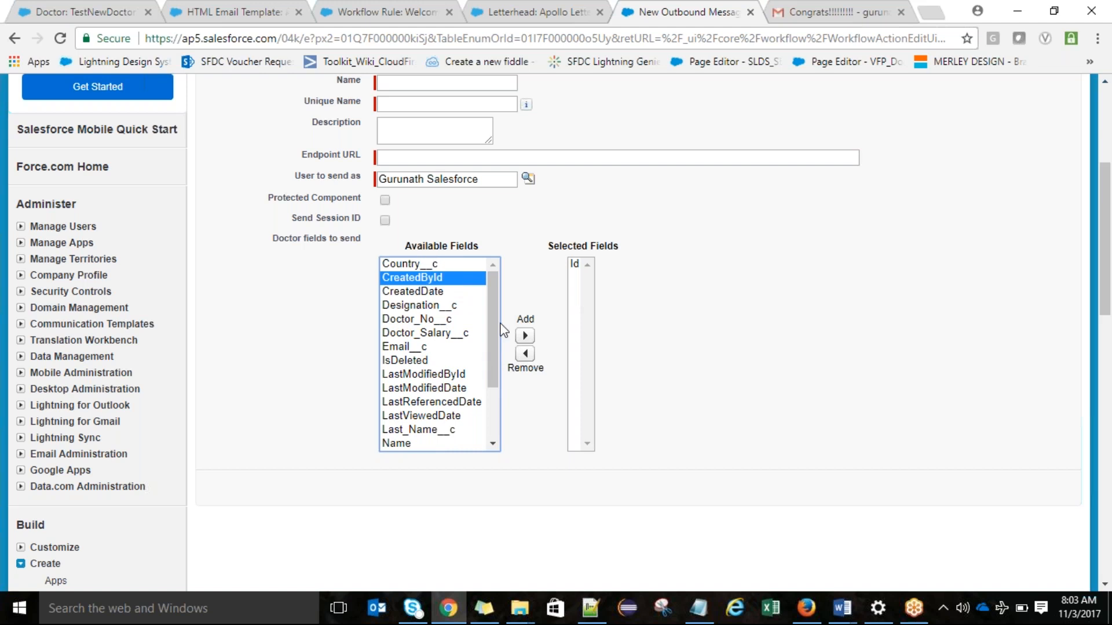
pyautogui.moveTo(457, 291); pyautogui.dragTo(454, 409)
pyautogui.click(454, 320)
pyautogui.moveTo(487, 348); pyautogui.dragTo(491, 400)
pyautogui.click(432, 360)
pyautogui.click(525, 335)
# Step: Add the Reporting_Doctor__c field to the outbound message's selected fields
pyautogui.click(440, 374)
pyautogui.click(444, 361)
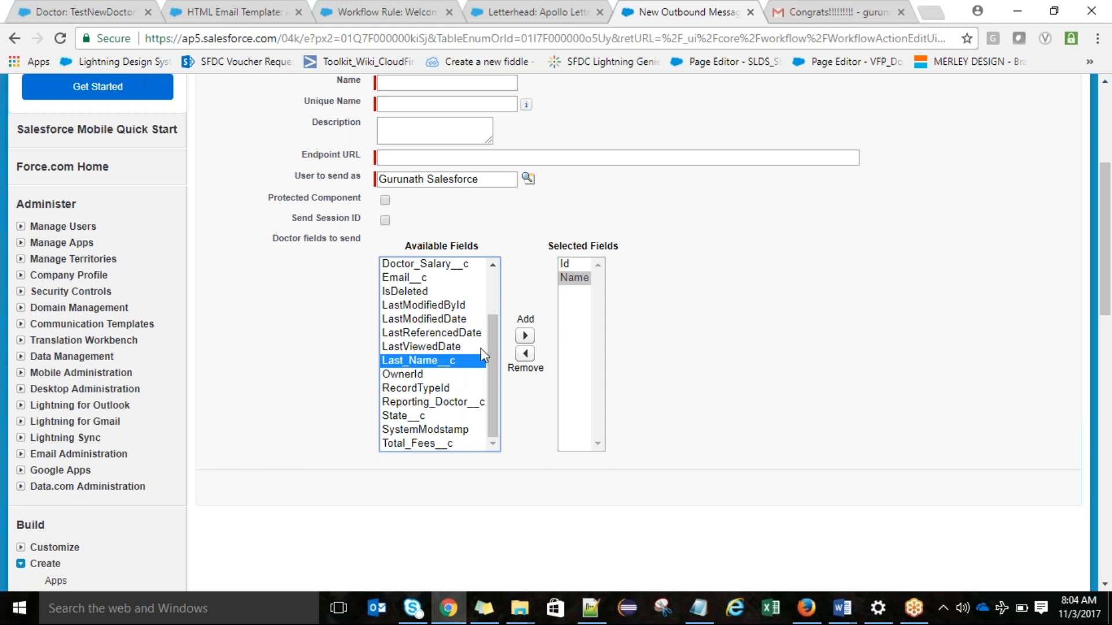
pyautogui.click(519, 340)
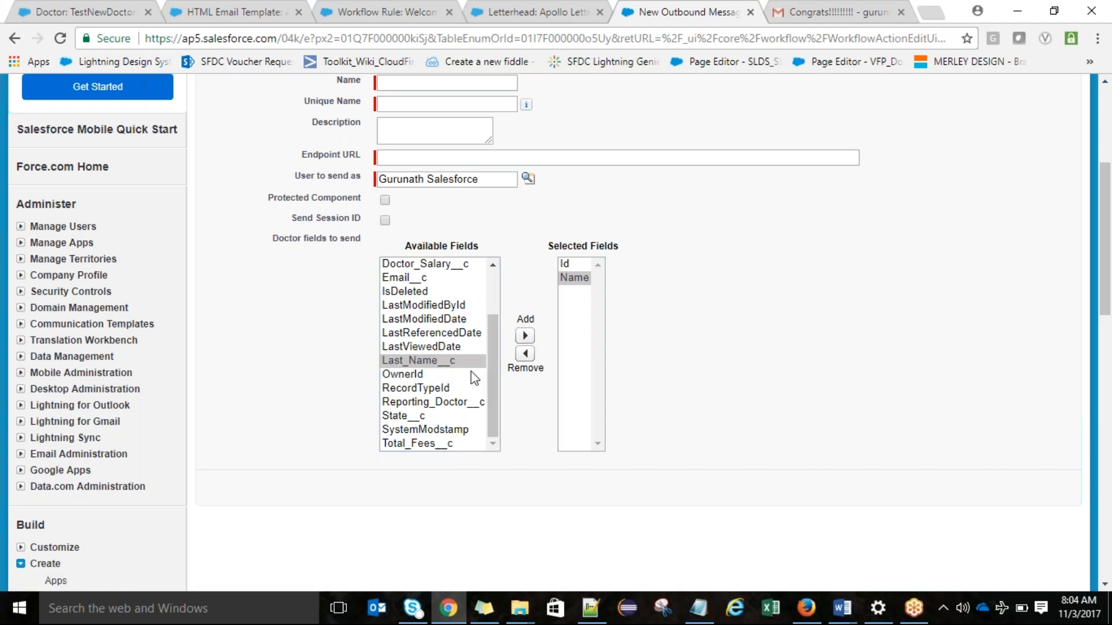
pyautogui.click(464, 403)
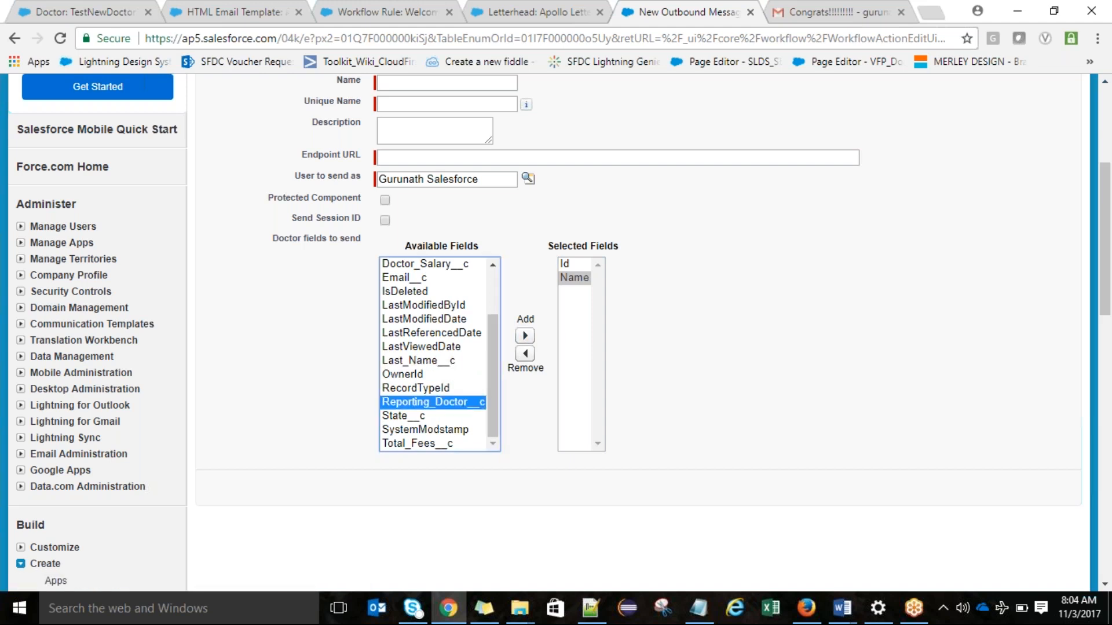
pyautogui.click(524, 337)
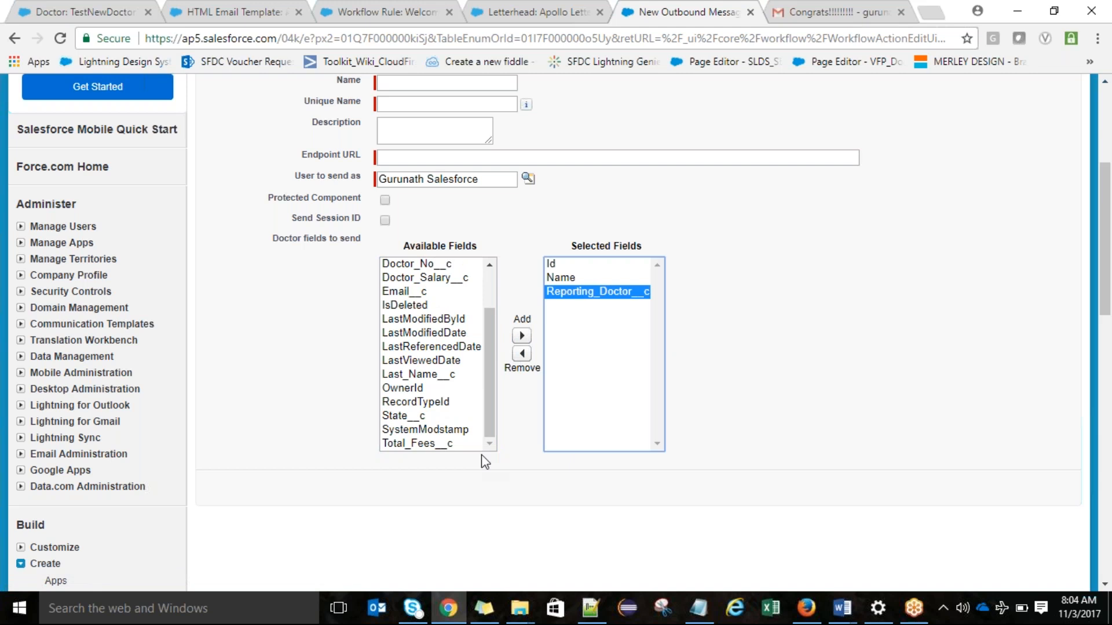
# Step: Add all available fields from Doctor_No__c through SystemModstamp to the outbound message's selected fields
pyautogui.click(435, 430)
pyautogui.moveTo(435, 430); pyautogui.dragTo(398, 229)
pyautogui.click(522, 336)
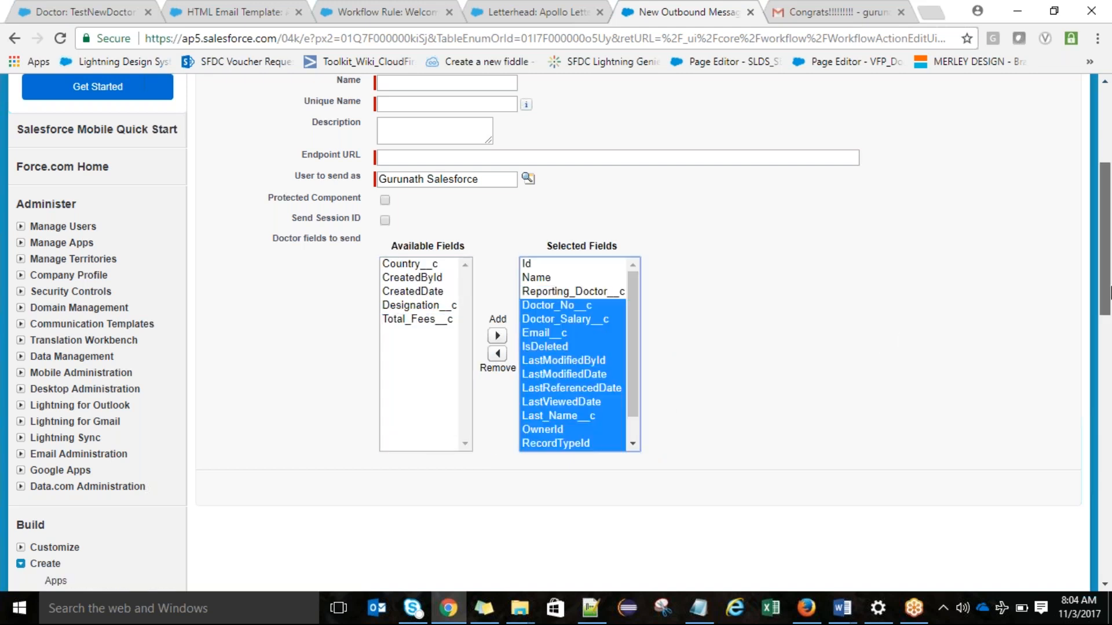
pyautogui.scroll(4, 1109, 292)
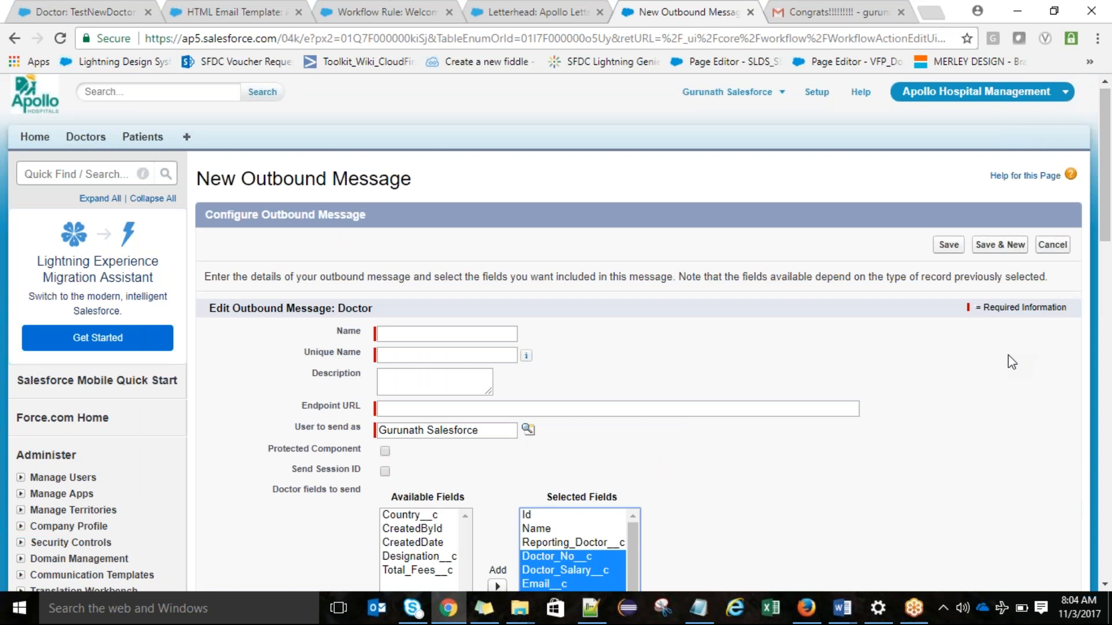